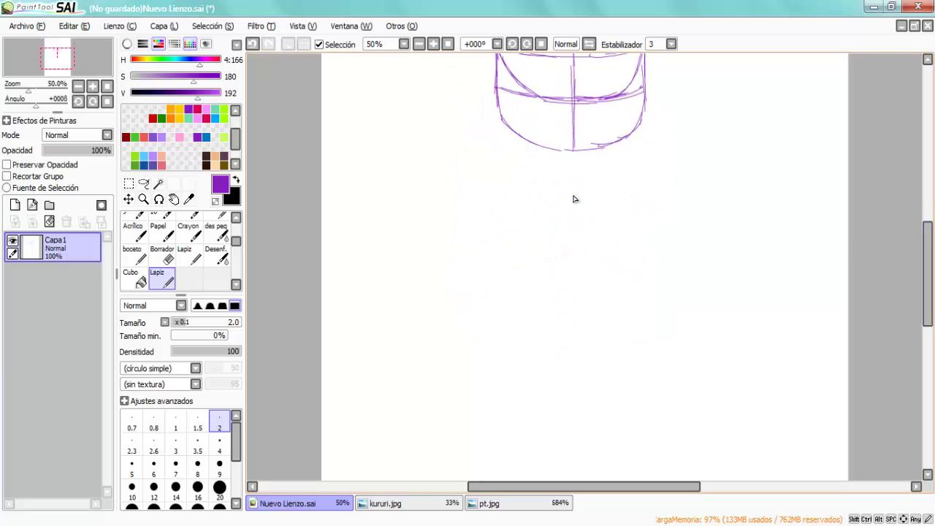
Step: Add a new layer and sketch the neck marks, torso sides and both legs of the figure below the head
key("ctrl+shift+n")
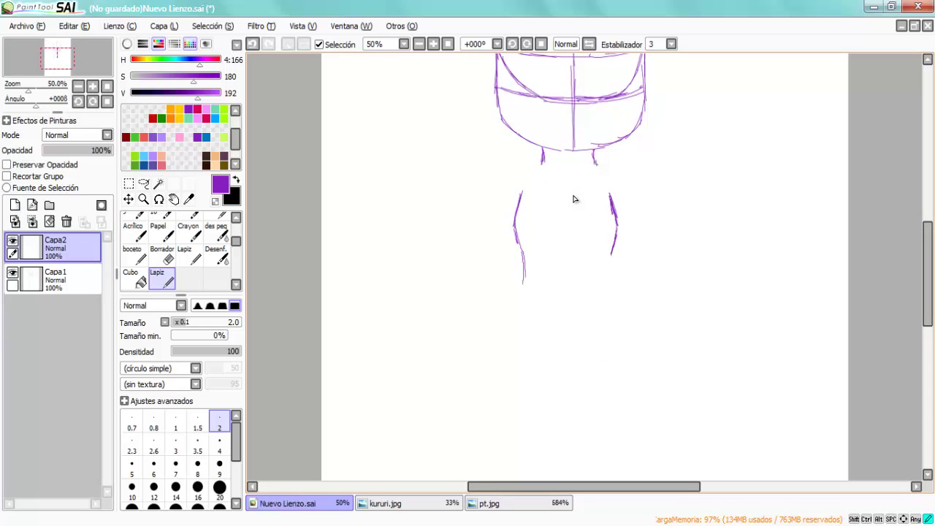
scroll(573, 199, "down", 3)
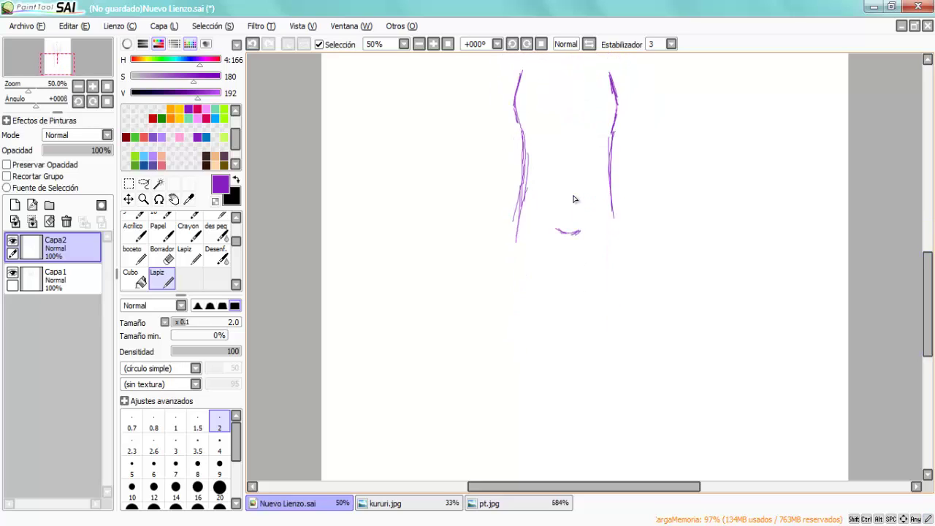
left_click_drag(568, 235, 554, 366)
left_click_drag(561, 315, 544, 402)
left_click_drag(523, 221, 507, 365)
left_click_drag(543, 395, 515, 424)
left_click_drag(571, 234, 601, 384)
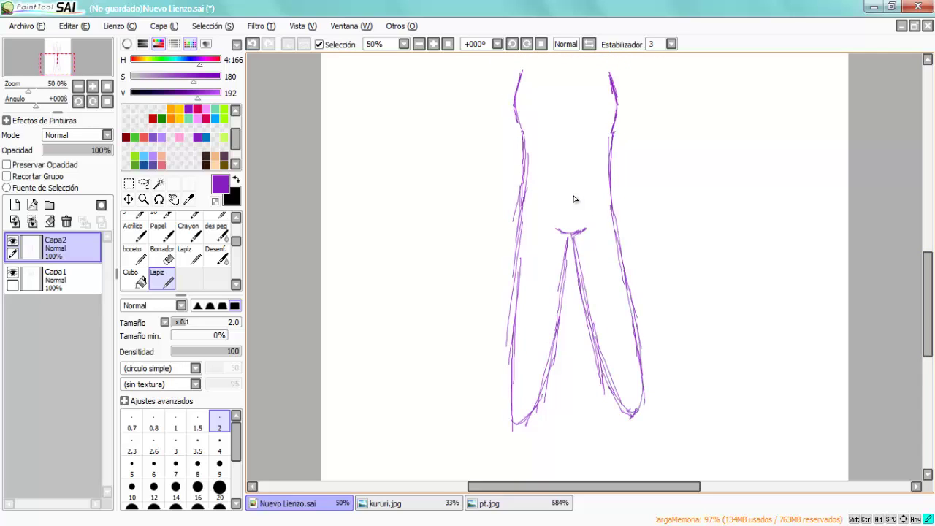
Step: Sketch both arms angled outward from the shoulders with rounded ends
scroll(574, 198, "up", 3)
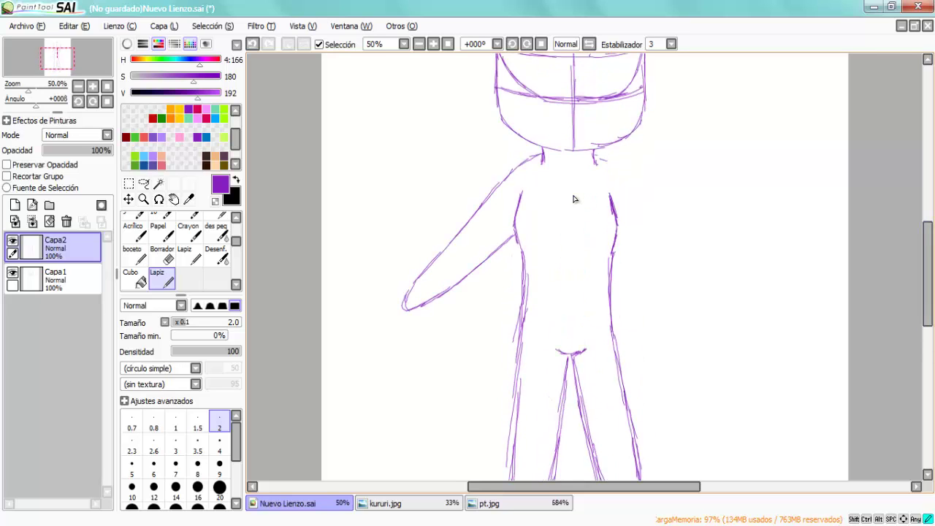
left_click_drag(616, 219, 666, 312)
left_click_drag(615, 223, 682, 334)
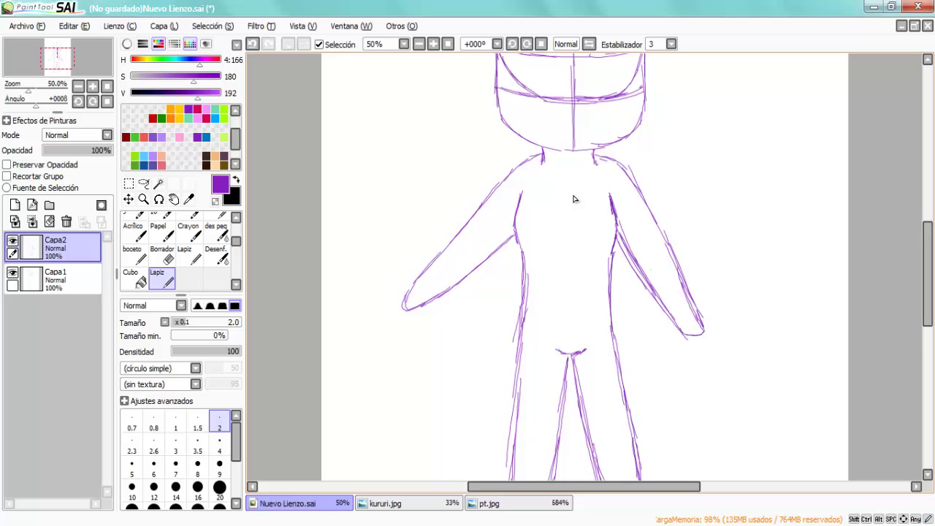
scroll(574, 199, "up", 1)
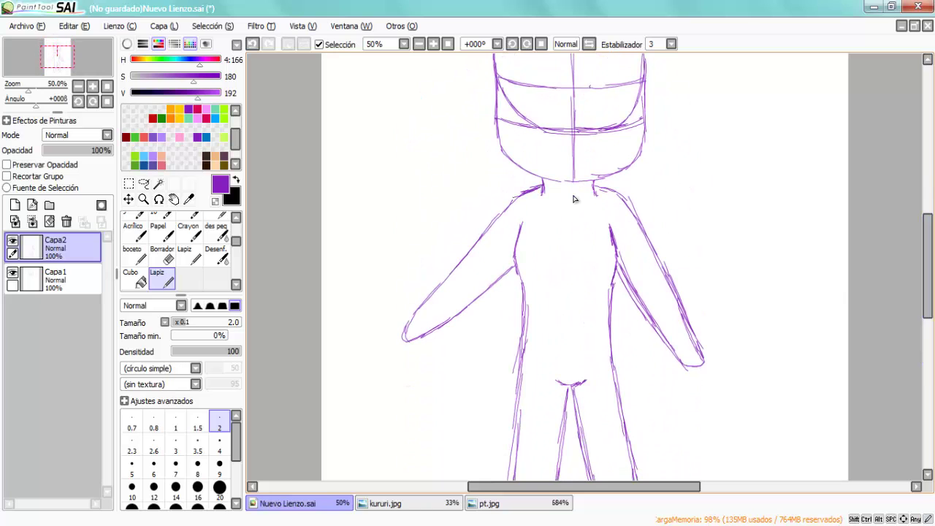
scroll(574, 199, "down", 2)
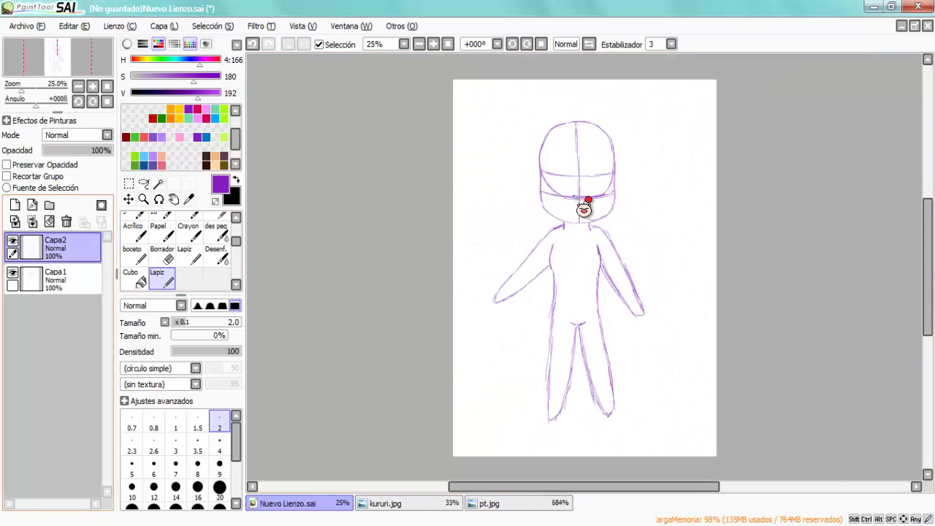
Step: Lower the opacity of the base sketch layer Capa1 to 27% and make Capa2 the active layer
left_click(56, 280)
left_click_drag(110, 150, 61, 150)
left_click(56, 248)
Step: Draw the open eye with the Lapiz brush: a thick upper lash line, an oval iris and outer lashes
left_click(143, 198)
left_click(573, 198)
left_click(574, 197)
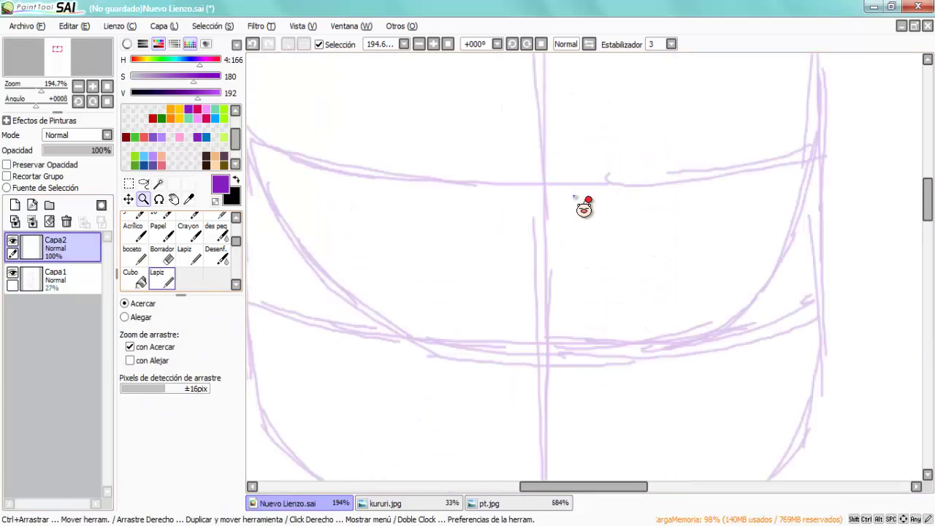
key("n")
mouse_move(594, 220)
left_mouse_down()
mouse_move(631, 192)
mouse_move(695, 188)
mouse_move(748, 221)
mouse_move(762, 261)
left_mouse_up()
mouse_move(731, 191)
left_mouse_down()
mouse_move(643, 184)
mouse_move(610, 241)
mouse_move(657, 342)
left_mouse_up()
mouse_move(702, 193)
left_mouse_down()
mouse_move(730, 238)
mouse_move(654, 342)
left_mouse_up()
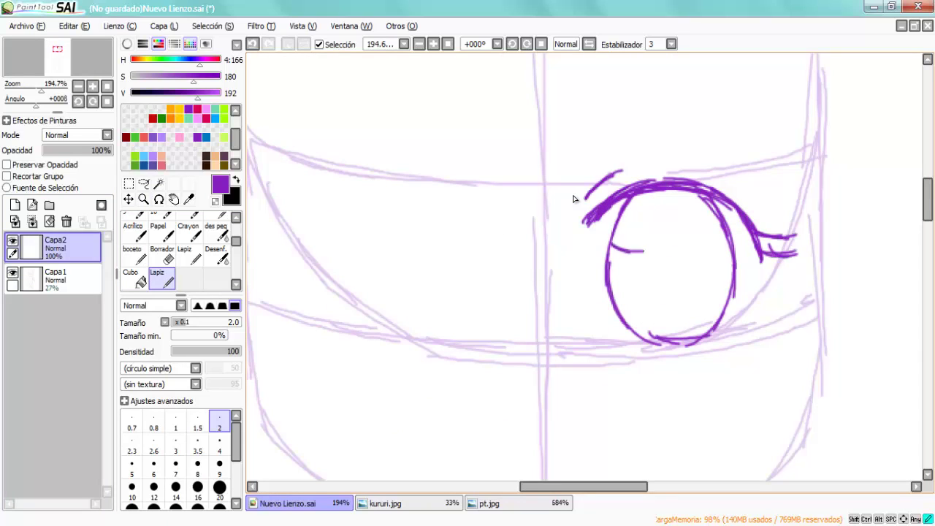
Step: Draw the winking eye on the other side of the face as a thick, downward-curving lash line
left_click_drag(313, 259, 400, 251)
left_click_drag(404, 253, 418, 267)
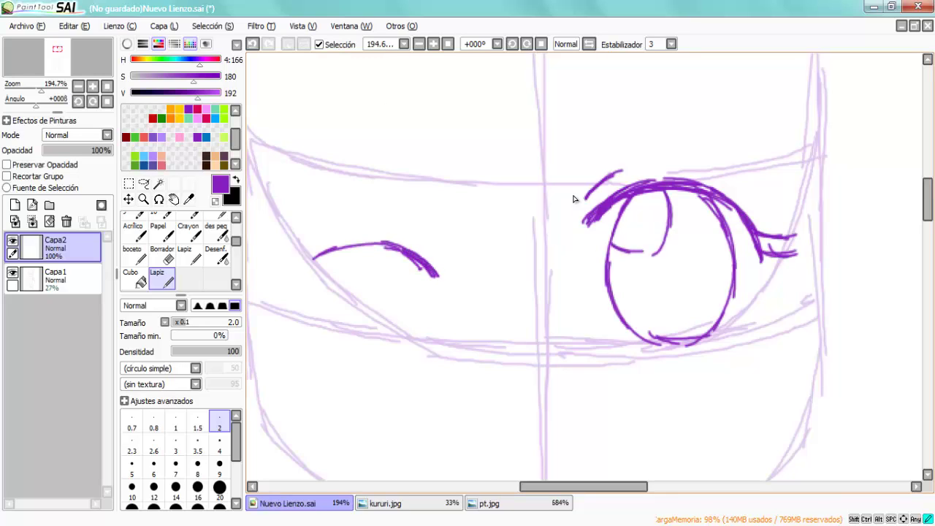
left_click_drag(351, 240, 436, 271)
left_click_drag(405, 241, 297, 260)
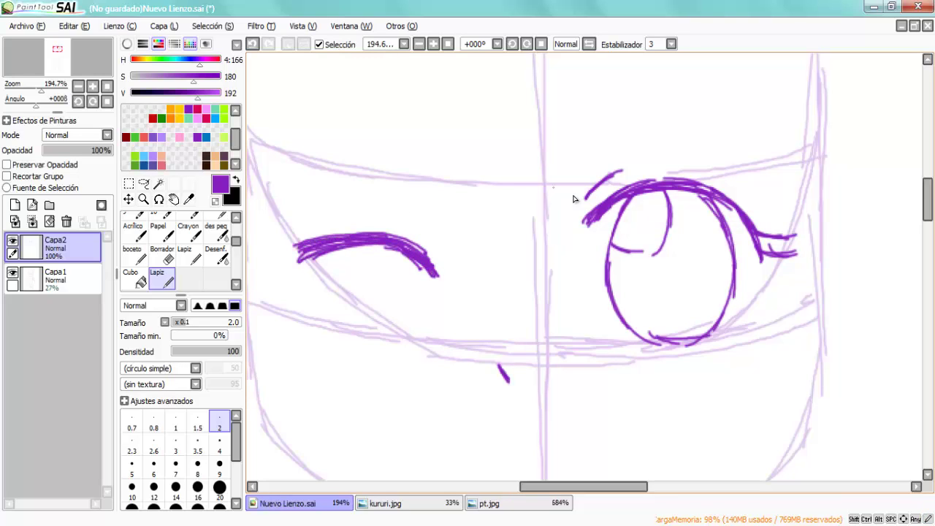
Step: Draw a wide open smiling mouth below the nose, with lines for the upper teeth and tongue
scroll(574, 197, "down", 3)
mouse_move(479, 329)
left_mouse_down()
mouse_move(567, 326)
mouse_move(602, 344)
left_mouse_up()
mouse_move(526, 325)
left_mouse_down()
mouse_move(434, 336)
mouse_move(461, 405)
mouse_move(540, 420)
left_mouse_up()
left_click_drag(603, 348, 573, 415)
left_click_drag(491, 409, 586, 427)
left_click_drag(453, 333, 602, 356)
left_click_drag(459, 354, 526, 397)
left_click_drag(464, 376, 476, 386)
scroll(574, 199, "down", 1)
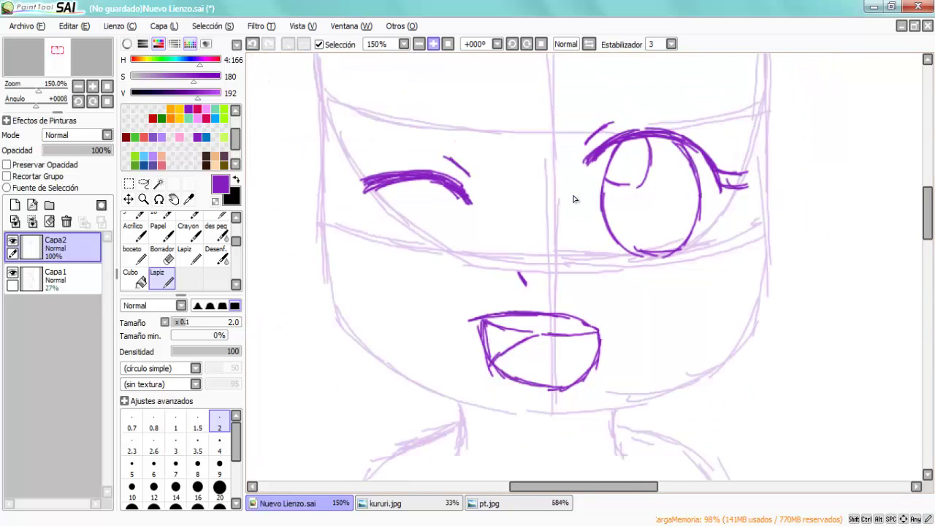
Step: Draw a curved eyebrow above each eye
scroll(575, 199, "up", 2)
mouse_move(590, 208)
left_mouse_down()
mouse_move(679, 189)
mouse_move(745, 205)
left_mouse_up()
mouse_move(479, 230)
left_mouse_down()
mouse_move(380, 196)
mouse_move(334, 214)
left_mouse_up()
Step: Check the hair in the kururi.jpg reference and sketch the pointed central fringe locks down the forehead
left_click(385, 503)
left_click(574, 196, "ctrl")
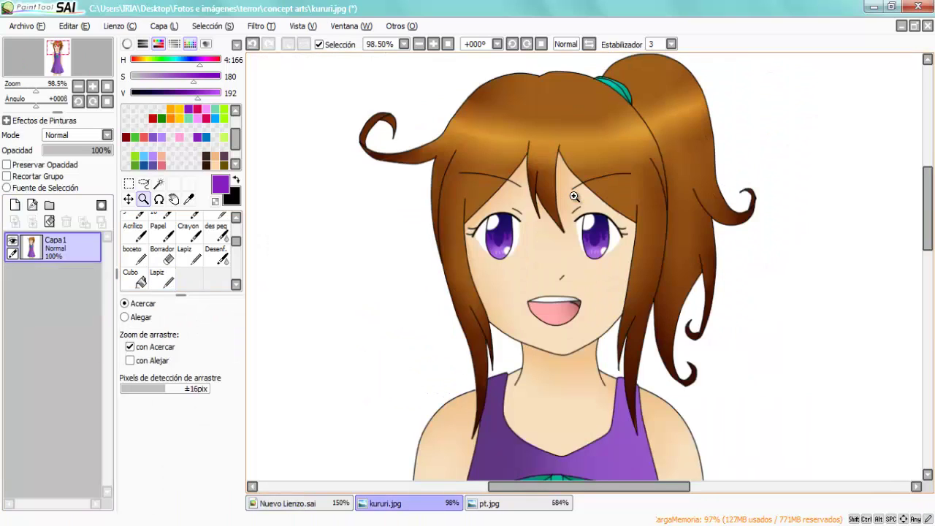
left_click(285, 504)
left_click(156, 278)
left_click_drag(504, 79, 485, 256)
left_click_drag(485, 157, 512, 288)
left_click_drag(524, 144, 506, 277)
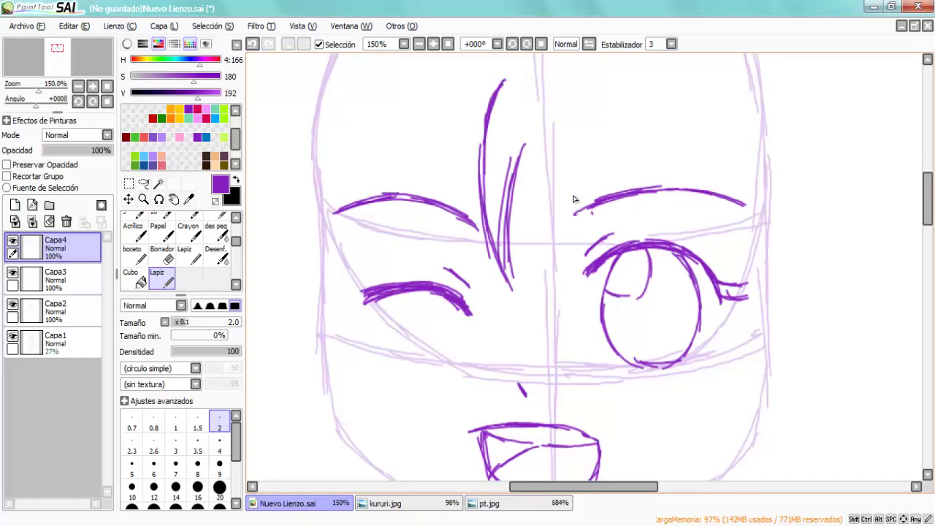
left_click_drag(504, 196, 550, 320)
left_click_drag(578, 67, 557, 340)
left_click_drag(508, 76, 490, 124)
Step: Sketch the fringe strands sweeping outward over both eyebrows and merge the hair layer into the one below
mouse_move(577, 97)
left_mouse_down()
mouse_move(643, 203)
mouse_move(734, 261)
left_mouse_up()
left_click_drag(501, 110, 365, 250)
left_click_drag(397, 217, 330, 272)
left_click_drag(419, 202, 357, 250)
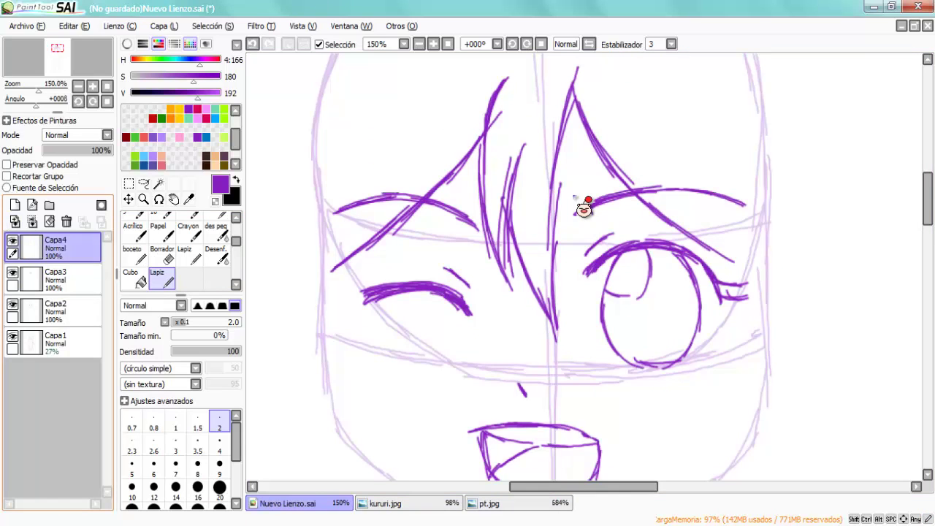
key("ctrl+e")
Step: Check kururi.jpg again and sketch the long hair locks framing both sides of the face
key("ctrl+Tab")
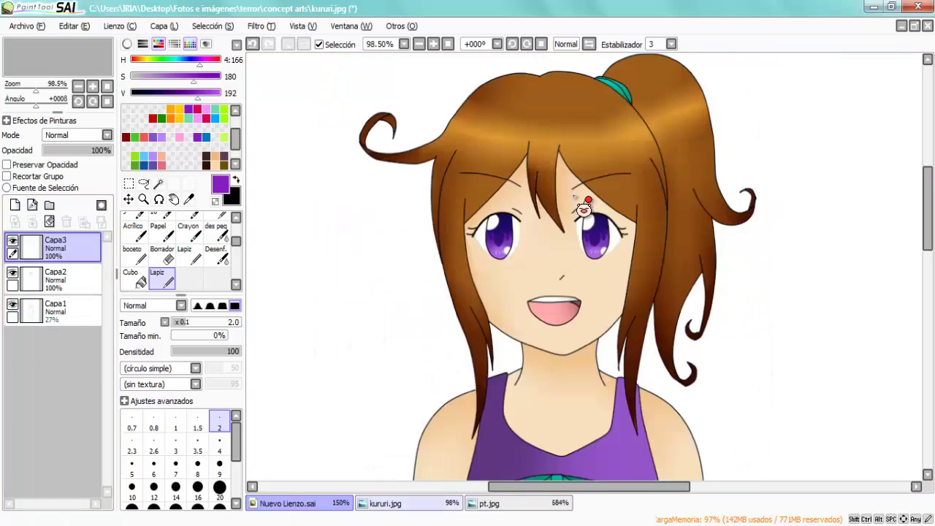
key("ctrl+shift+Tab")
scroll(574, 198, "down", 2)
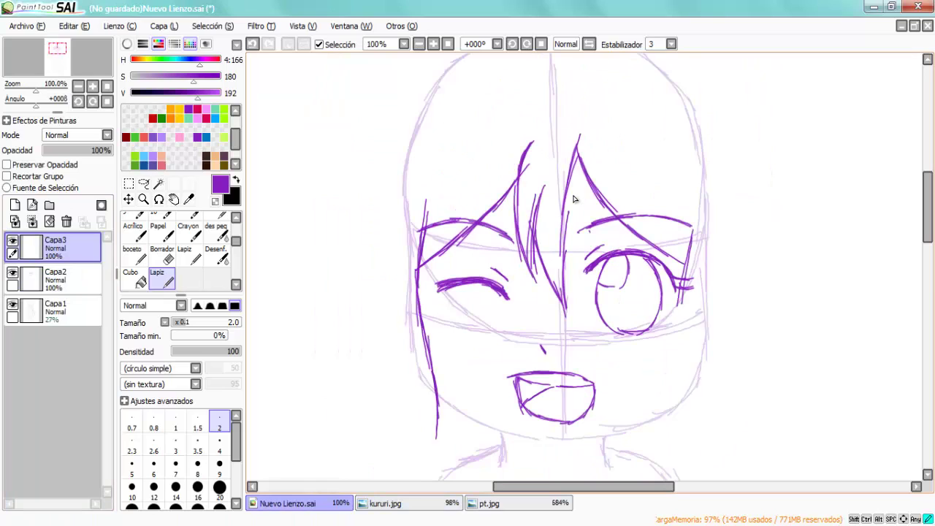
scroll(574, 199, "down", 2)
left_click_drag(402, 231, 436, 354)
left_click_drag(423, 307, 443, 401)
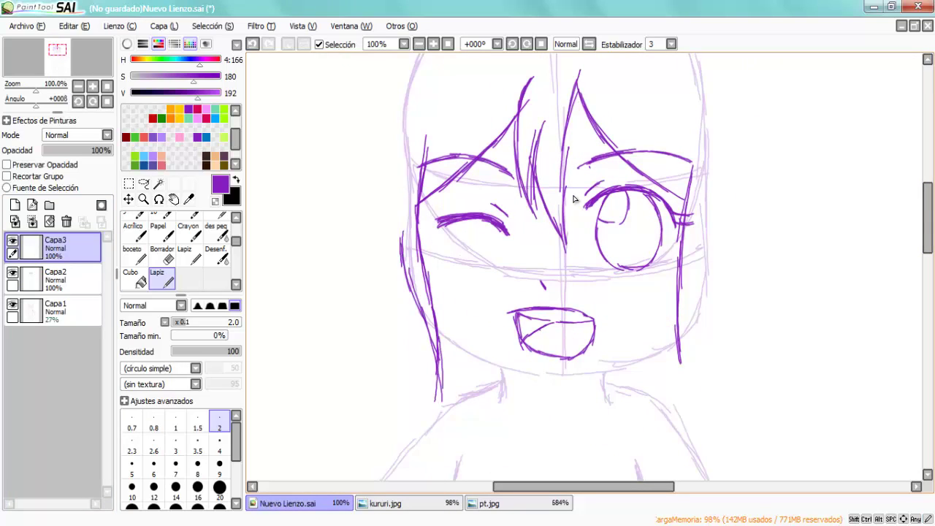
left_click_drag(704, 216, 687, 321)
left_click_drag(695, 270, 678, 384)
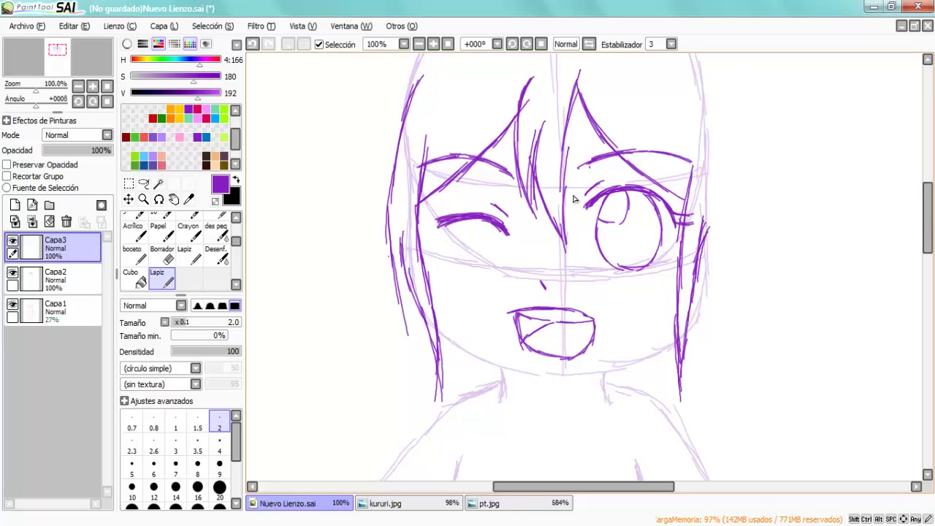
Step: Draw the outer hair strands on both sides of the head, tapering to points near the shoulders
left_click_drag(392, 253, 422, 411)
mouse_move(430, 330)
left_mouse_down()
mouse_move(423, 409)
mouse_move(413, 432)
left_mouse_up()
left_click_drag(702, 86, 694, 160)
left_click_drag(721, 124, 706, 270)
left_click_drag(717, 217, 694, 360)
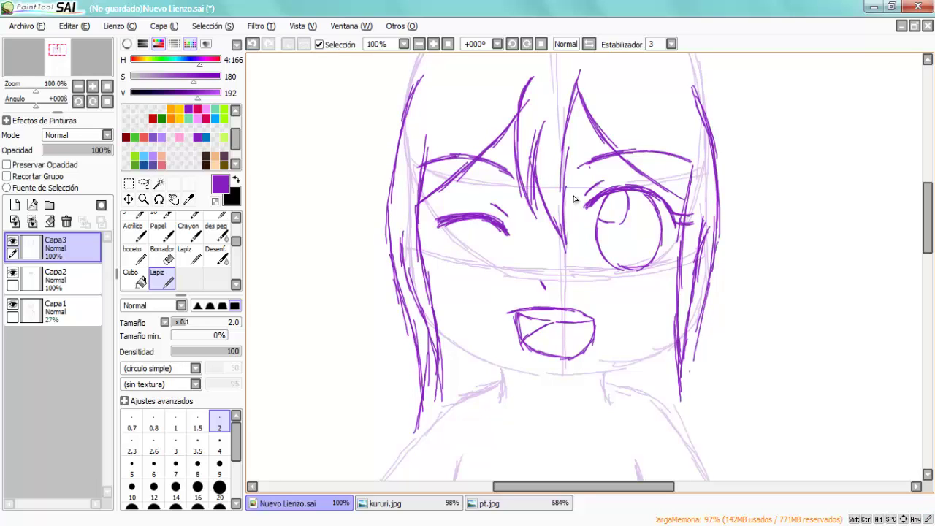
left_click_drag(708, 299, 690, 432)
mouse_move(695, 349)
left_mouse_down()
mouse_move(685, 428)
mouse_move(691, 418)
left_mouse_up()
Step: Outline the hair over the crown of the head, with a spiral curl sticking out beside the winking eye
scroll(585, 208, "up", 2)
scroll(584, 208, "up", 1)
mouse_move(545, 94)
left_mouse_down()
mouse_move(467, 103)
mouse_move(395, 183)
mouse_move(368, 235)
mouse_move(352, 232)
mouse_move(370, 208)
mouse_move(359, 184)
mouse_move(329, 183)
mouse_move(329, 256)
left_mouse_up()
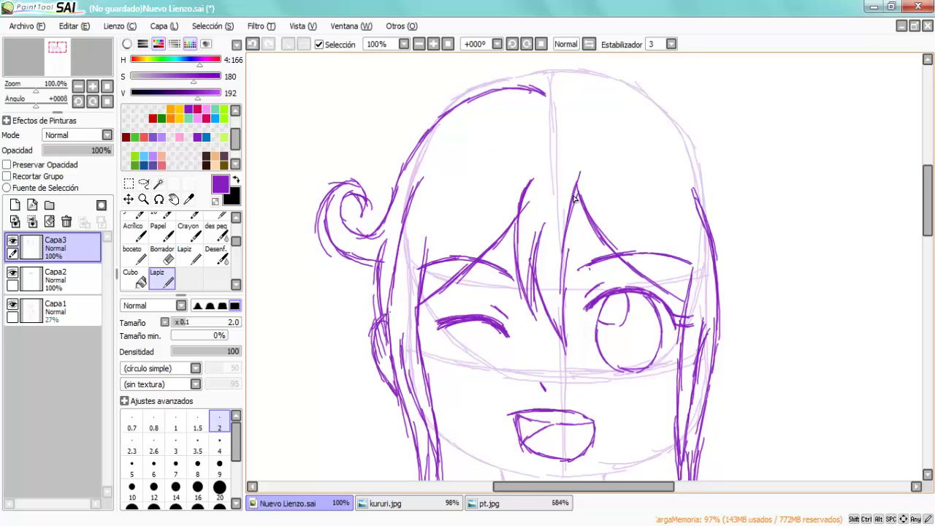
left_click_drag(592, 86, 666, 123)
left_click_drag(646, 102, 712, 219)
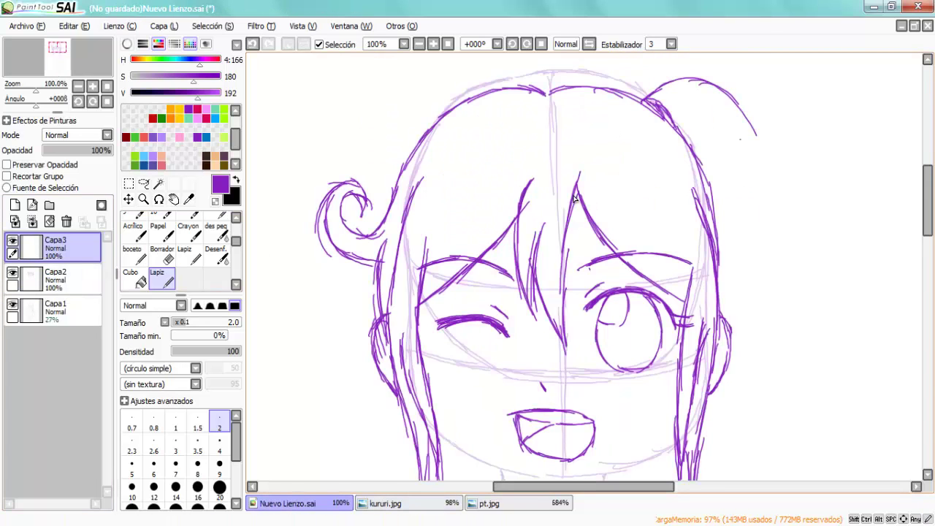
Step: Sketch the side ponytail hanging beside the head, ending in several curled tips
left_click_drag(730, 95, 795, 302)
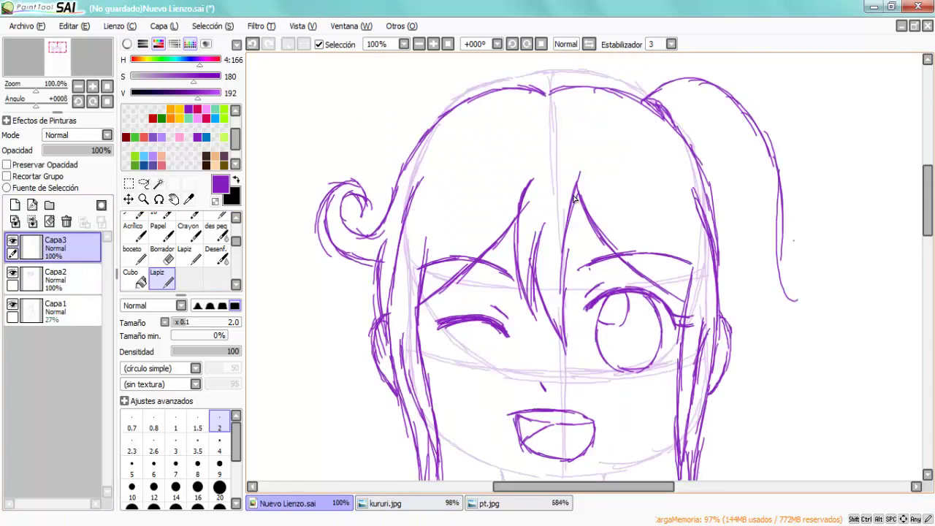
left_click_drag(779, 186, 813, 257)
scroll(575, 198, "down", 3)
left_click_drag(763, 185, 774, 322)
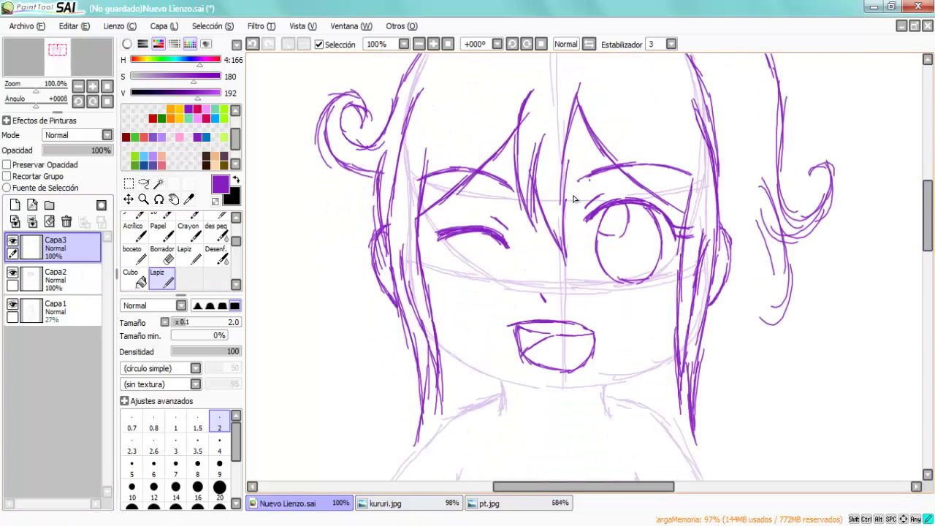
left_click_drag(775, 223, 749, 338)
left_click_drag(756, 245, 782, 372)
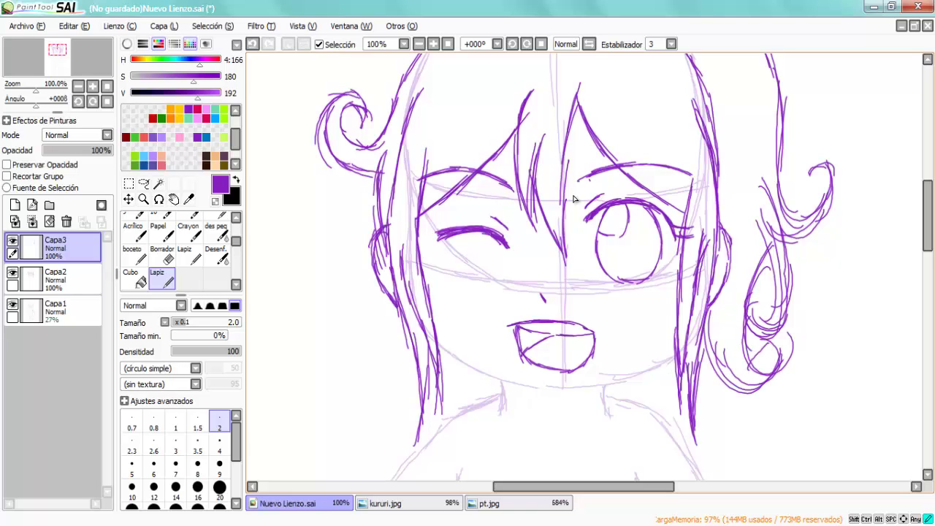
Step: Trace the jawline and neck over the guide lines and draw the dress's pointed neckline
left_click(573, 198, "ctrl")
scroll(573, 198, "down", 5)
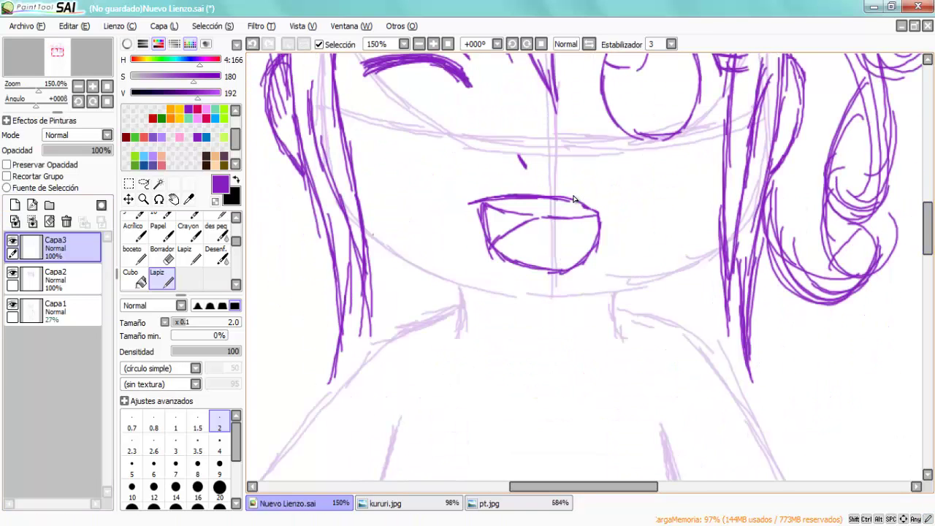
mouse_move(366, 235)
left_mouse_down()
mouse_move(592, 294)
mouse_move(713, 254)
left_mouse_up()
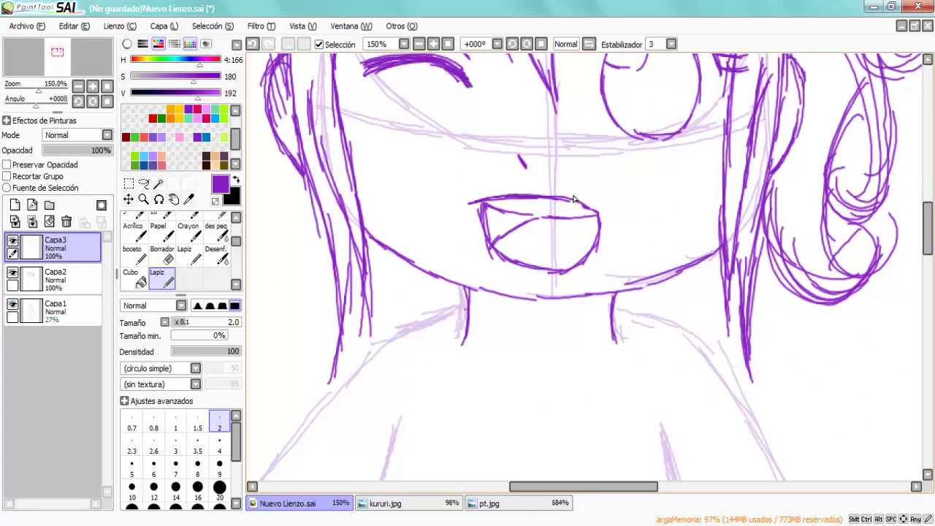
left_click_drag(447, 344, 547, 430)
mouse_move(619, 312)
left_mouse_down()
mouse_move(552, 433)
mouse_move(621, 384)
left_mouse_up()
left_click_drag(446, 334, 492, 402)
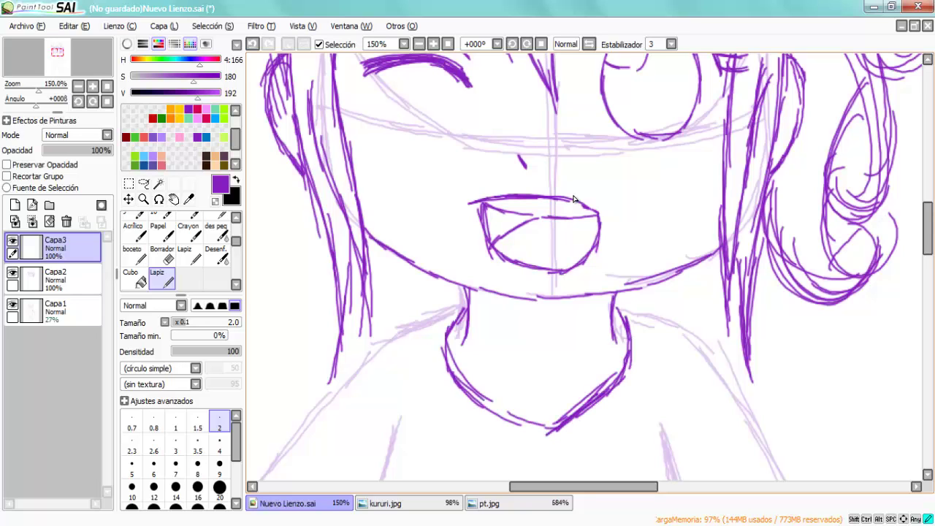
Step: Trace both sides of the dress bodice along the torso guides down to the waist
scroll(573, 198, "down", 7)
mouse_move(463, 80)
left_mouse_down()
mouse_move(380, 263)
mouse_move(398, 380)
left_mouse_up()
mouse_move(620, 84)
left_mouse_down()
mouse_move(654, 91)
mouse_move(686, 343)
mouse_move(679, 377)
left_mouse_up()
scroll(573, 198, "down", 6)
left_click_drag(397, 58, 403, 272)
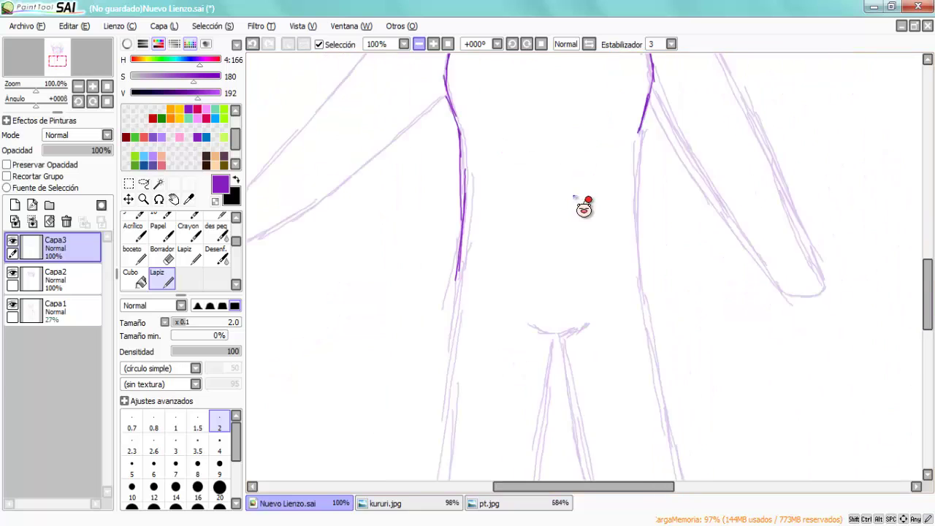
Step: Draw the flared sides of the skirt and a curved hem across the upper legs
key("minus")
left_click_drag(462, 91, 401, 392)
mouse_move(403, 395)
left_mouse_down()
mouse_move(510, 414)
mouse_move(687, 409)
left_mouse_up()
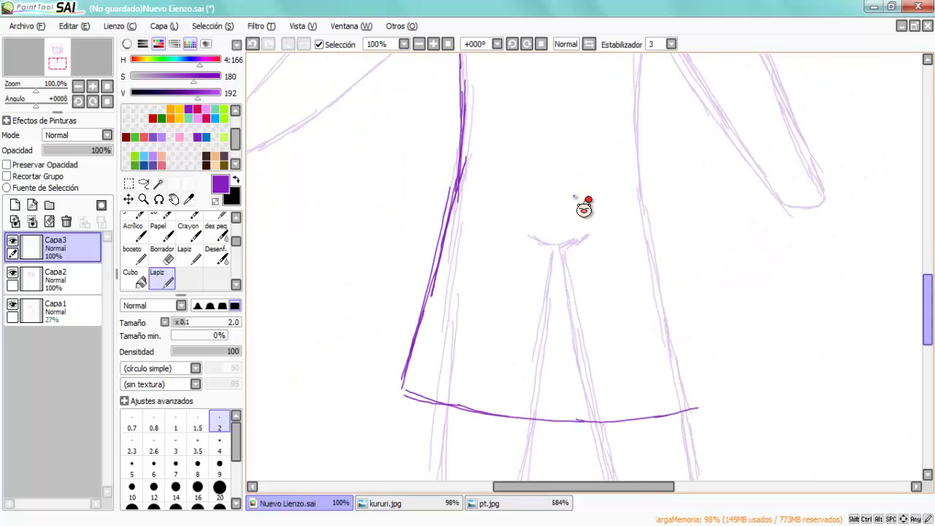
scroll(574, 198, "up", 3)
mouse_move(646, 146)
left_mouse_down()
mouse_move(637, 260)
mouse_move(656, 392)
left_mouse_up()
scroll(574, 198, "down", 5)
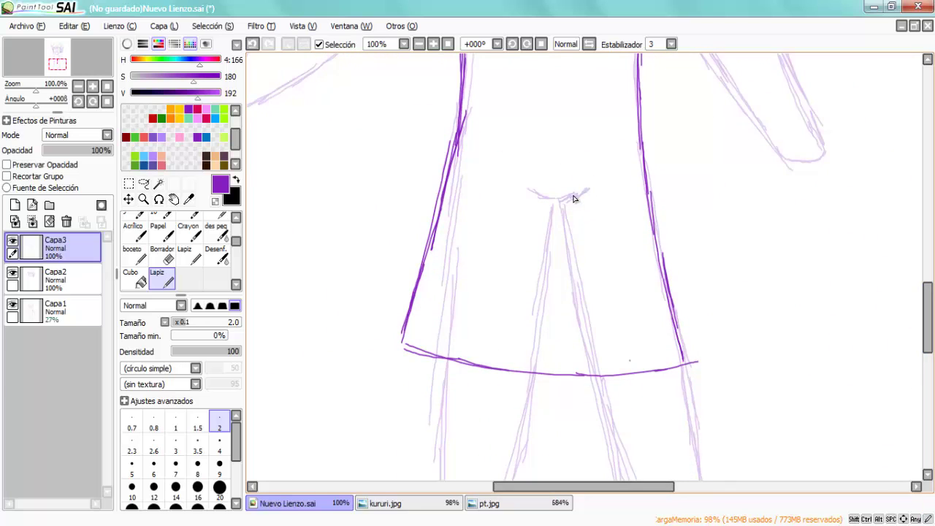
Step: Draw three pairs of pleat lines running down the skirt to the hem
left_click_drag(481, 213, 450, 371)
left_click_drag(471, 263, 466, 384)
left_click_drag(559, 224, 546, 377)
left_click_drag(557, 288, 567, 374)
left_click_drag(625, 222, 647, 351)
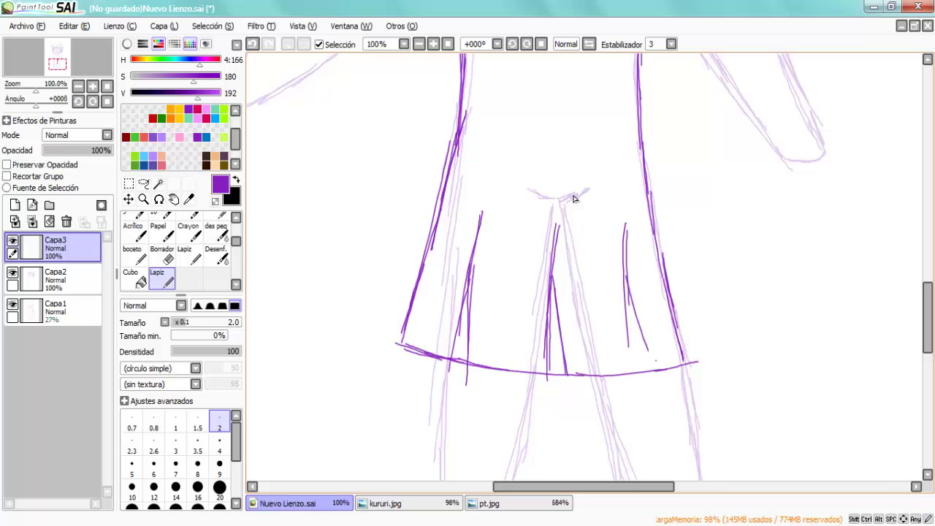
left_click_drag(636, 279, 651, 374)
left_click_drag(627, 313, 628, 378)
Step: Strengthen the skirt's centre pleat and the pleat under the open eye's side with extra strokes
scroll(574, 197, "down", 3)
left_click_drag(618, 146, 649, 286)
left_click_drag(627, 220, 629, 309)
left_click_drag(557, 150, 550, 230)
left_click_drag(551, 184, 568, 316)
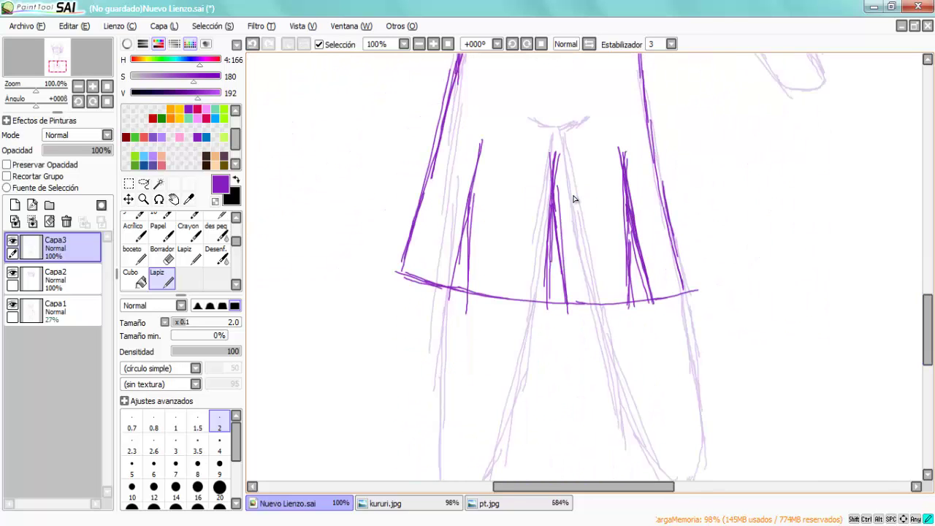
left_click_drag(554, 222, 545, 308)
Step: Lasso the skirt with its pleats and hem, raise it slightly with a small tilt, and deselect it
scroll(574, 197, "up", 6)
scroll(584, 204, "down", 4)
left_click_drag(396, 359, 698, 379)
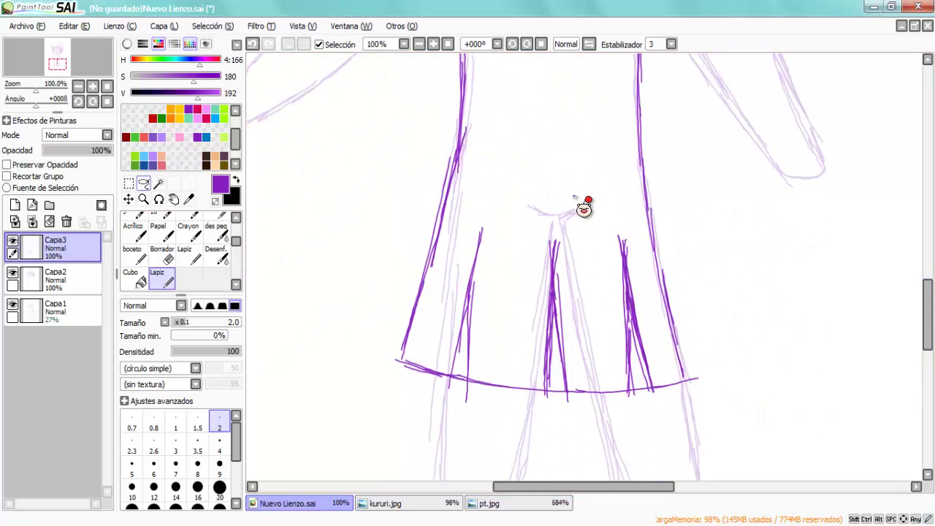
key("l")
left_click(574, 199)
key("ctrl+t")
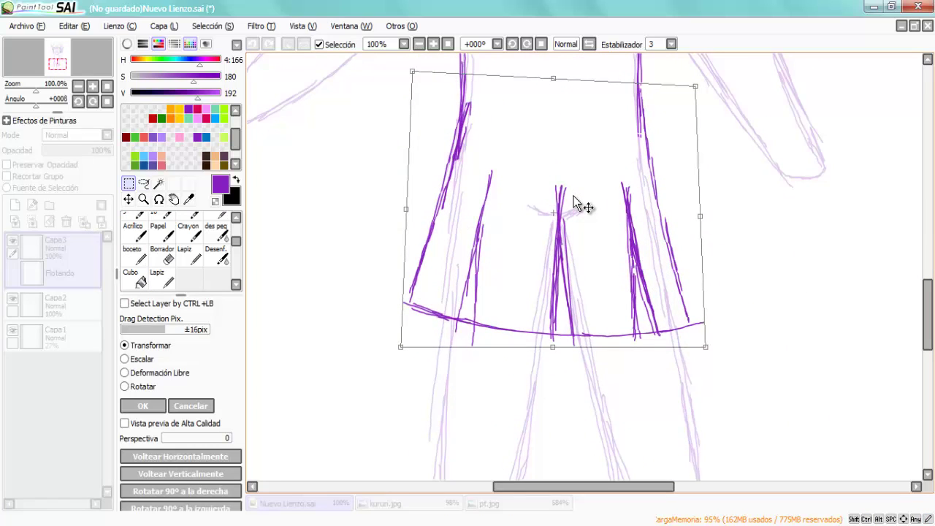
key("Return")
key("ctrl+d")
key("n")
Step: Draw a ribbon bow on the chest below the V neckline, with a narrow central knot and two folded loops
scroll(574, 199, "up", 3)
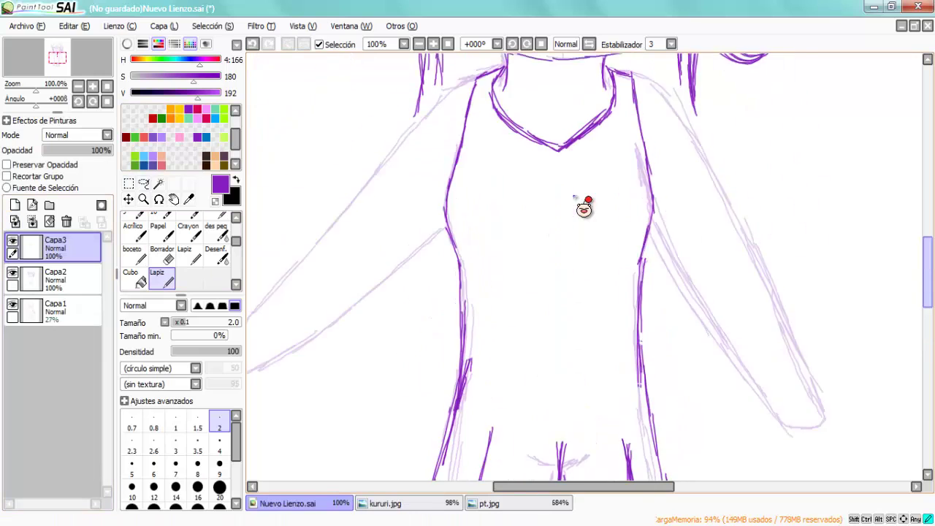
scroll(574, 199, "up", 2)
scroll(573, 198, "up", 3)
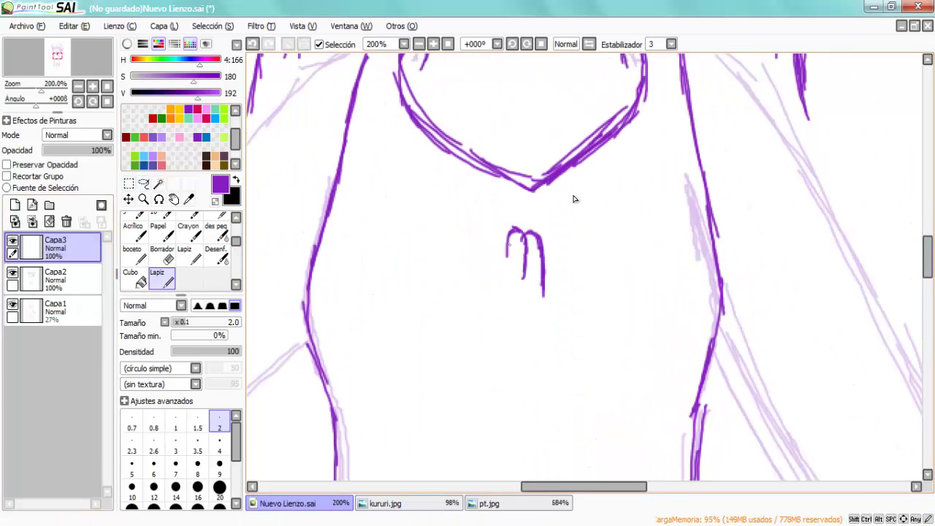
mouse_move(511, 232)
left_mouse_down()
mouse_move(542, 301)
mouse_move(629, 278)
mouse_move(615, 345)
mouse_move(545, 307)
left_mouse_up()
left_click_drag(513, 233, 454, 252)
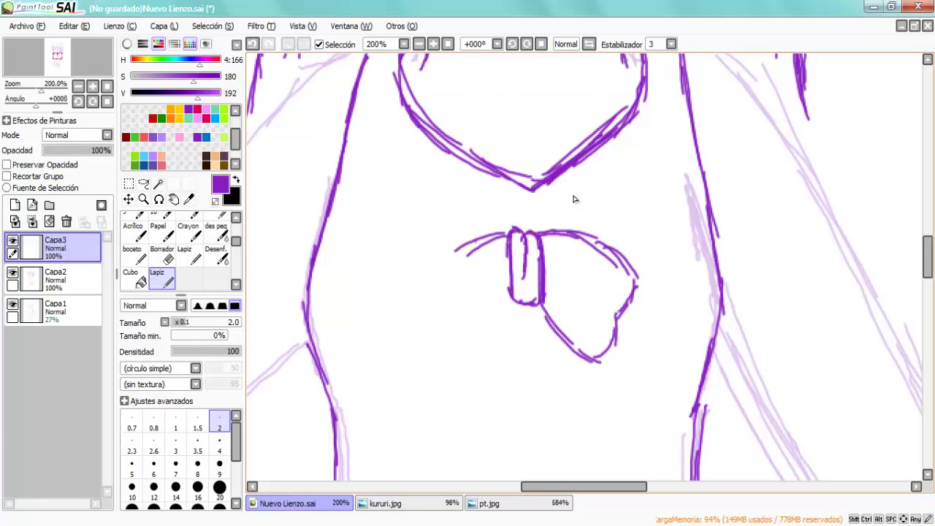
left_click_drag(441, 307, 439, 355)
left_click_drag(440, 358, 520, 301)
left_click_drag(466, 260, 510, 242)
left_click_drag(542, 241, 628, 277)
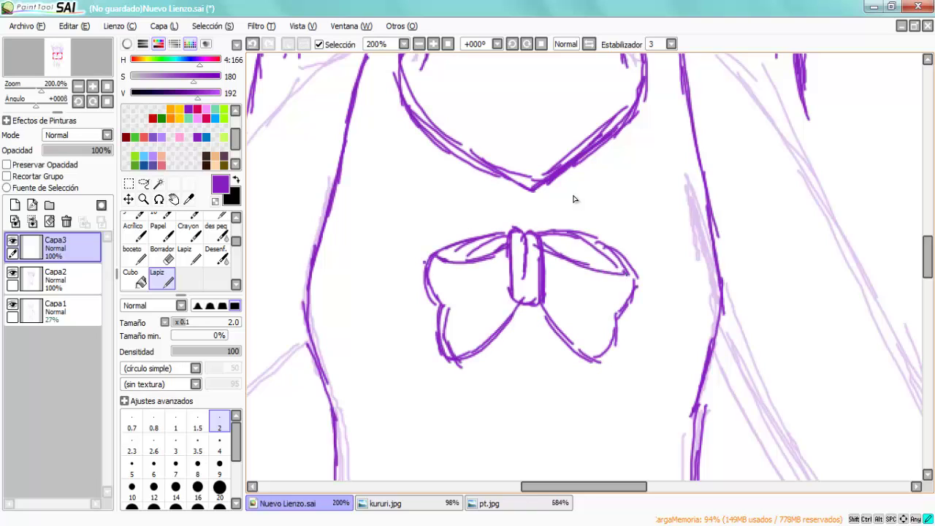
Step: Draw two flared ribbon tails hanging below the bow's knot, adding a folded end on one tail
scroll(574, 199, "down", 3)
left_click_drag(526, 111, 512, 244)
mouse_move(520, 114)
left_mouse_down()
mouse_move(450, 235)
mouse_move(479, 264)
left_mouse_up()
left_click_drag(479, 265, 513, 242)
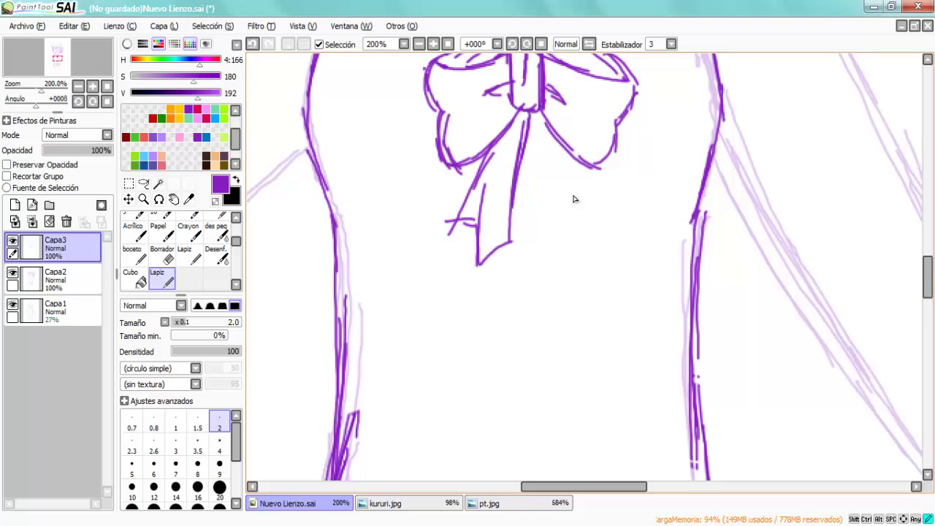
left_click_drag(482, 155, 448, 244)
left_click_drag(511, 208, 507, 256)
left_click_drag(476, 203, 479, 267)
mouse_move(542, 118)
left_mouse_down()
mouse_move(589, 238)
mouse_move(531, 279)
left_mouse_up()
left_click_drag(530, 279, 584, 235)
left_click_drag(549, 119, 571, 199)
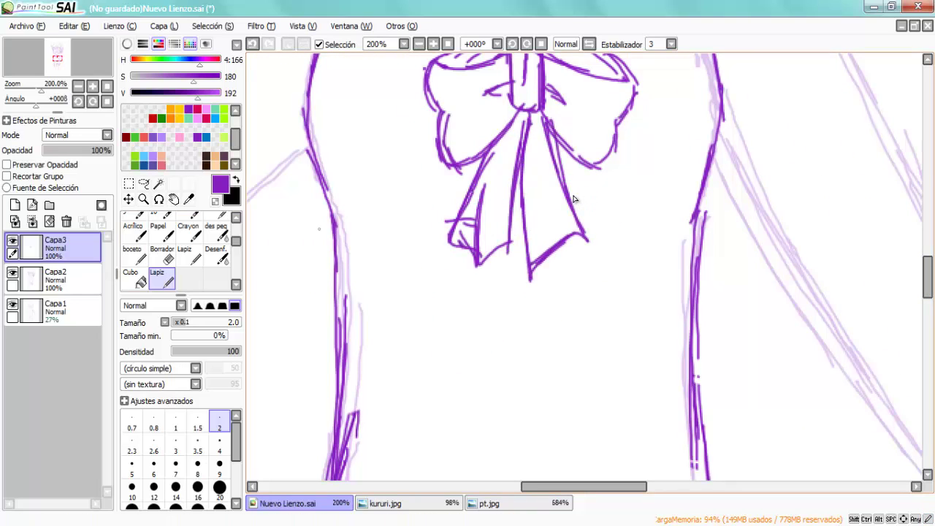
Step: Trace both sides of the leg on the winking side from the skirt hem down to a rounded foot
scroll(575, 198, "down", 5)
key("ctrl+minus")
left_click_drag(385, 108, 378, 248)
left_click_drag(380, 241, 371, 405)
left_click_drag(515, 128, 455, 417)
left_click_drag(472, 352, 445, 413)
scroll(574, 199, "down", 1)
left_click_drag(380, 301, 374, 395)
left_click_drag(369, 416, 416, 427)
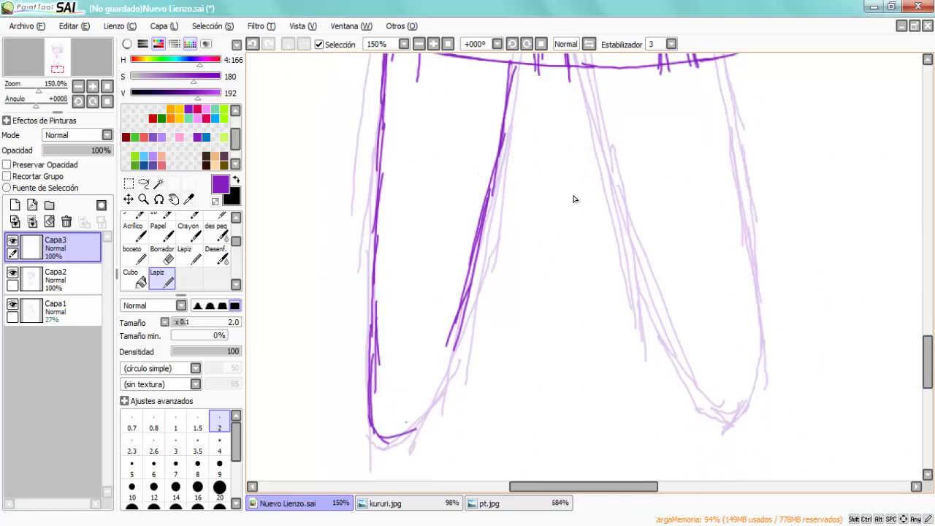
left_click_drag(462, 329, 405, 425)
left_click_drag(449, 365, 424, 411)
Step: Trace the leg on the open eye's side down to its rounded foot and add curved shoe lines to both feet
left_click_drag(587, 68, 683, 413)
left_click_drag(710, 62, 743, 352)
left_click_drag(746, 292, 676, 400)
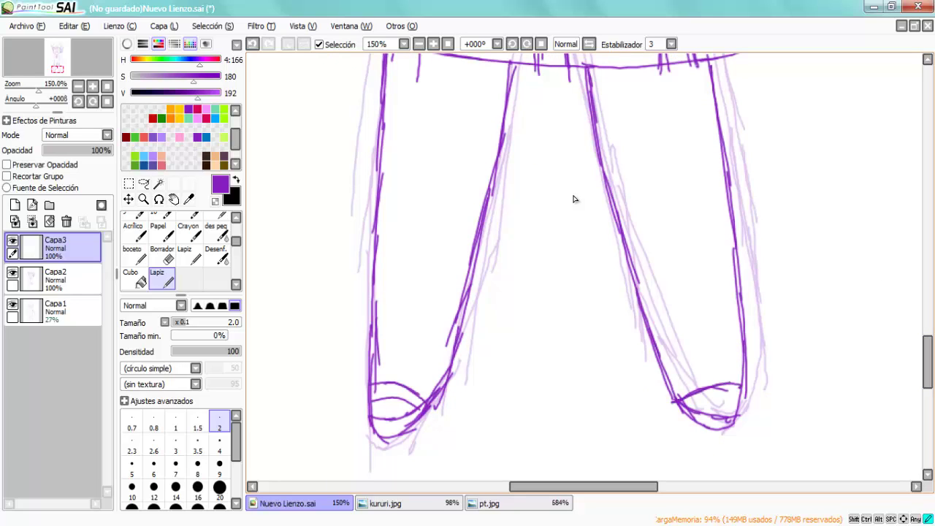
Step: Draw a double-lined ankle strap across each leg just above the foot
left_click_drag(377, 349, 450, 358)
left_click_drag(372, 333, 455, 346)
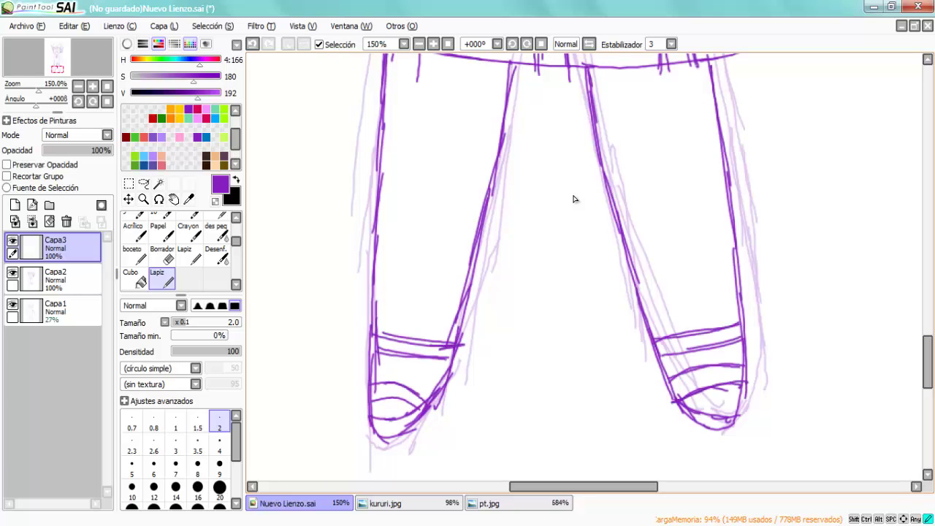
scroll(574, 199, "up", 4)
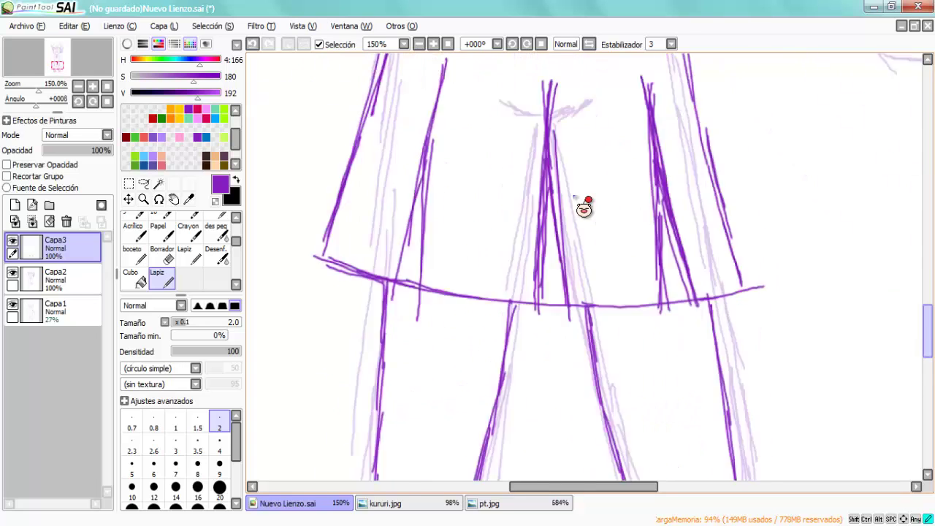
Step: Add a star at the inner end of each ankle strap and replace the curved shoe lines with crossing toe straps
scroll(573, 199, "down", 5)
key("e")
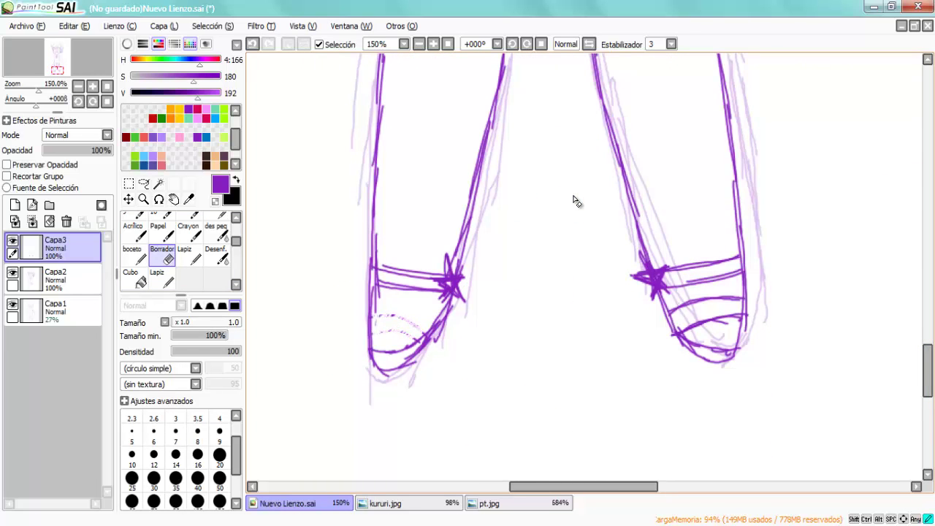
key("n")
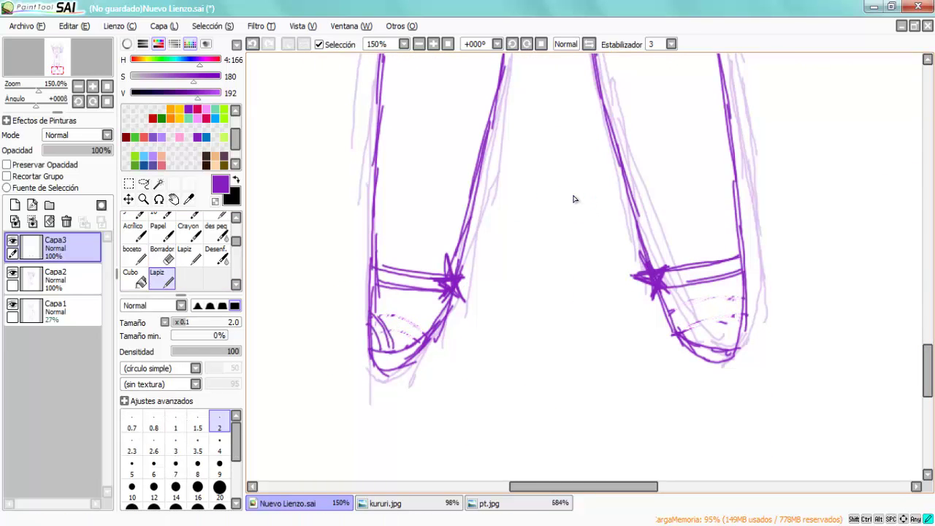
Step: Trace the arm on the winking side from the shoulder to a rounded hand, slightly inside the guide, and narrow its underside
scroll(573, 198, "up", 5)
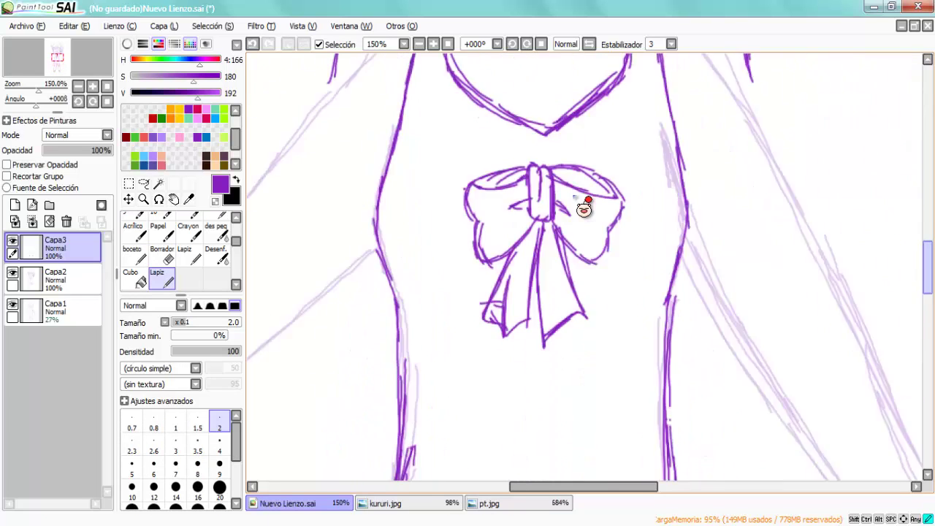
scroll(574, 199, "down", 2)
left_click_drag(476, 207, 349, 345)
left_click_drag(349, 338, 348, 378)
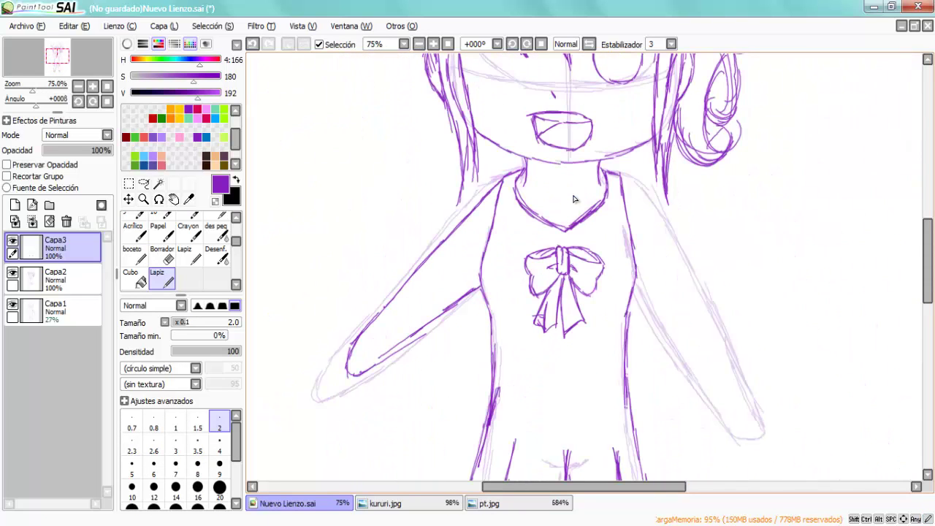
left_click_drag(483, 262, 437, 304)
left_click_drag(470, 276, 372, 353)
Step: Trace the arm on the open eye's side from the shoulder to a rounded hand, slightly inside the guide
left_click_drag(625, 181, 700, 304)
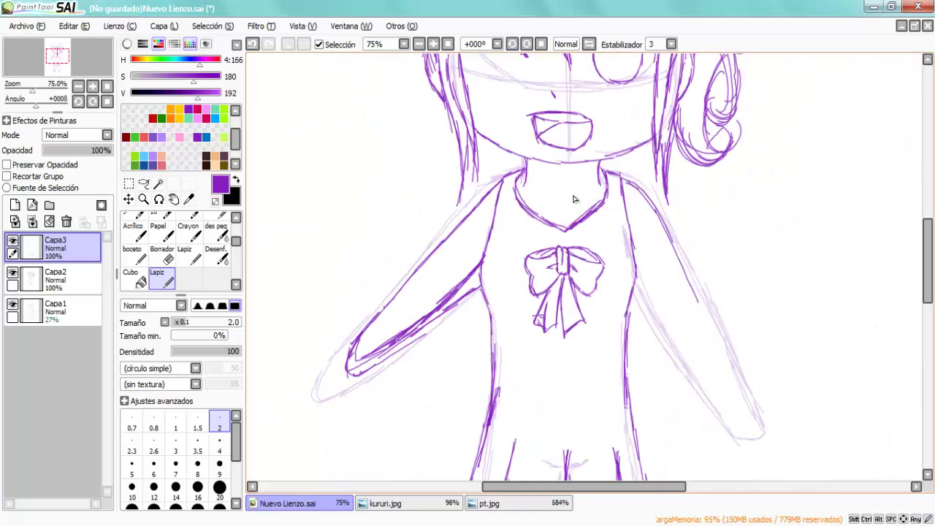
left_click_drag(675, 245, 719, 343)
left_click_drag(631, 241, 672, 325)
left_click_drag(644, 265, 729, 403)
left_click_drag(713, 330, 746, 406)
left_click_drag(682, 350, 734, 404)
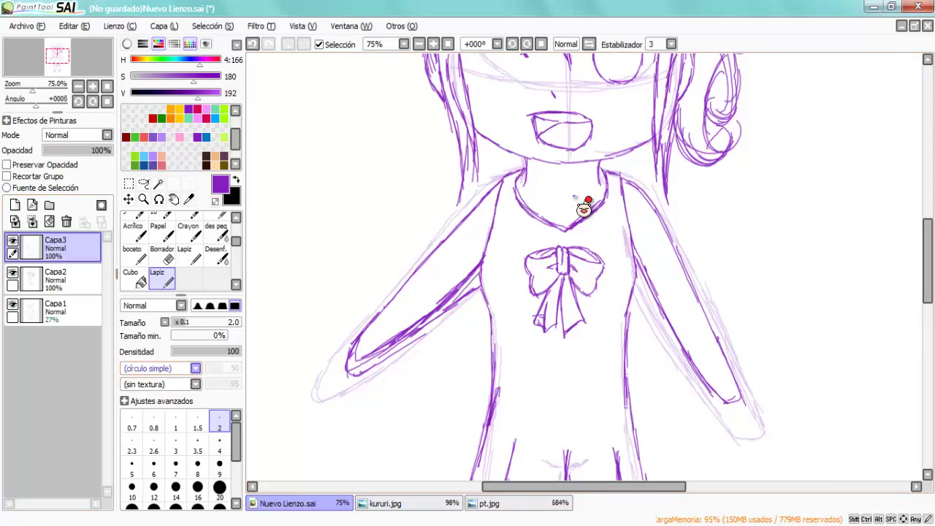
Step: Merge the body sketch layer Capa3 into Capa2 and delete the faint guide layer Capa1
left_click(15, 222)
left_click(55, 279)
left_click(65, 221)
Step: Lasso the skirt and legs, move them up to shorten the torso, and deselect them
scroll(574, 199, "down", 3)
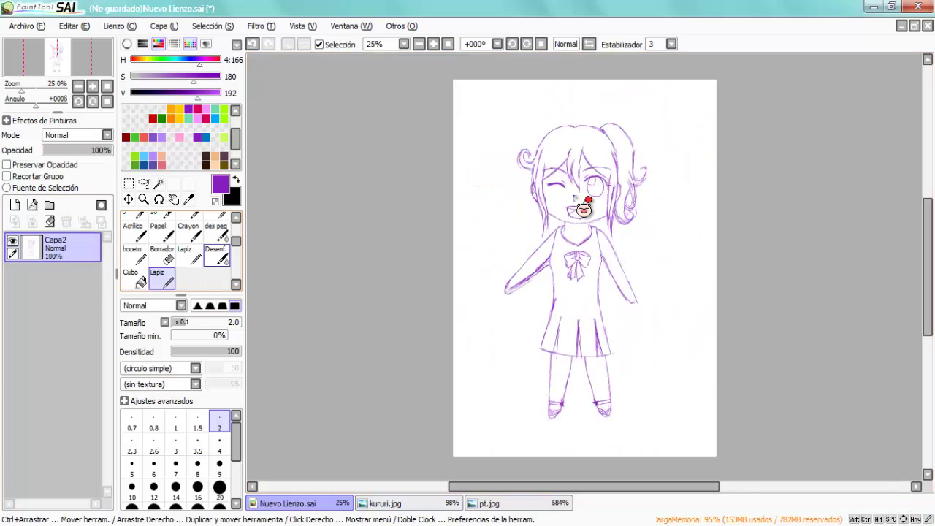
key("m")
mouse_move(553, 286)
left_mouse_down()
mouse_move(610, 344)
mouse_move(553, 288)
left_mouse_up()
key("ctrl+t")
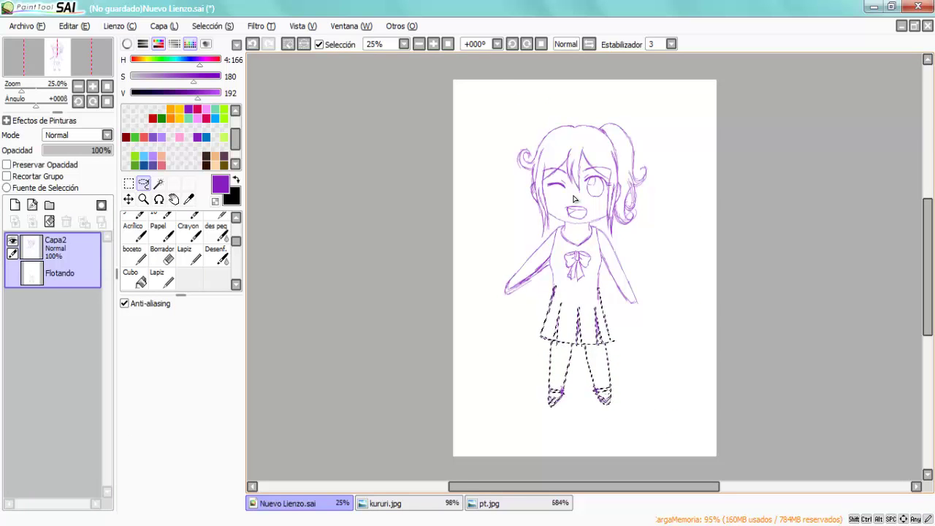
scroll(575, 199, "up", 2)
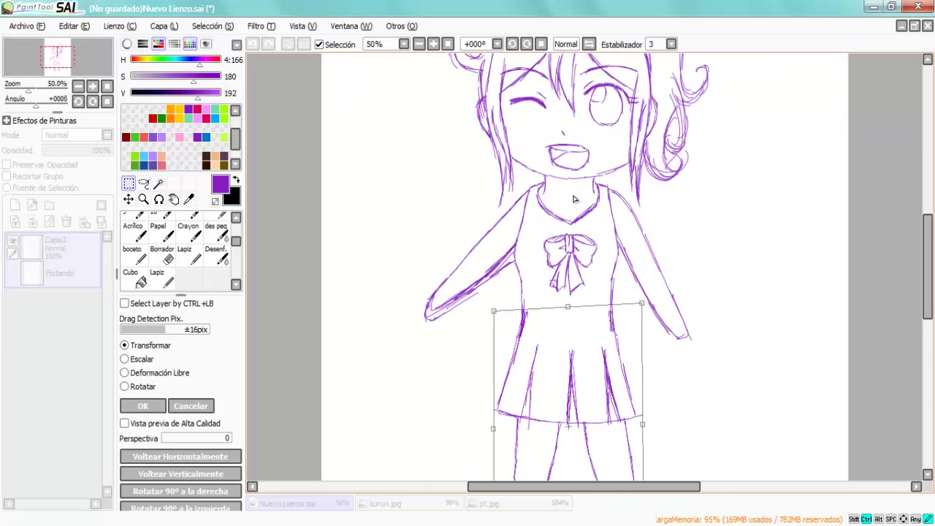
key("Return")
key("ctrl+d")
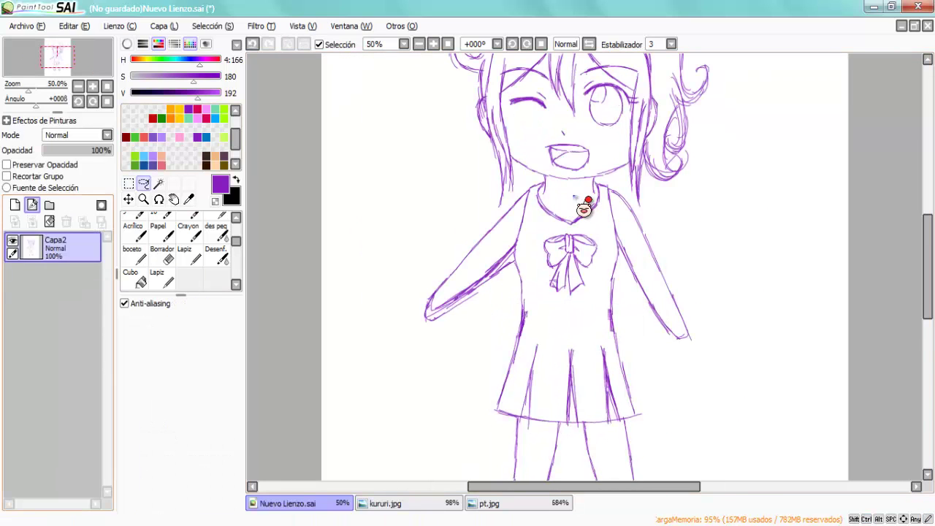
Step: Add a linework layer above the sketch and switch the drawing colour to black for the Curve tool
key("ctrl+shift+n")
key("x")
scroll(585, 208, "up", 4)
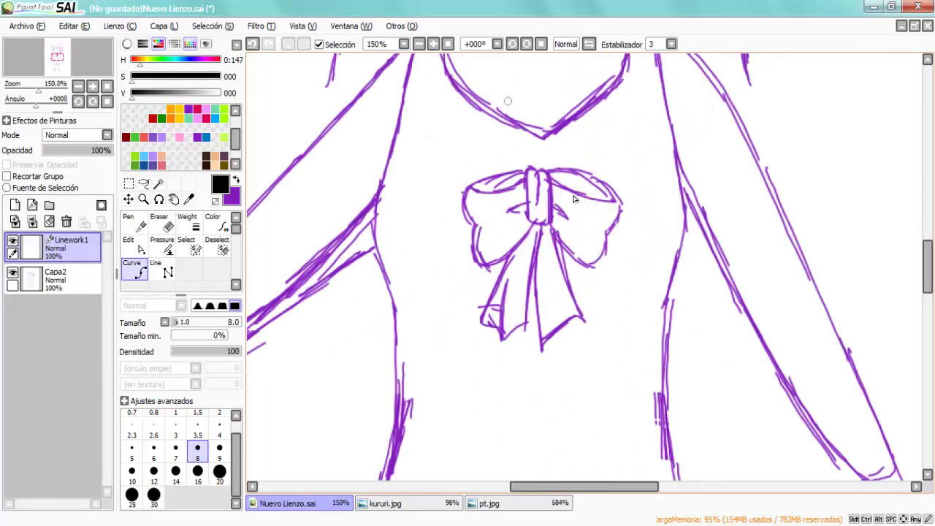
scroll(574, 198, "up", 1)
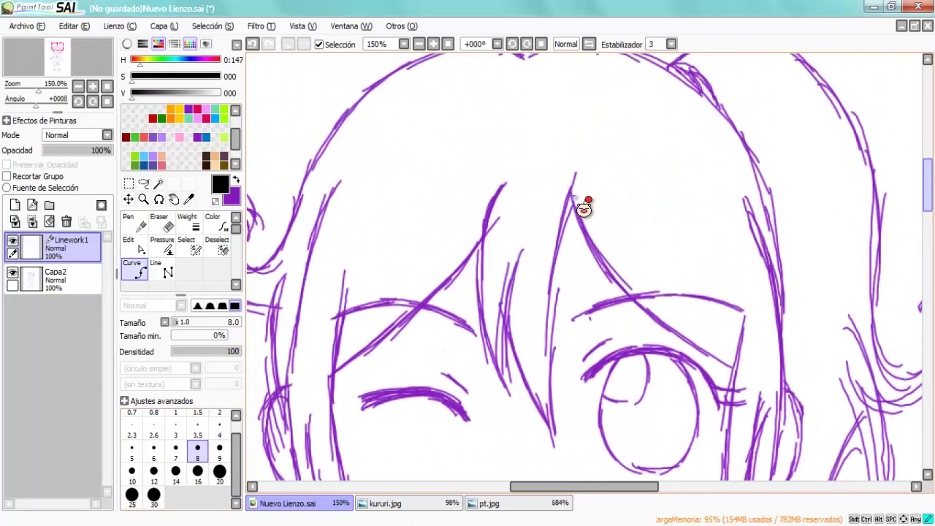
scroll(574, 199, "down", 1)
key("bracketright")
key("bracketright")
key("bracketright")
key("bracketright")
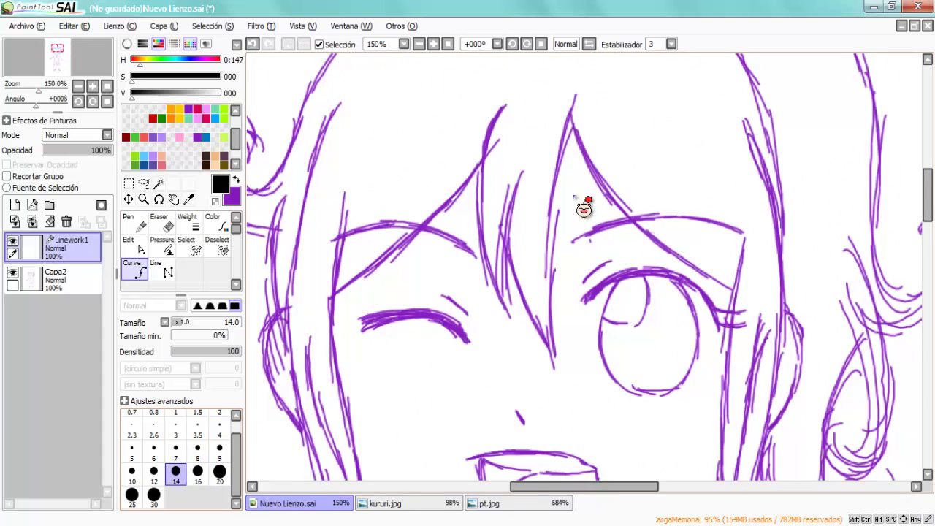
scroll(573, 198, "up", 3)
mouse_move(527, 126)
left_mouse_down()
mouse_move(491, 115)
mouse_move(338, 192)
left_mouse_up()
key("ctrl+z")
Step: With the Curve tool at size 1, outline the winking side's hair from crown through curl and locks, continuing along jaw and neck
left_click(175, 413)
left_click(280, 317)
scroll(574, 199, "left", 3)
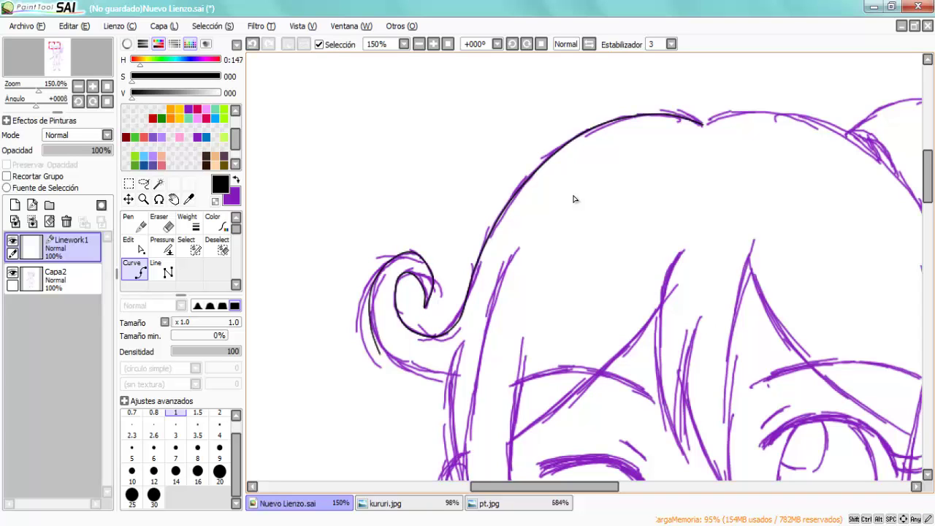
scroll(574, 199, "down", 5)
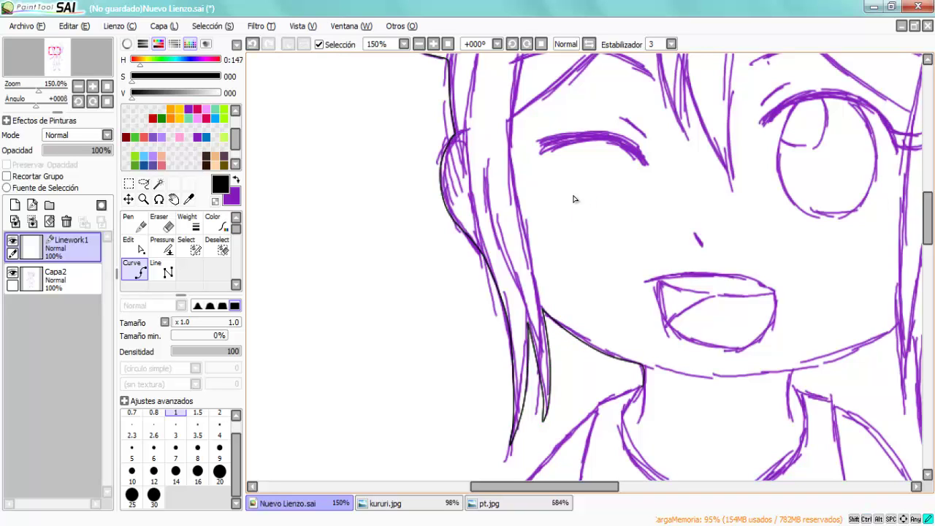
left_click(573, 198)
Step: Outline the shoulder, arm, torso and skirt edge on the winking side with curves down to the hem
scroll(574, 199, "down", 5)
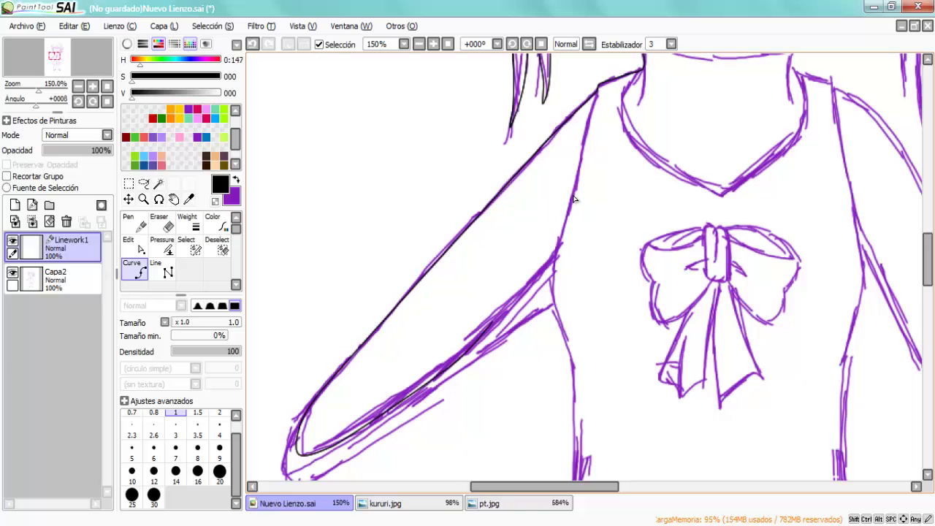
scroll(573, 198, "down", 6)
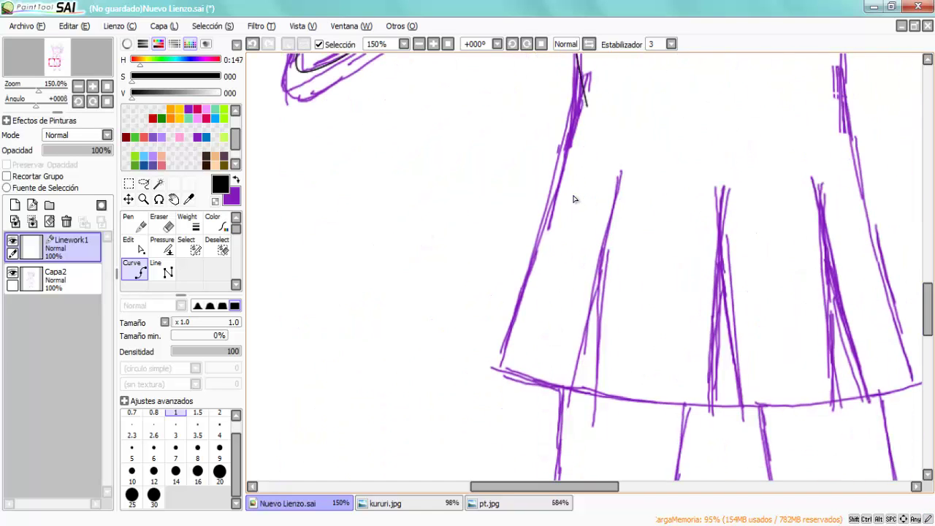
Step: Outline both legs and rounded feet with curves, joining the inner thighs by a short line under the hem
scroll(573, 198, "down", 5)
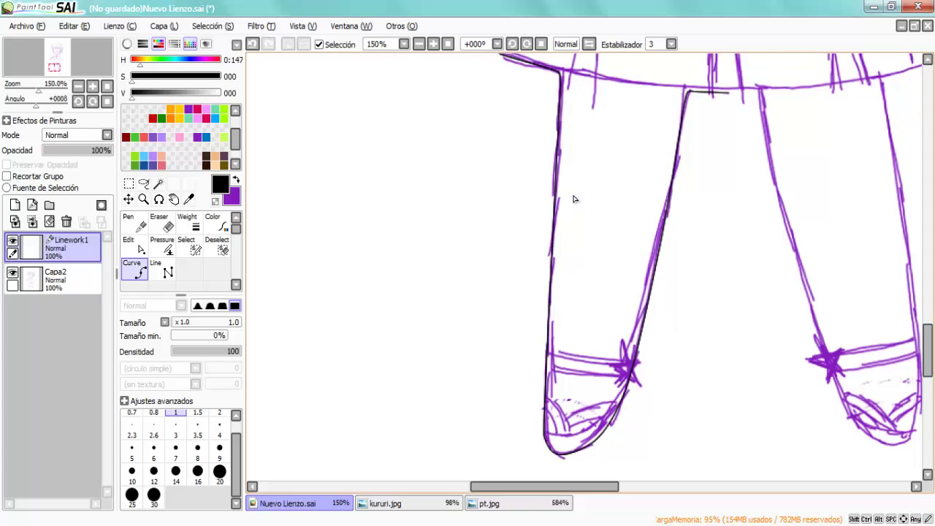
scroll(573, 199, "right", 4)
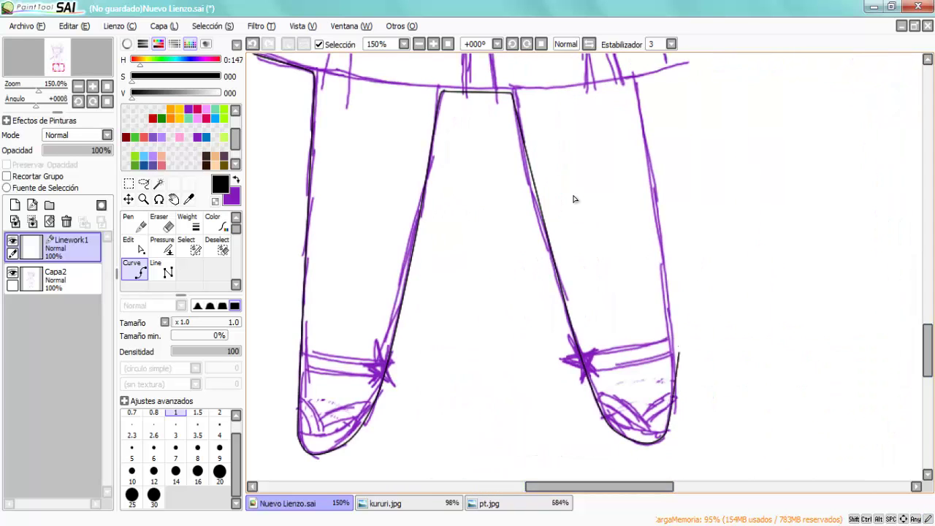
Step: Outline the shoulder, neck and jaw edge on the open-eye side with the size 1 Curve tool
scroll(573, 199, "up", 5)
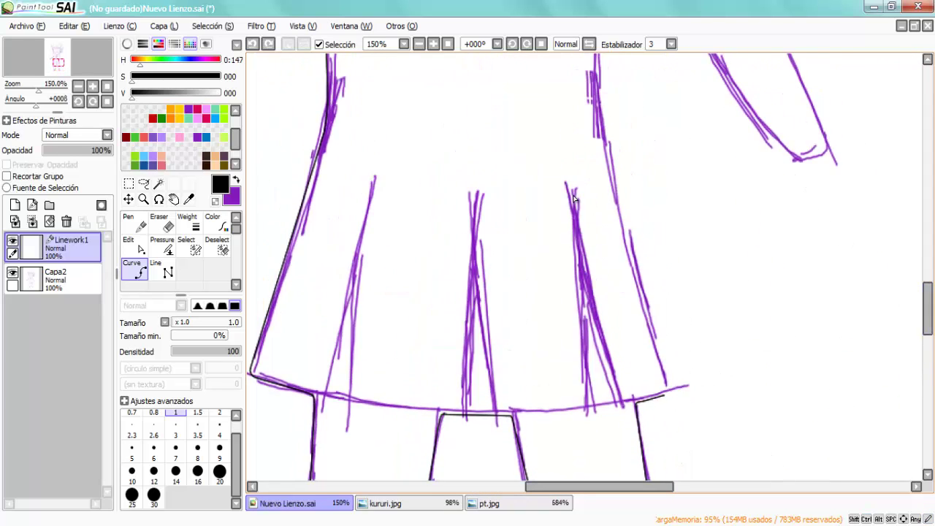
scroll(574, 199, "up", 4)
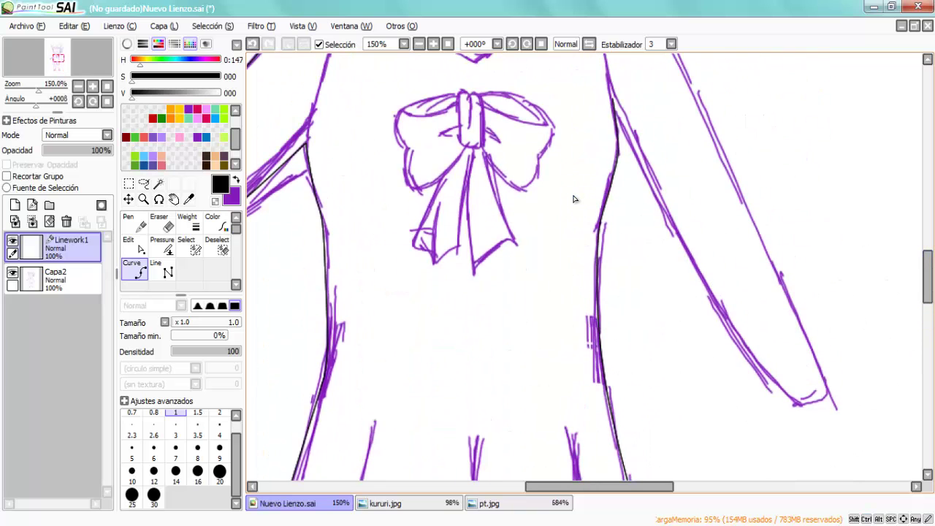
scroll(574, 199, "up", 4)
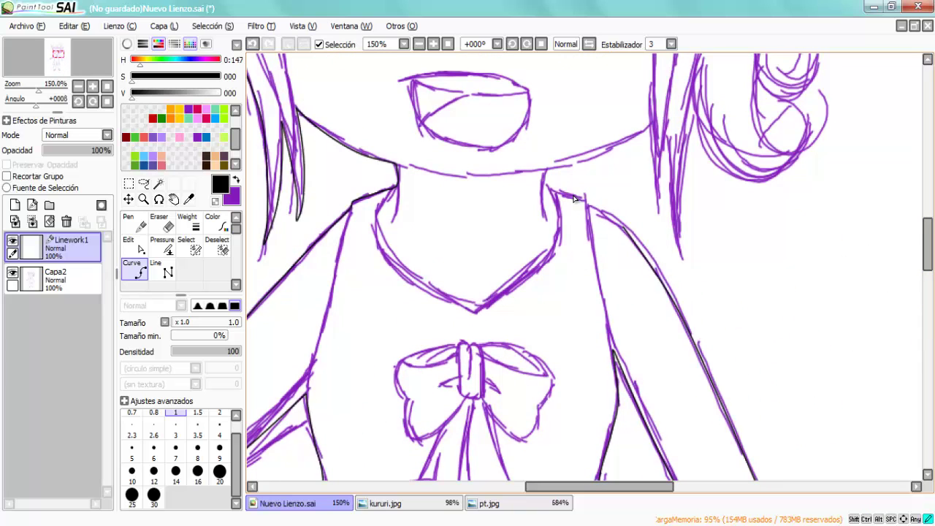
left_click(574, 199)
left_click(585, 208)
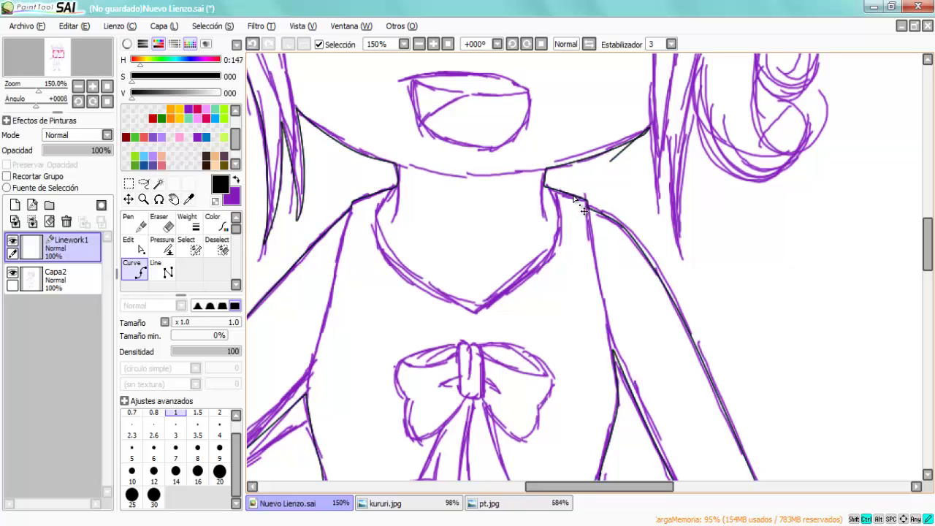
Step: Outline the open-eye side's pointed hair locks, spiral curls and ponytail, and close the outline across the crown
left_click(575, 198)
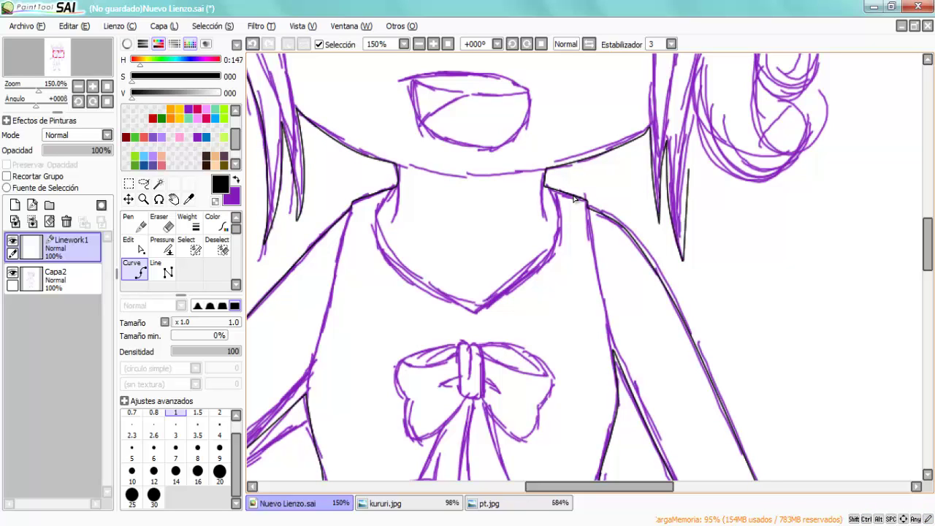
left_click(575, 199)
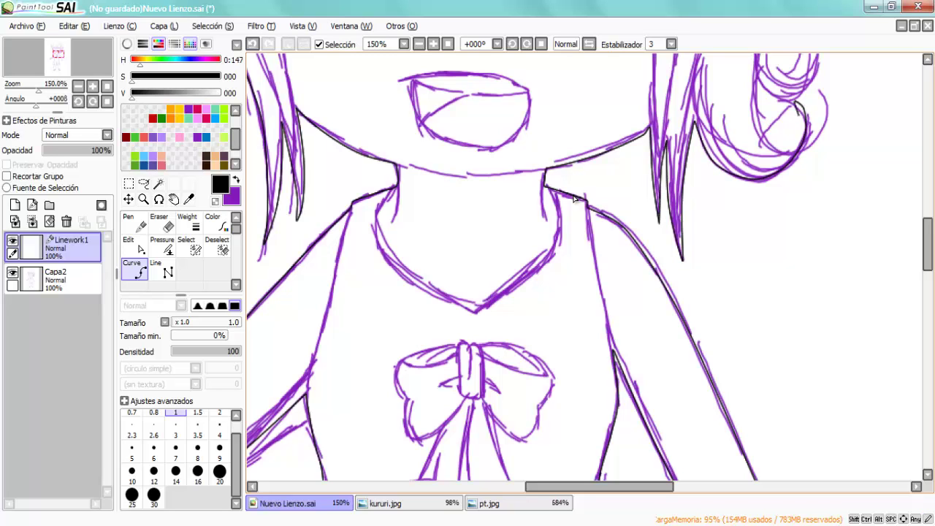
left_click(575, 199)
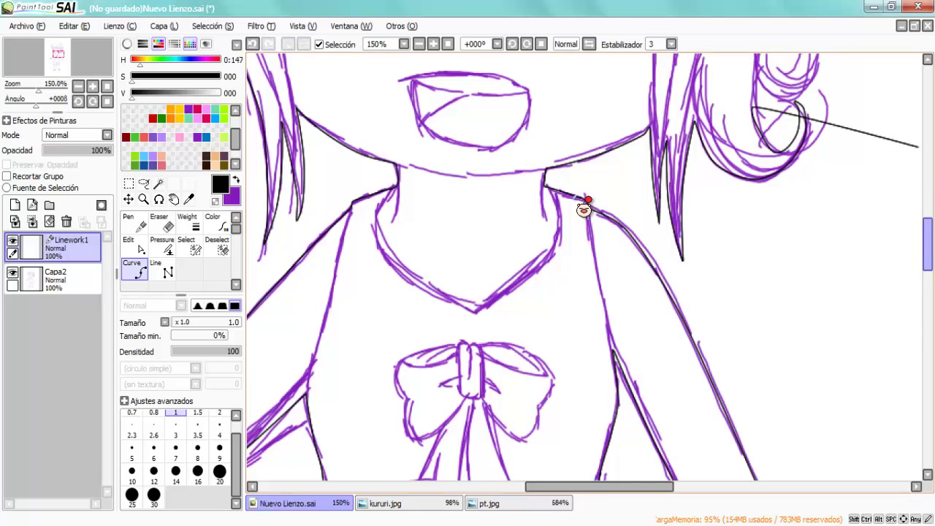
scroll(575, 199, "up", 5)
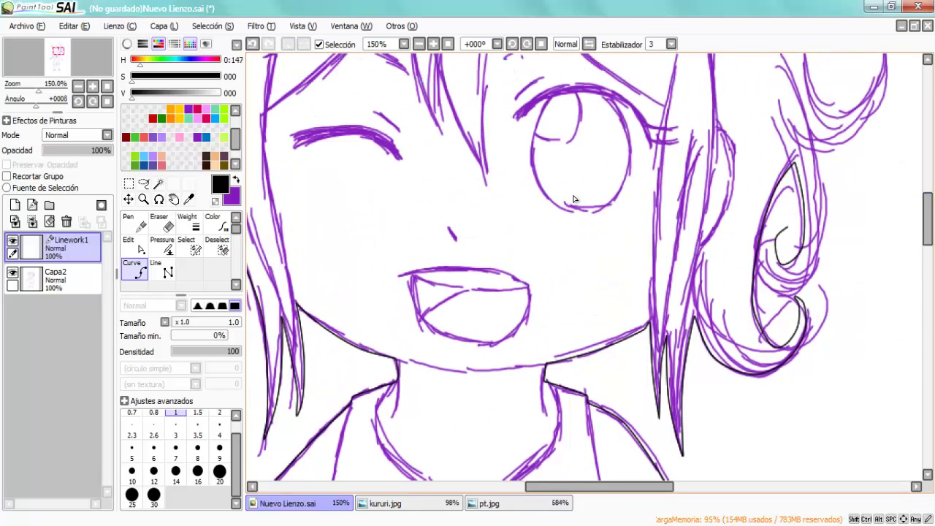
scroll(574, 199, "up", 3)
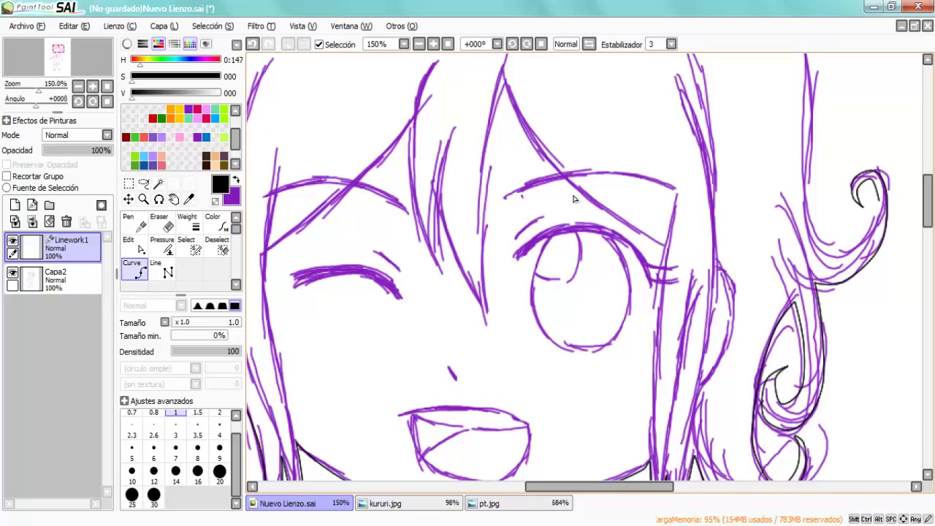
left_click(573, 198)
scroll(574, 198, "up", 4)
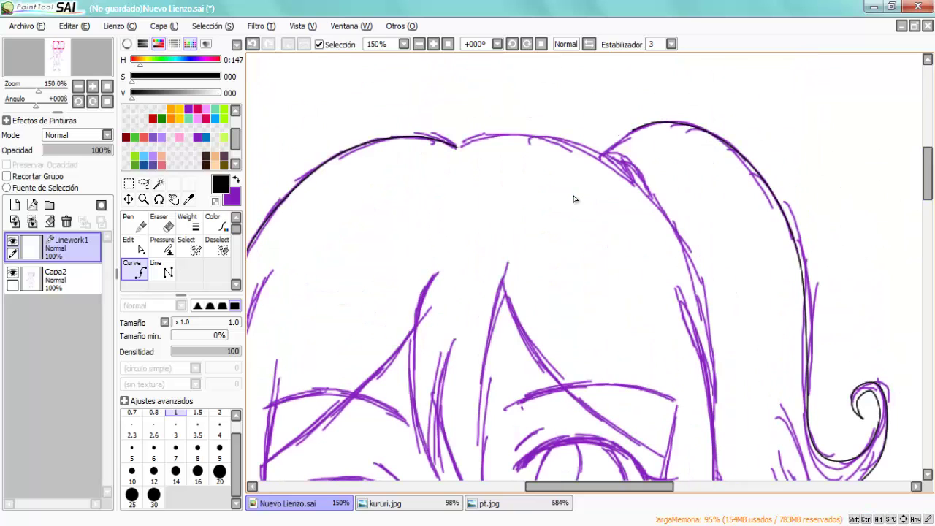
Step: Thicken the outlines of the whole figure to size 12 with the Weight tool
key("p")
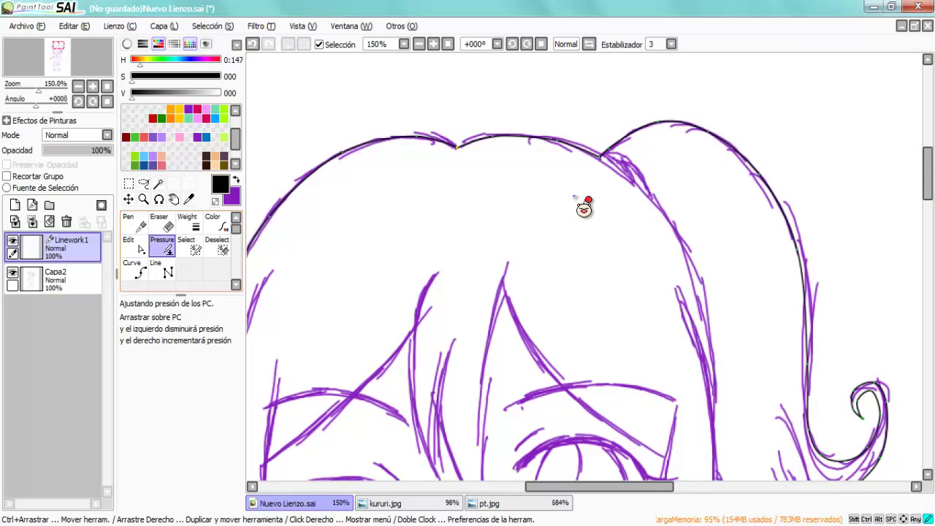
key("w")
scroll(584, 208, "down", 6)
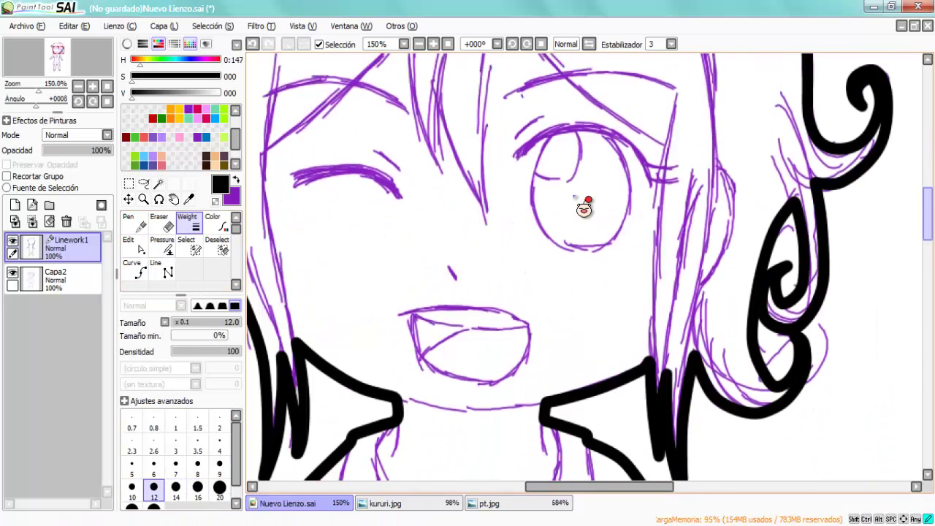
Step: Reduce the pressure at control points on the open-eye side to taper the spiral curls and pointed hair lock tips
key("p")
left_click(584, 211)
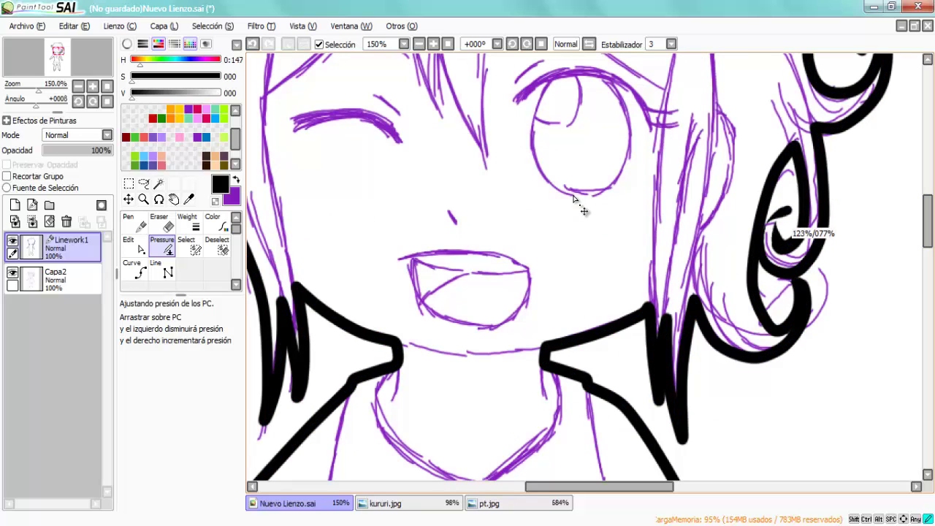
key("ctrl")
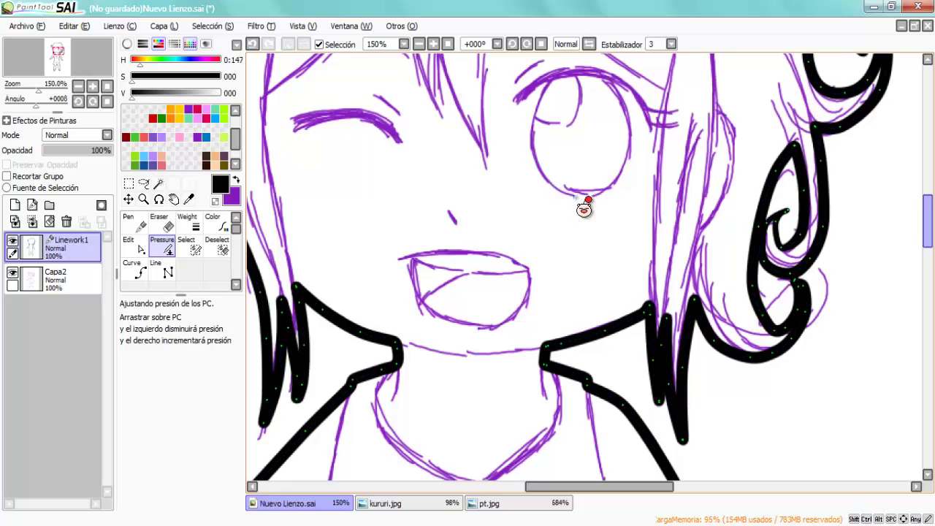
scroll(584, 209, "up", 3)
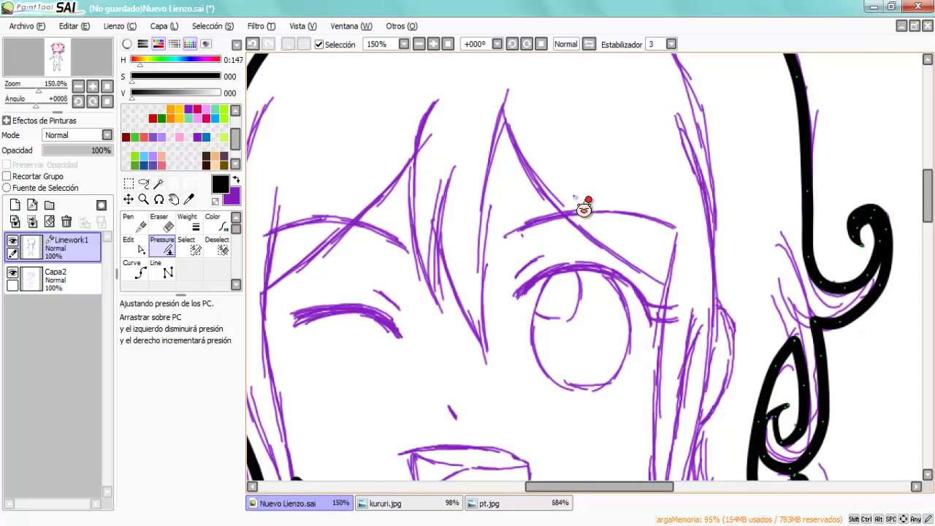
scroll(584, 209, "down", 5)
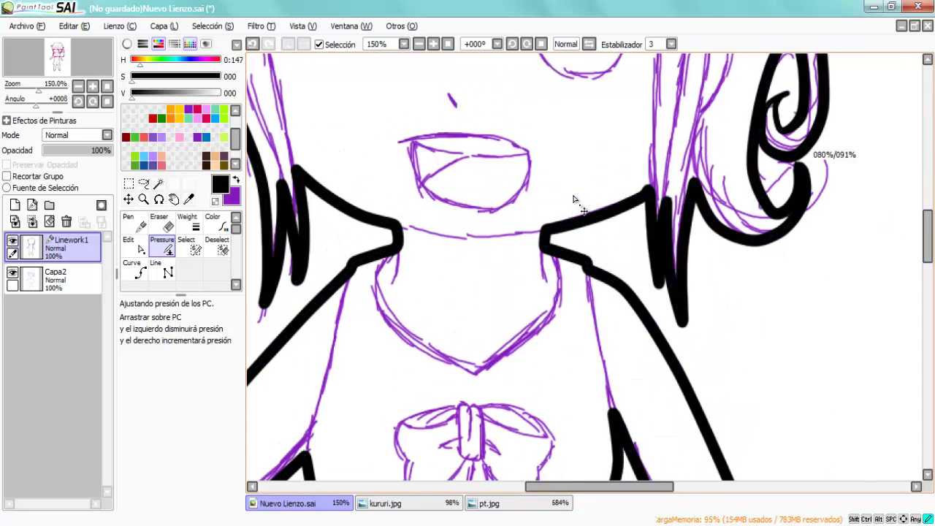
key("ctrl")
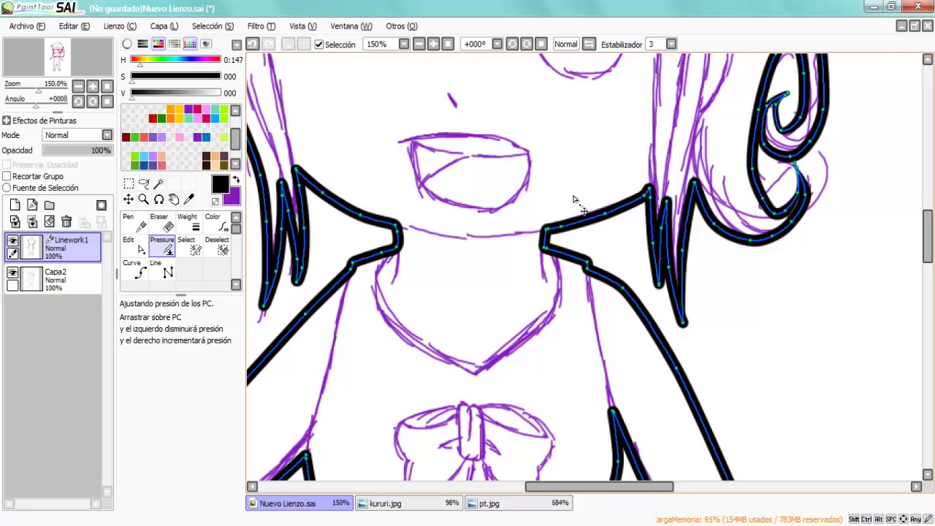
left_click_drag(683, 320, 669, 320)
left_click_drag(652, 242, 638, 242)
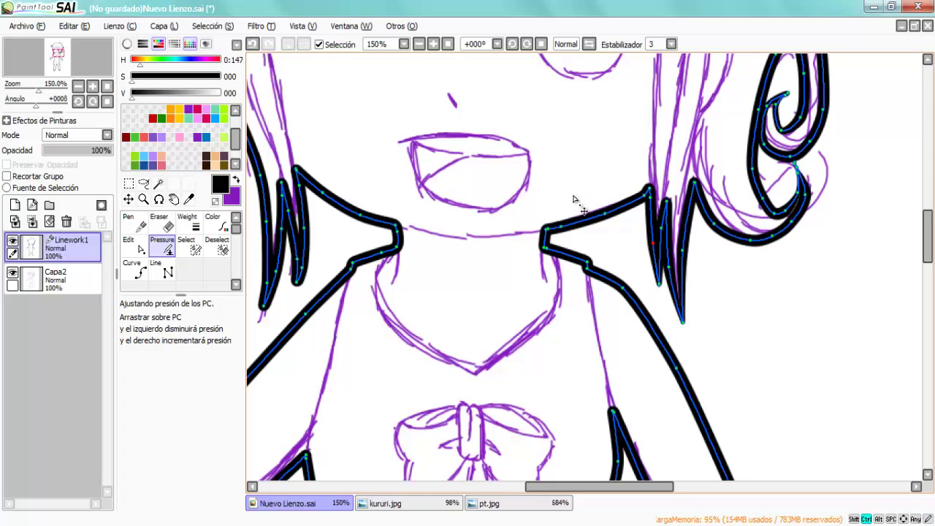
Step: Taper the winking side's hair locks and spiral curl by lowering the pressure at their control points
scroll(574, 199, "left", 5)
left_click_drag(515, 267, 530, 267)
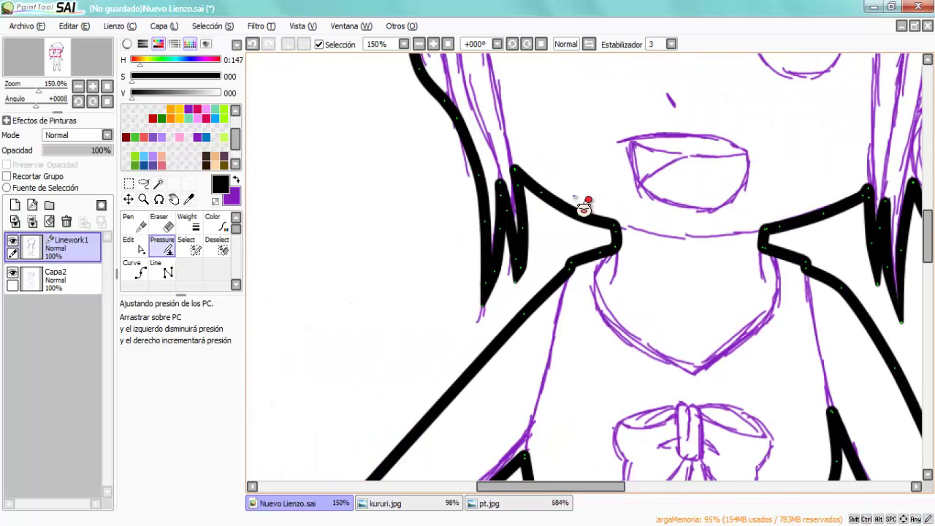
scroll(574, 199, "up", 8)
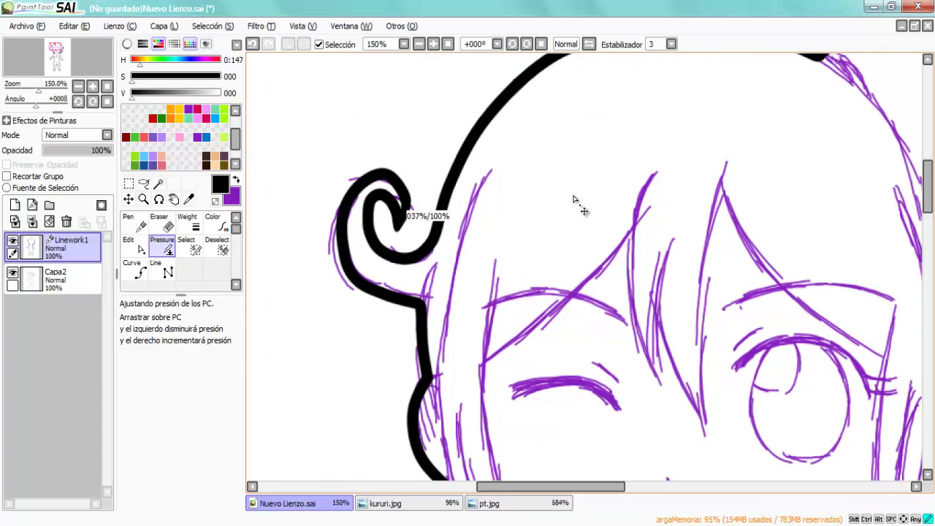
scroll(577, 202, "down", 12)
scroll(585, 204, "up", 11)
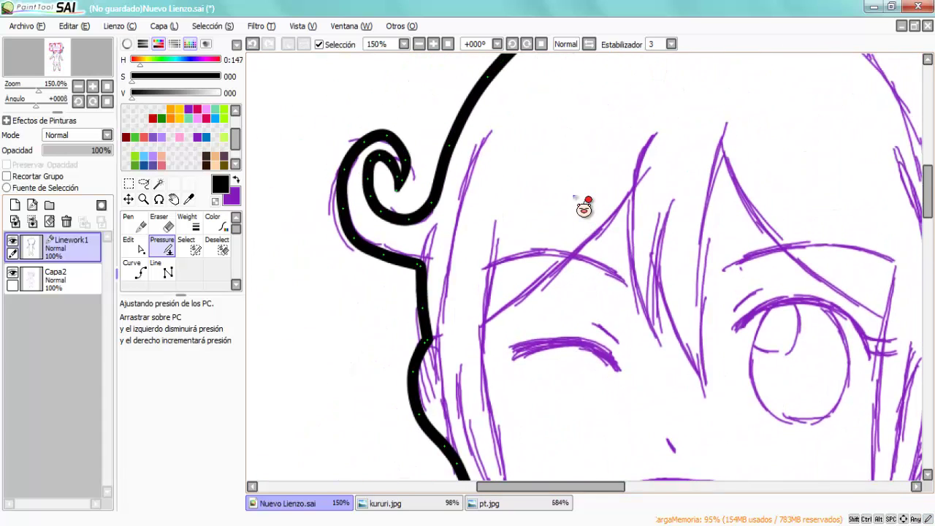
Step: Draw the upper lash lines of the open eye and the winking eye with size 16 curves
key("c")
scroll(575, 199, "up", 1)
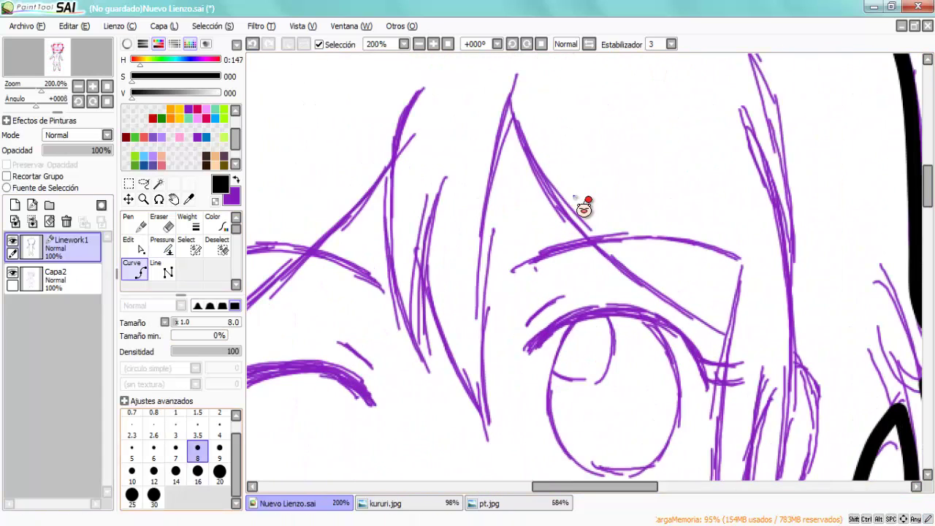
left_click(197, 471)
mouse_move(521, 351)
left_mouse_down()
mouse_move(618, 310)
mouse_move(704, 379)
mouse_move(712, 413)
left_mouse_up()
scroll(574, 197, "left", 3)
left_click_drag(460, 408, 356, 367)
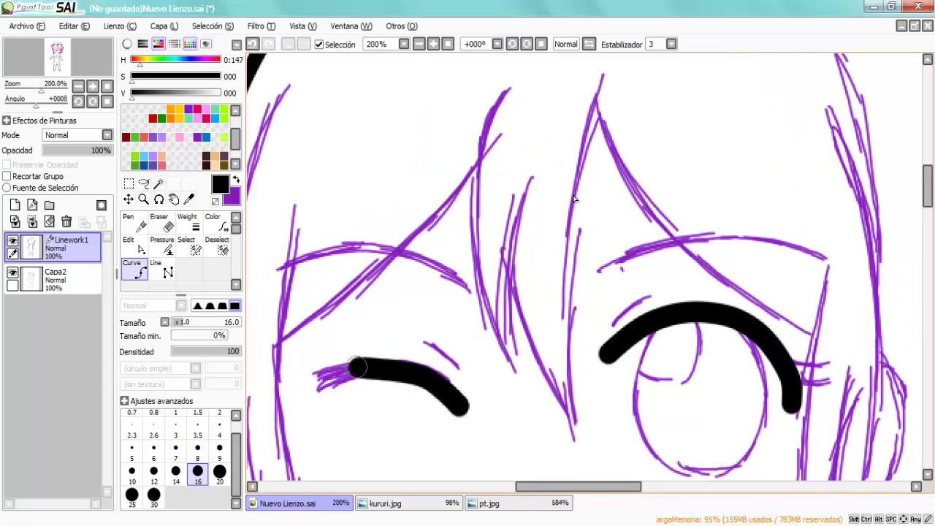
left_click(306, 390)
Step: Taper the ends of both lash lines to sharp points with the Pressure tool
left_click(162, 248)
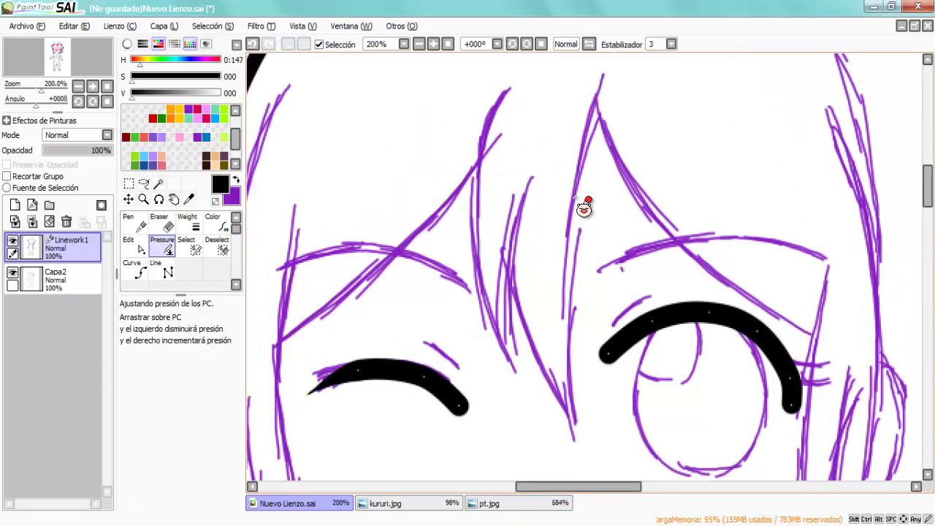
left_click(460, 407)
left_click(607, 356)
left_click(792, 404)
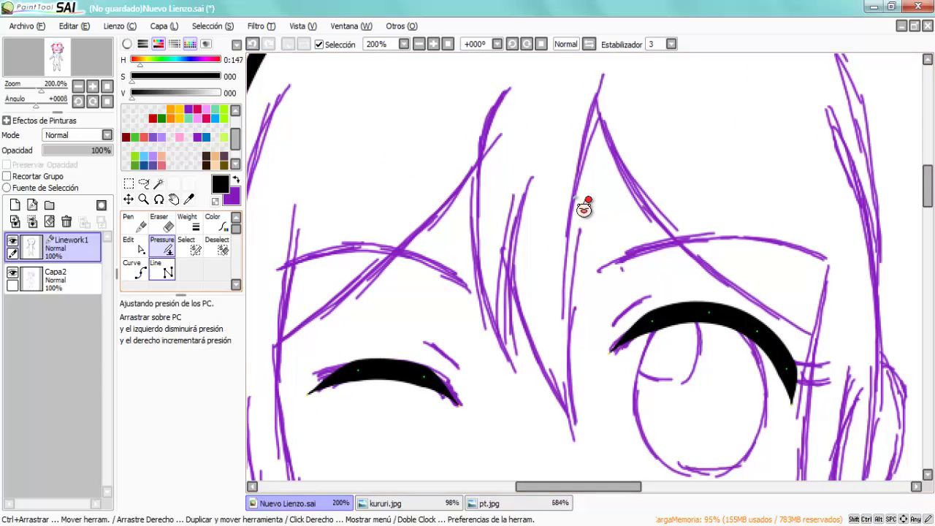
Step: Draw a short size 7 eyelid crease above each eye's inner corner and taper its ends
left_click(135, 270)
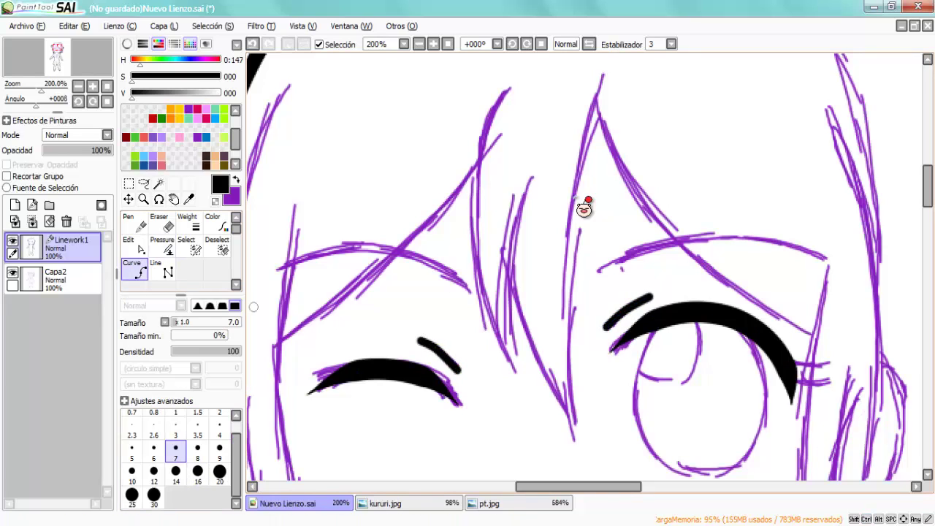
left_click(162, 249)
left_click(420, 341)
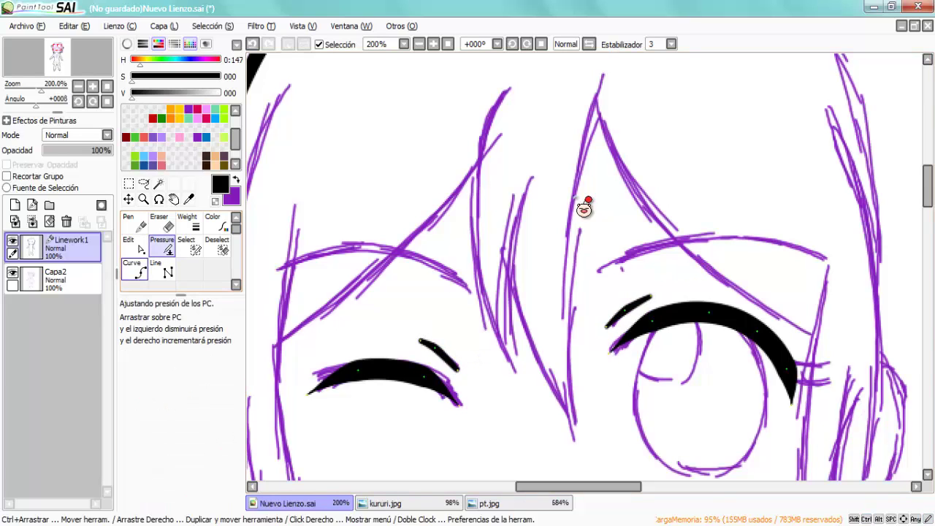
Step: Draw both arched eyebrows with size 7 curves and thin their ends with the Pressure tool
key("c")
left_click(271, 269)
left_click(597, 275)
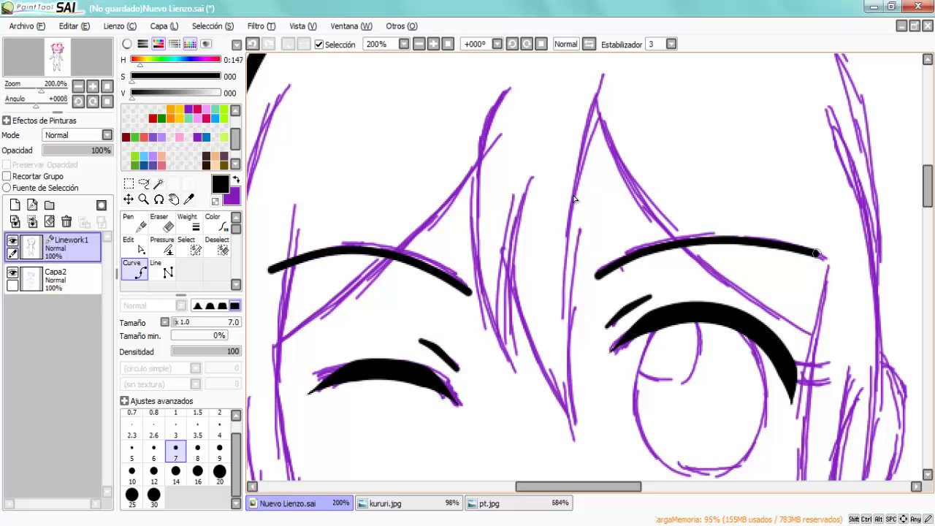
double_click(824, 257)
key("p")
Step: Draw the central fringe strands between the eyes with size 7 curves and taper their ends
key("c")
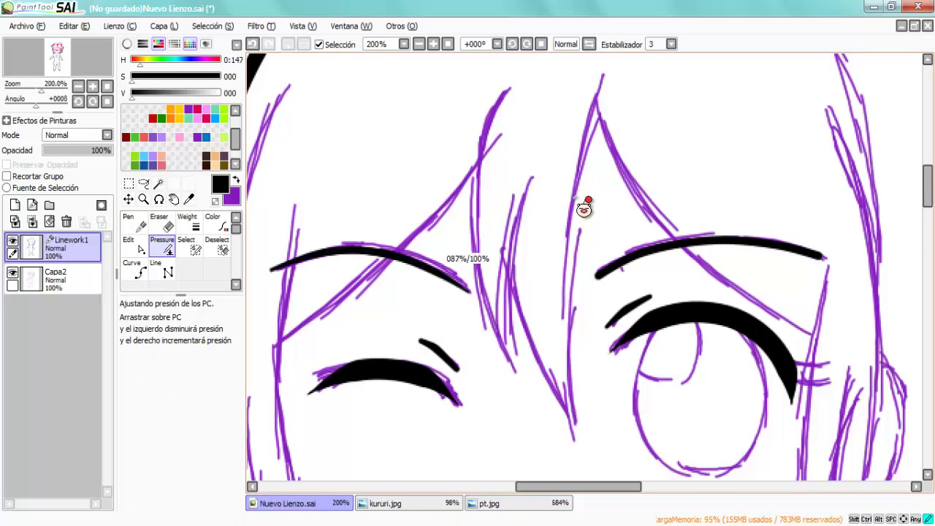
left_click(509, 75)
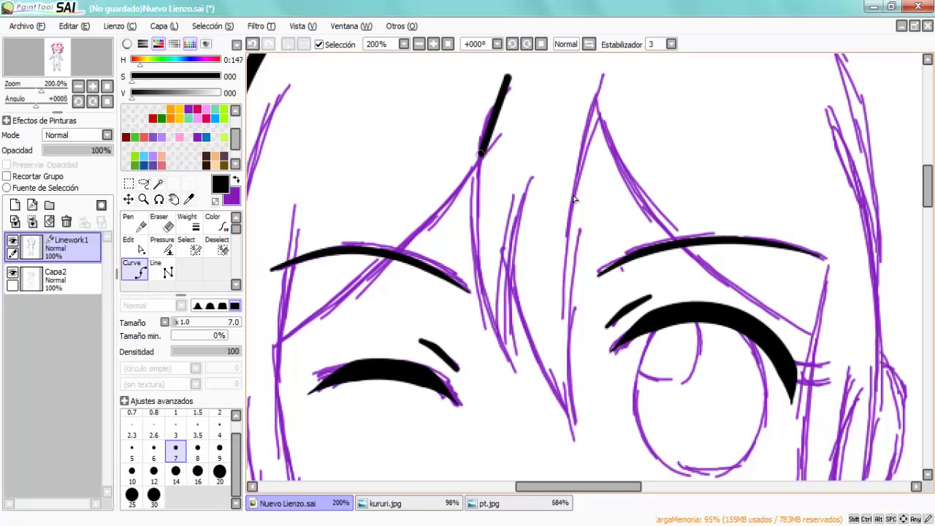
left_click(515, 374)
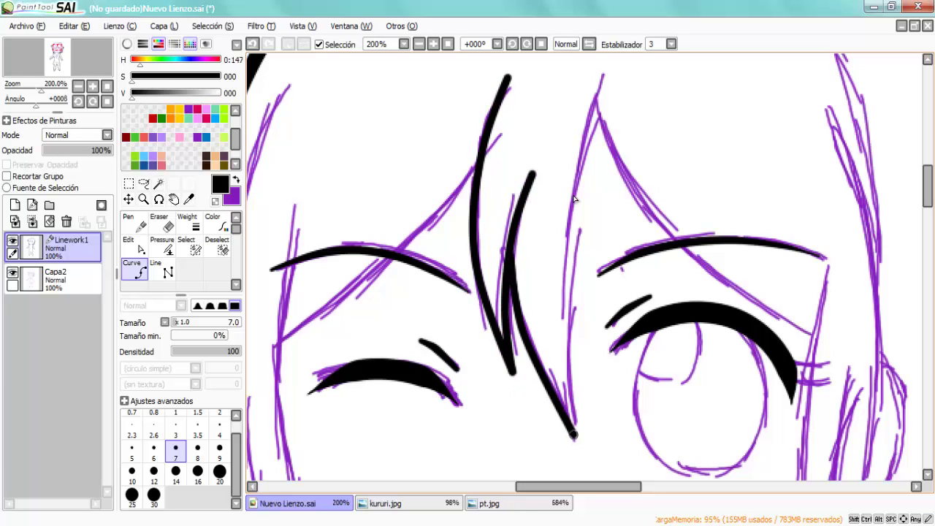
left_click(575, 439)
double_click(606, 73)
key("p")
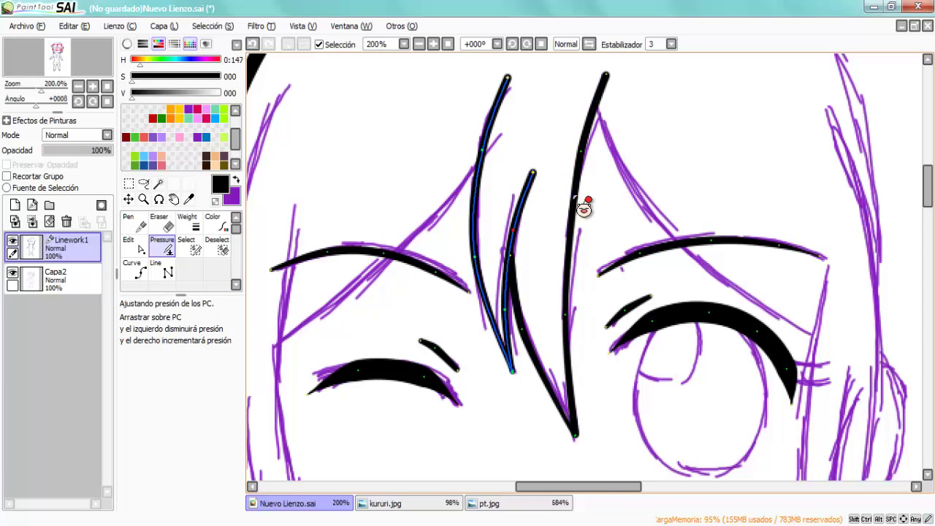
Step: Draw the two side-swept fringe strands crossing the eyebrows with size 7 curves and thin them with the Pressure tool
key("c")
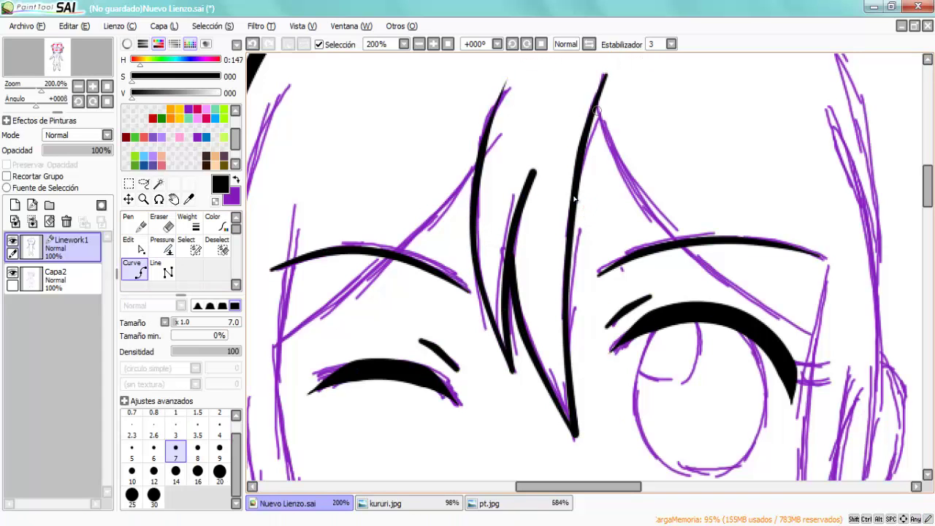
left_click(593, 108)
left_click(818, 340)
left_click(575, 199, "ctrl")
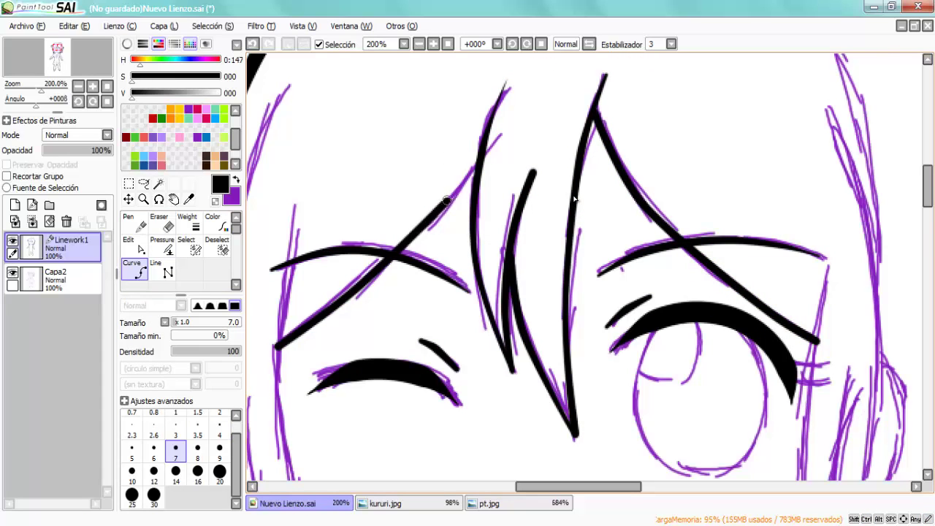
key("p")
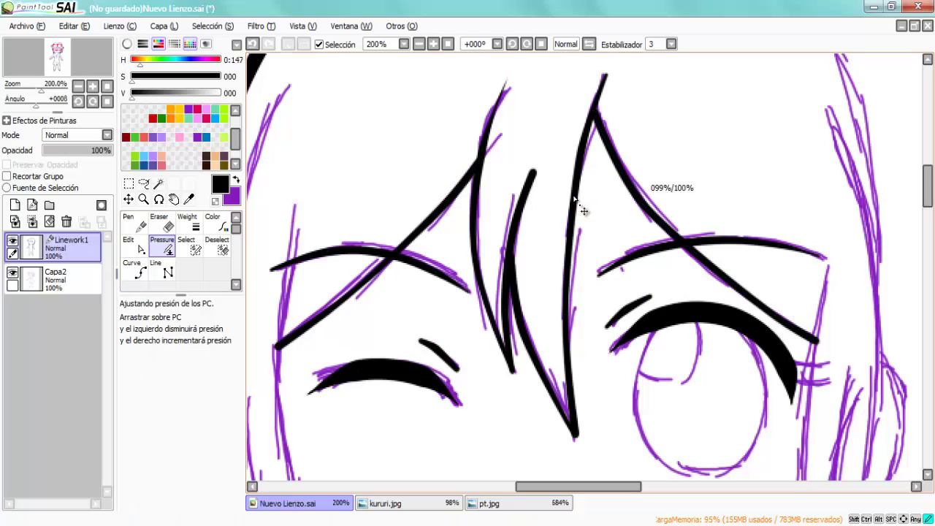
Step: Outline the open eye's round iris with size 7 curves and add two short tapered lashes at its outer corner
key("c")
scroll(575, 199, "down", 3)
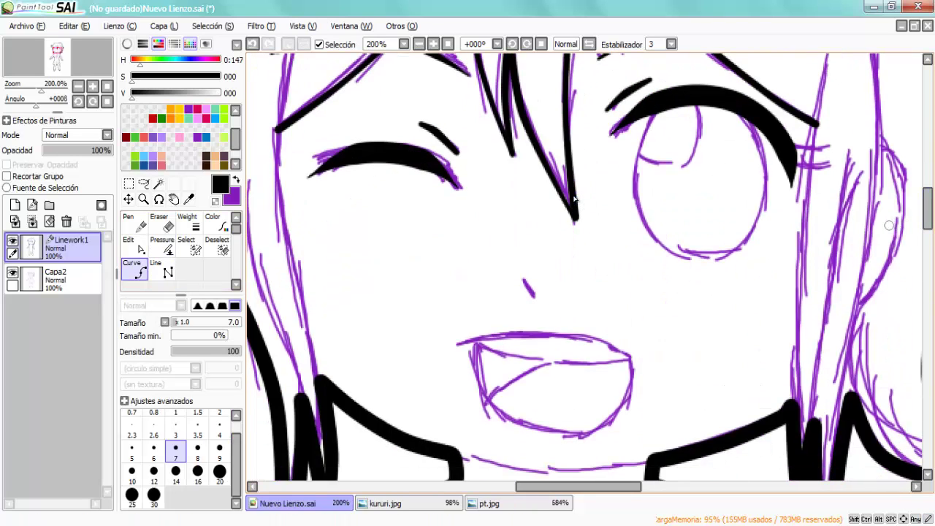
left_click(680, 122)
left_click(633, 192)
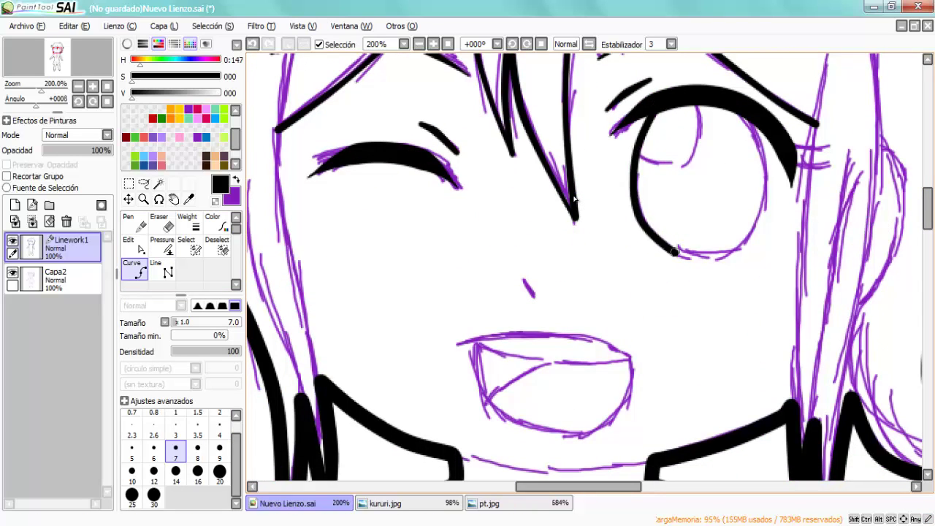
left_click(697, 257)
left_click(768, 175)
key("p")
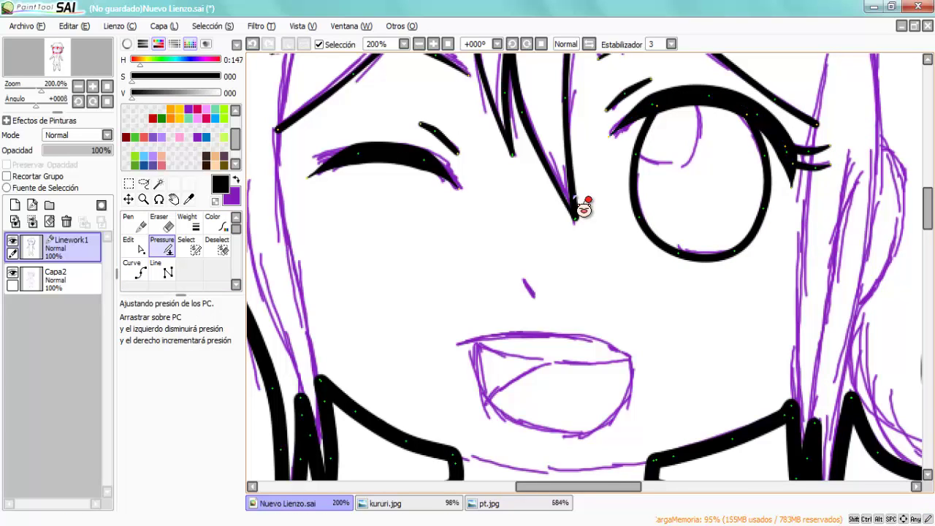
Step: Draw the short nose mark and the open mouth's outline with size 7 curves and thin both with the Pressure tool
key("c")
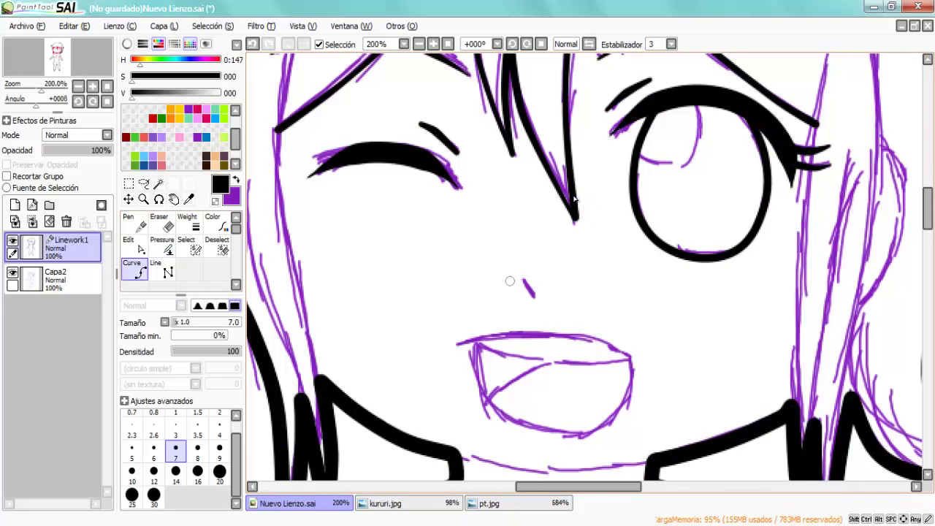
key("p")
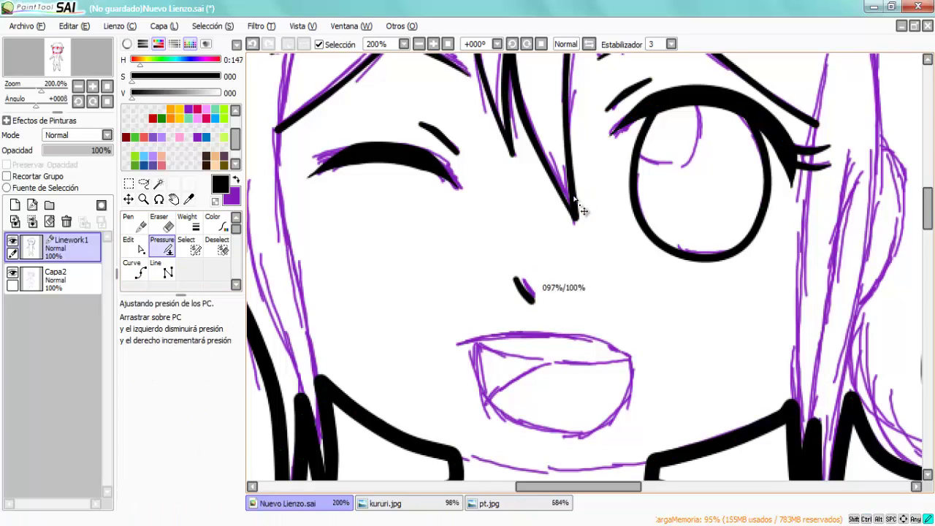
key("c")
left_click(468, 343)
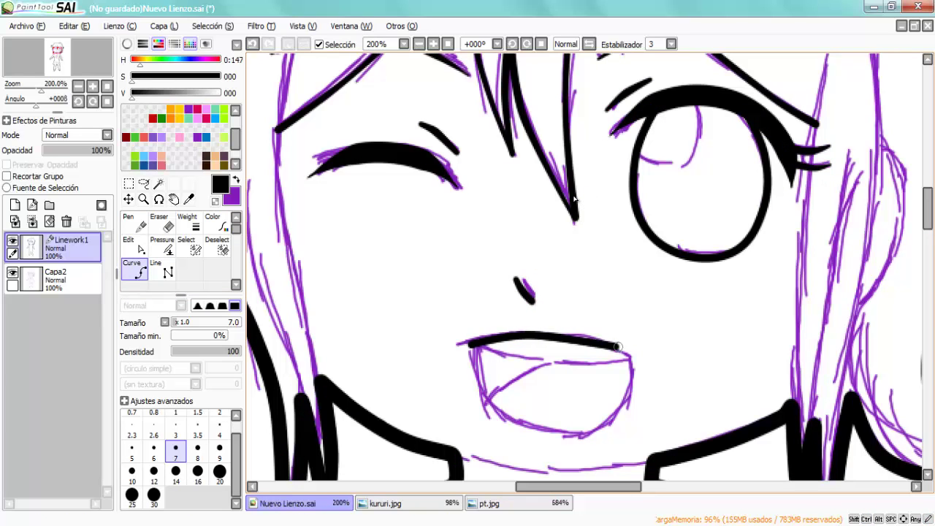
left_click(524, 430)
double_click(469, 343)
key("p")
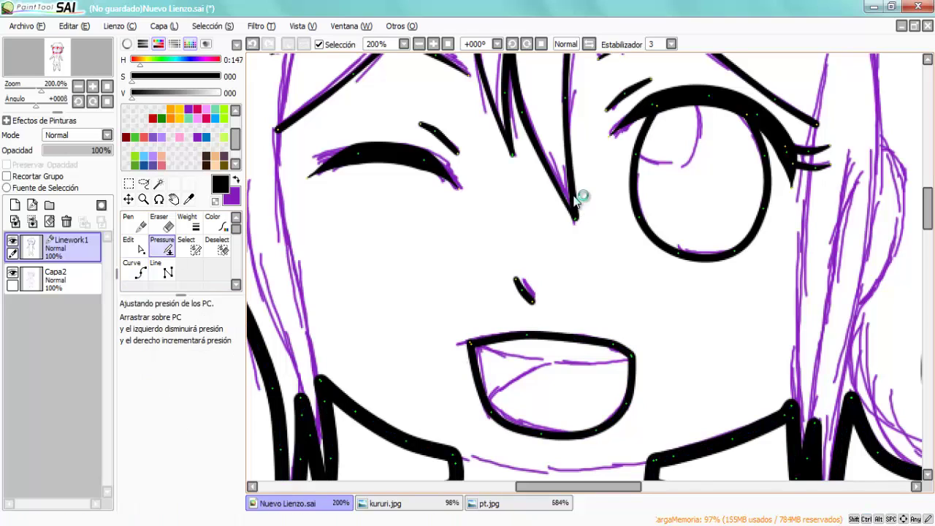
left_click_drag(618, 422, 607, 418)
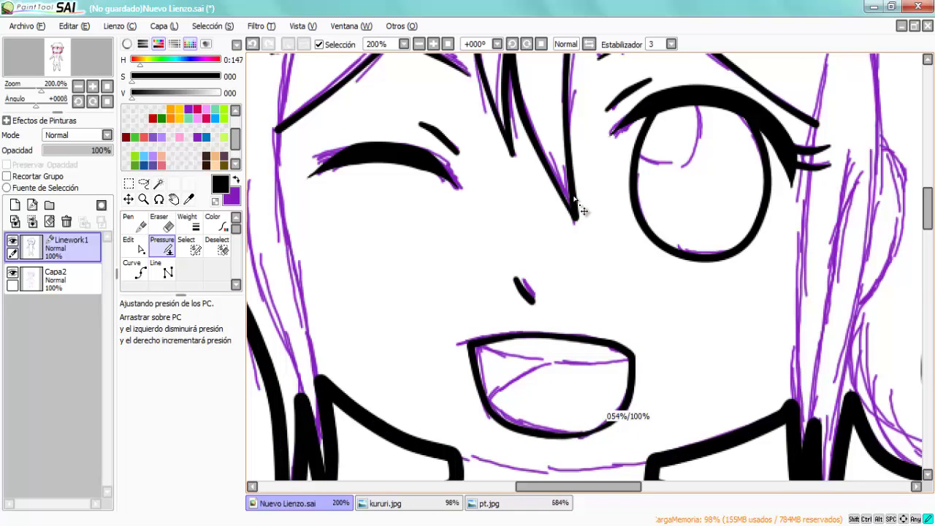
Step: Draw the teeth line and the slanted tongue line inside the mouth with size 7 curves and thin them with the Pressure tool
key("c")
key("p")
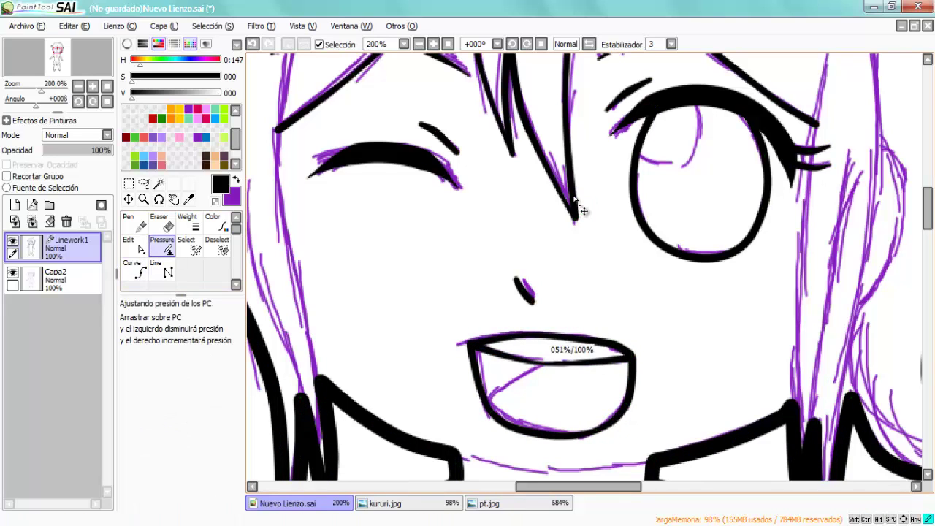
key("c")
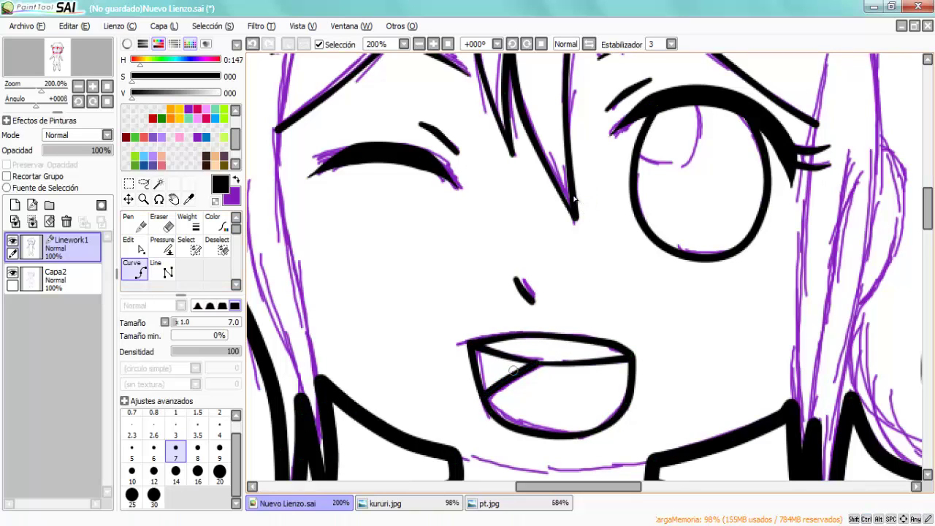
key("p")
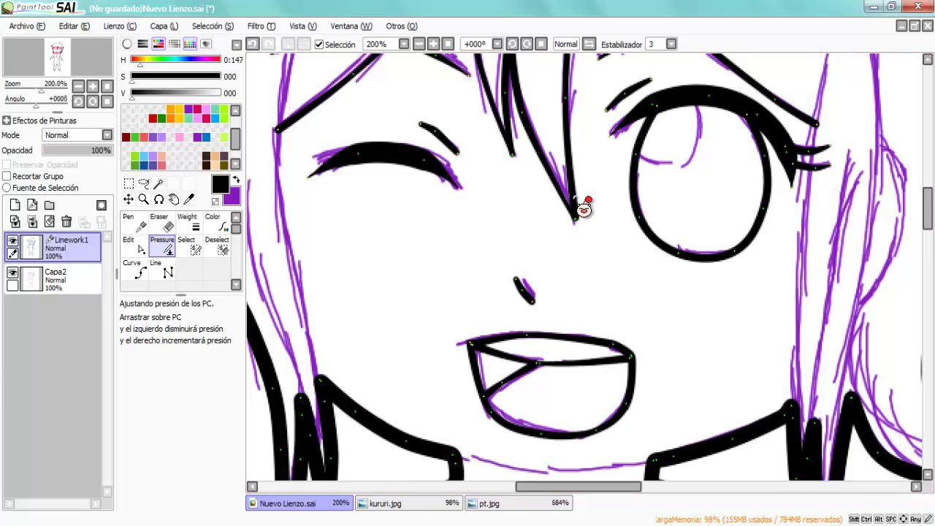
Step: Draw the long face-framing hair line beside the winking eye with a size 7 curve and taper its upper end
key("c")
key("ctrl+minus")
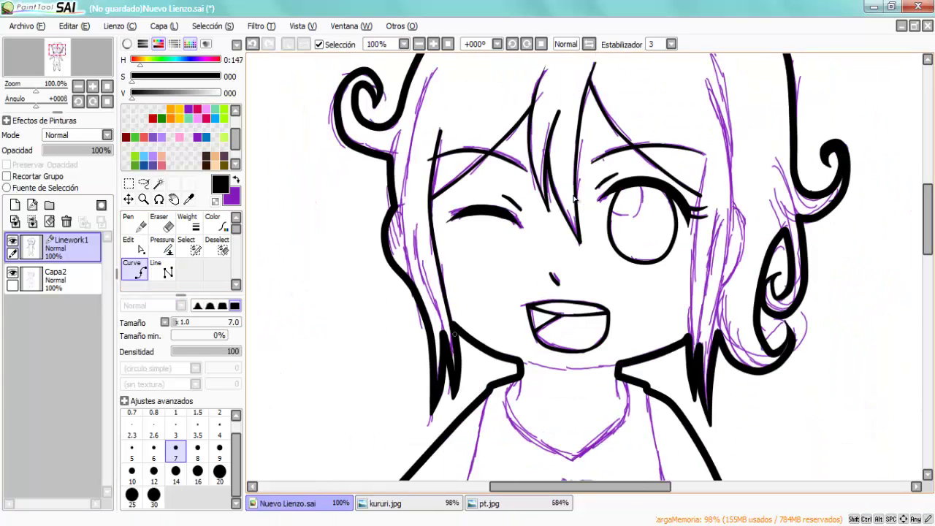
key("ctrl+plus")
key("p")
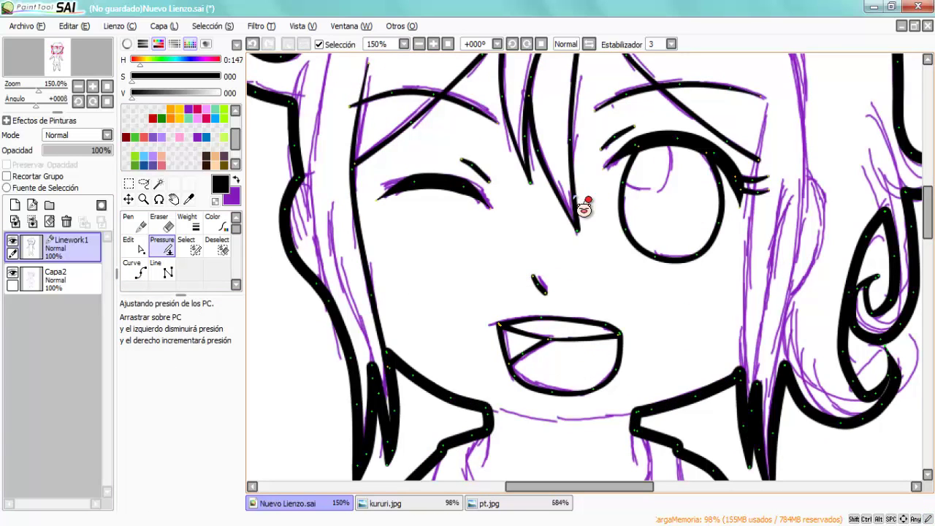
Step: Draw a shorter strand inside the side lock next to the winking eye and taper its ends with the Pressure tool
key("c")
left_click(334, 197)
left_click(378, 364)
key("Return")
key("p")
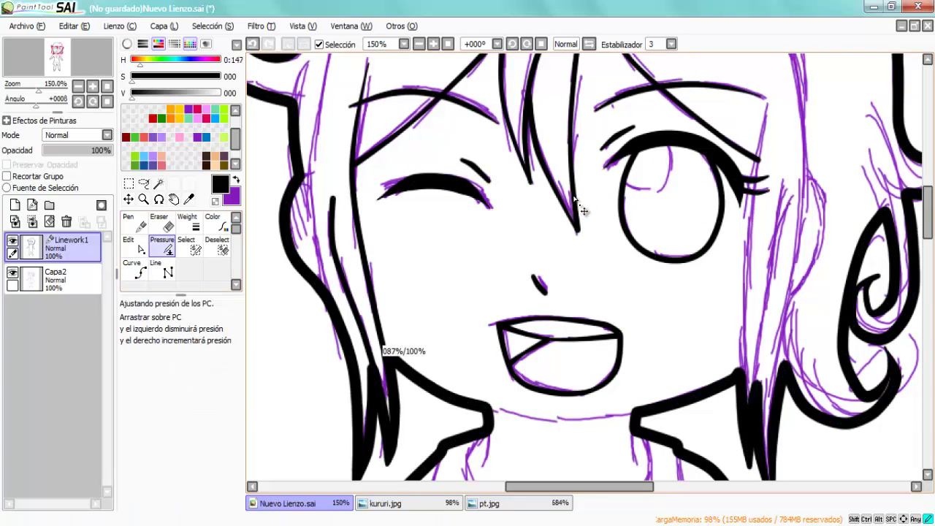
key("ctrl")
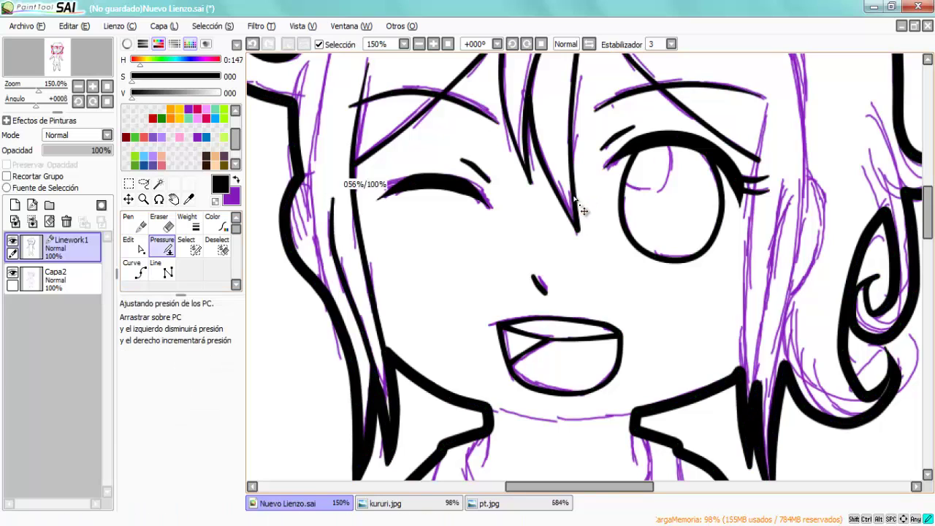
Step: Draw a long curved hair line from above the winking eye's brow down to the side lock and taper its ends
key("c")
scroll(583, 211, "down", 2)
scroll(584, 208, "up", 4)
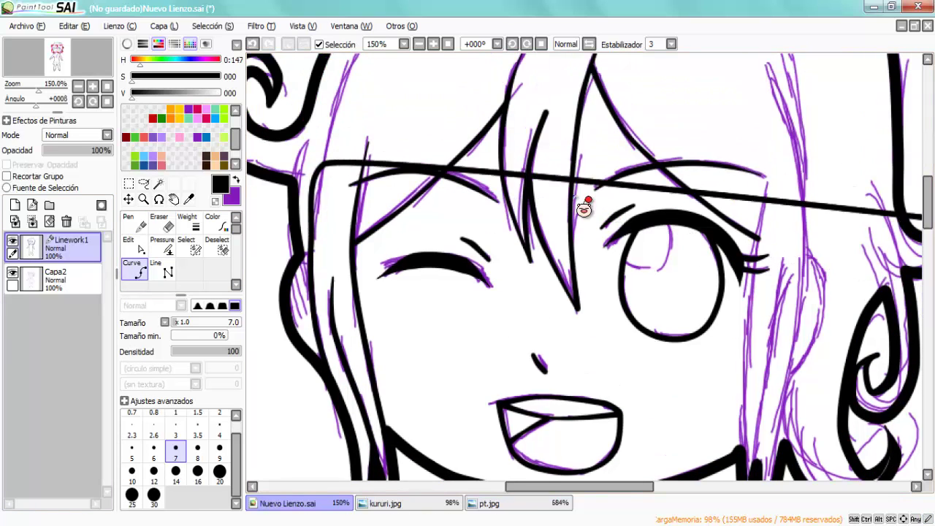
scroll(583, 209, "up", 2)
key("p")
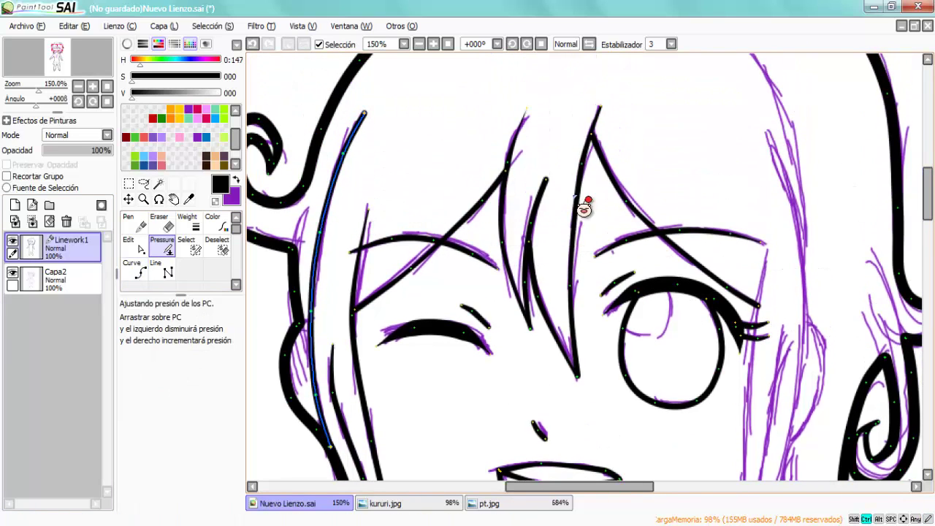
key("ctrl")
Step: Add short size 7 lines at the hair outline below the curl on the winking-eye side and taper their ends
key("c")
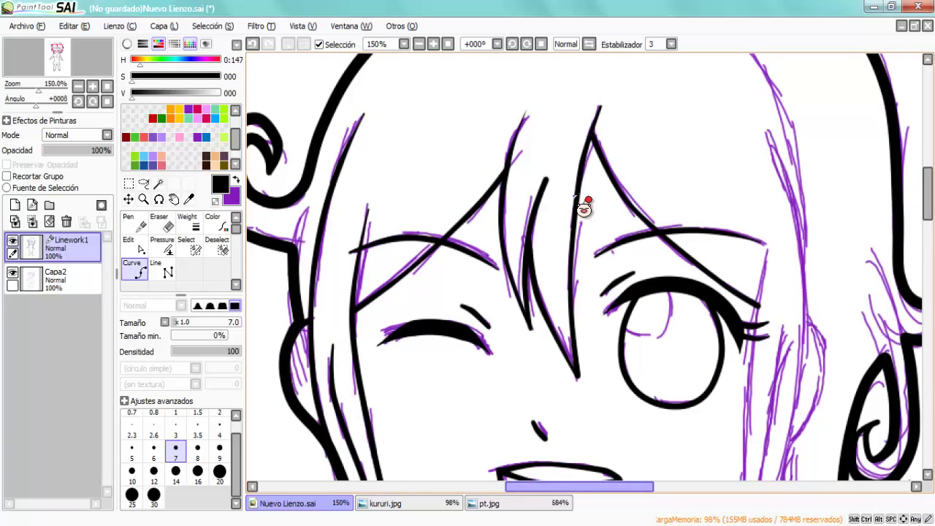
scroll(585, 208, "left", 2)
key("p")
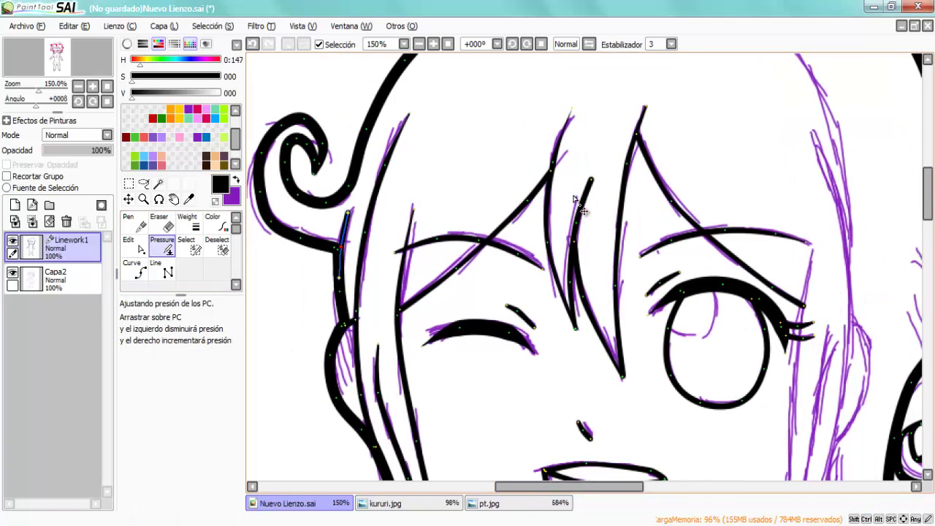
Step: Draw the three long side-lock lines beside the open eye with size 7 curves and taper their ends with the Pressure tool
scroll(584, 208, "right", 10)
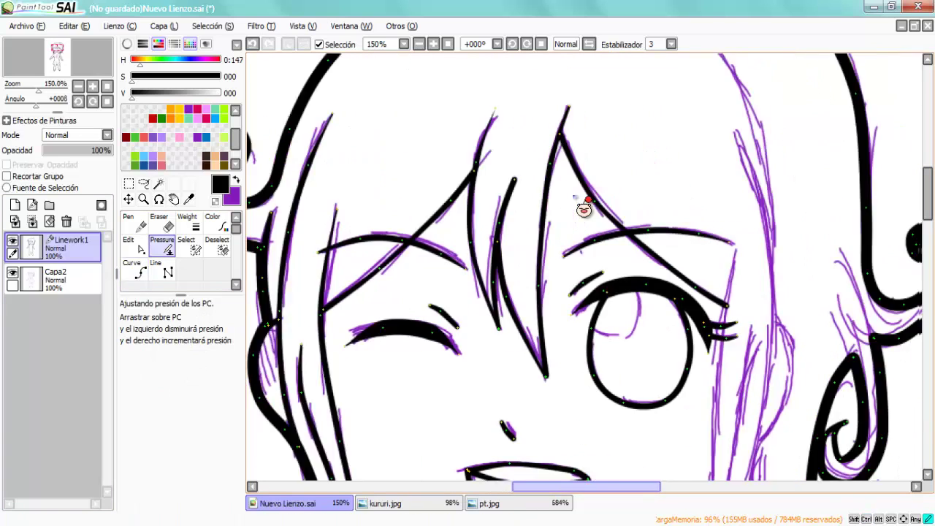
key("c")
scroll(574, 199, "down", 6)
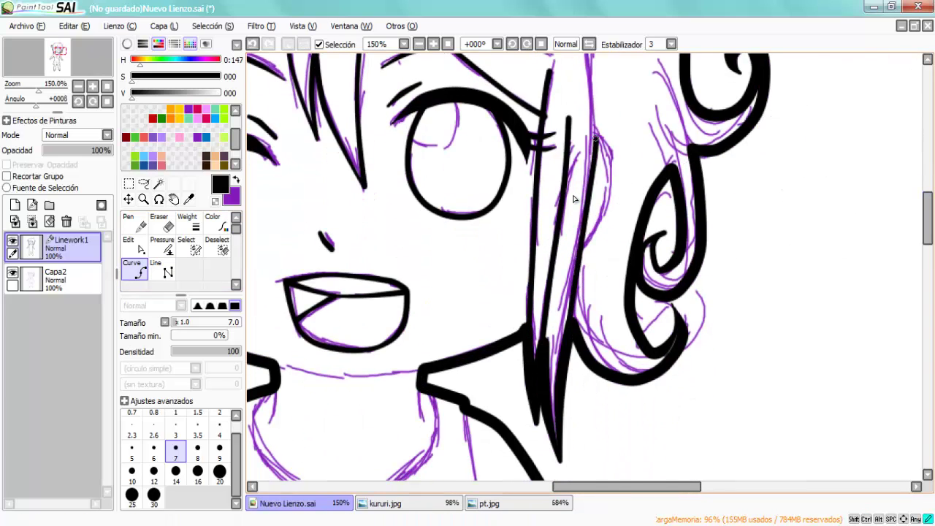
scroll(574, 199, "up", 6)
key("p")
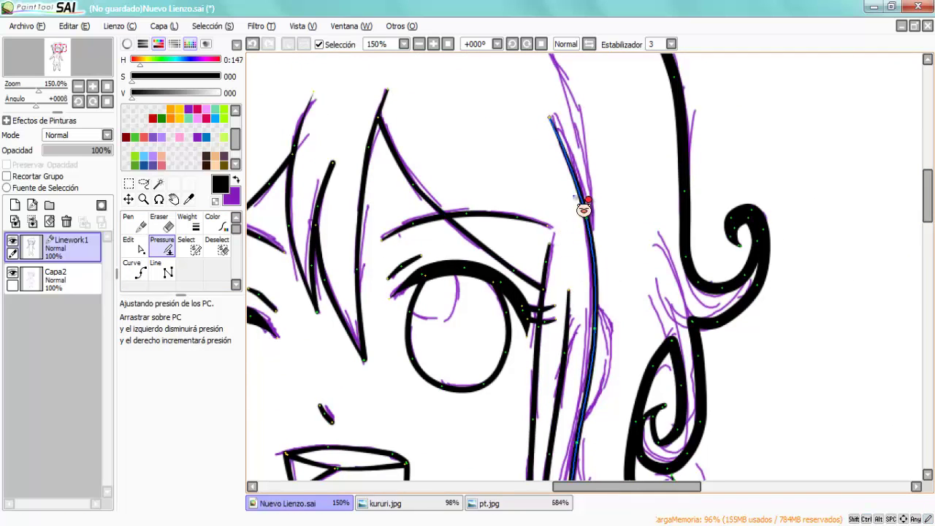
scroll(583, 209, "down", 4)
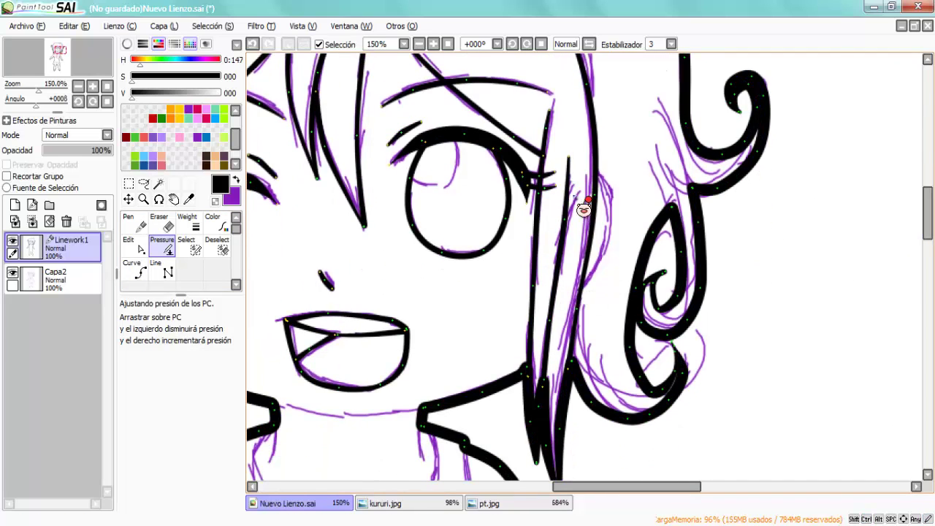
Step: Draw the rounded bulge behind the open-eye side lock and tapered strand lines at the ponytail's lower curls
key("c")
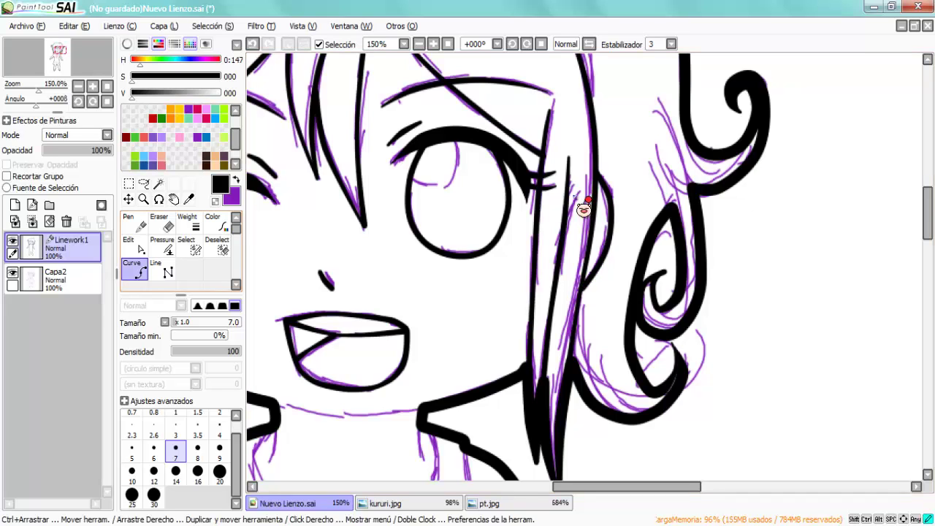
key("Return")
key("p")
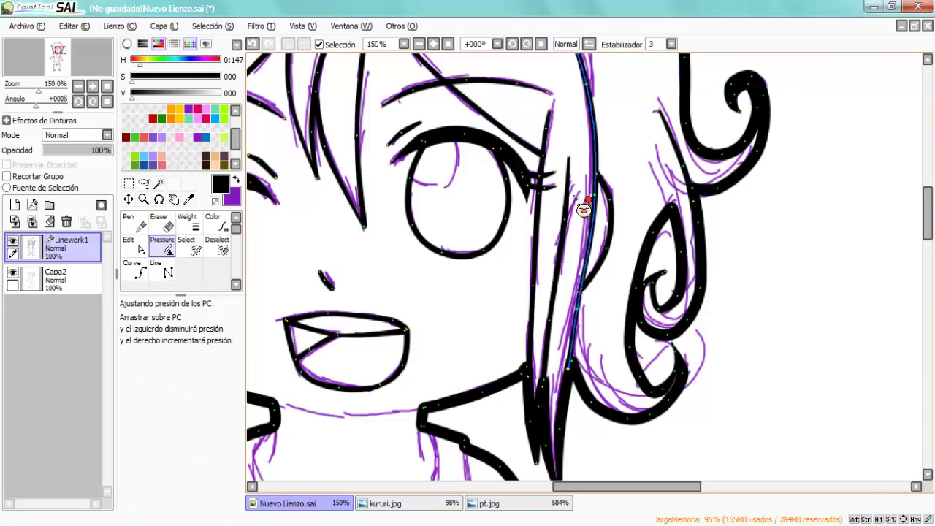
key("c")
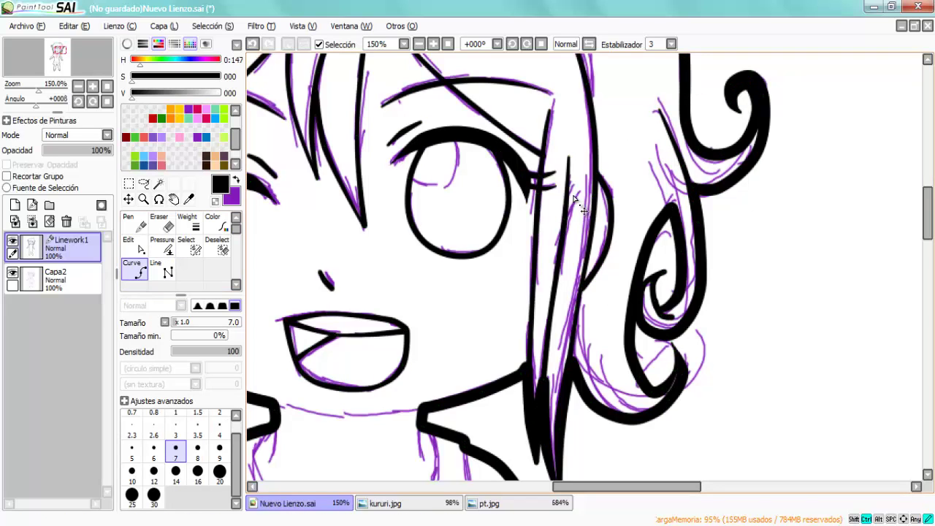
key("p")
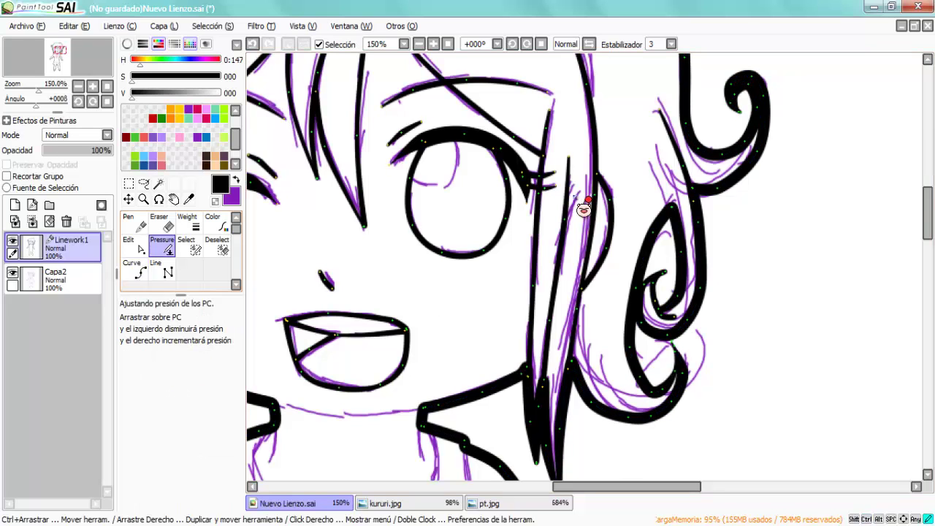
Step: Draw the small arched band at the ponytail's base with an inner detail line and adjust their thickness with the Pressure tool
key("c")
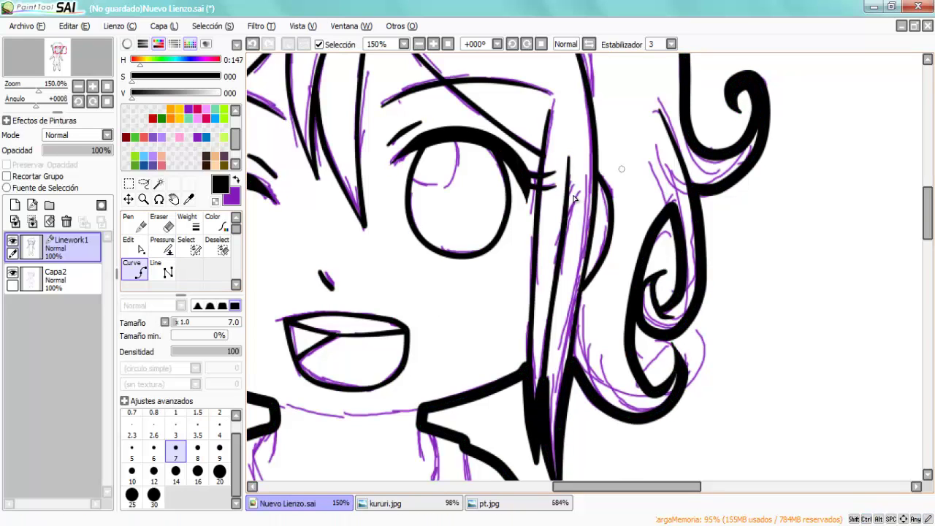
scroll(584, 204, "up", 5)
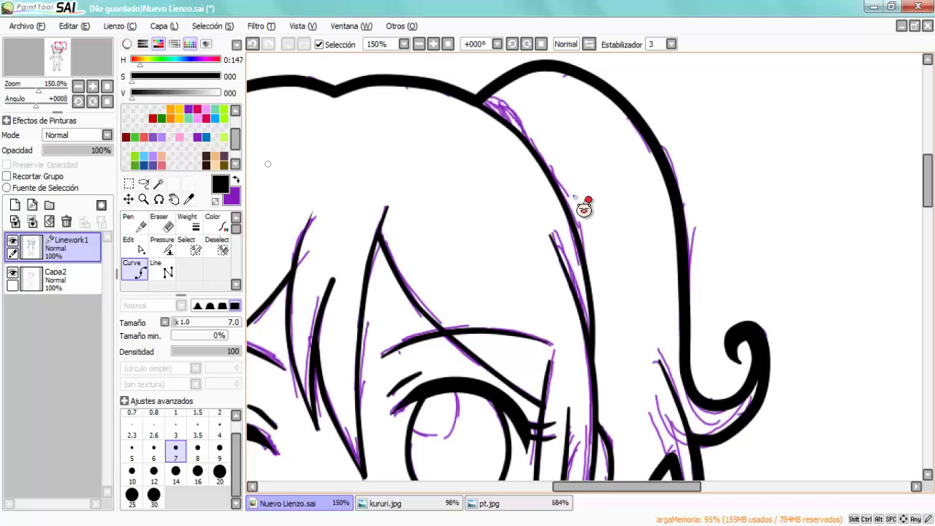
key("p")
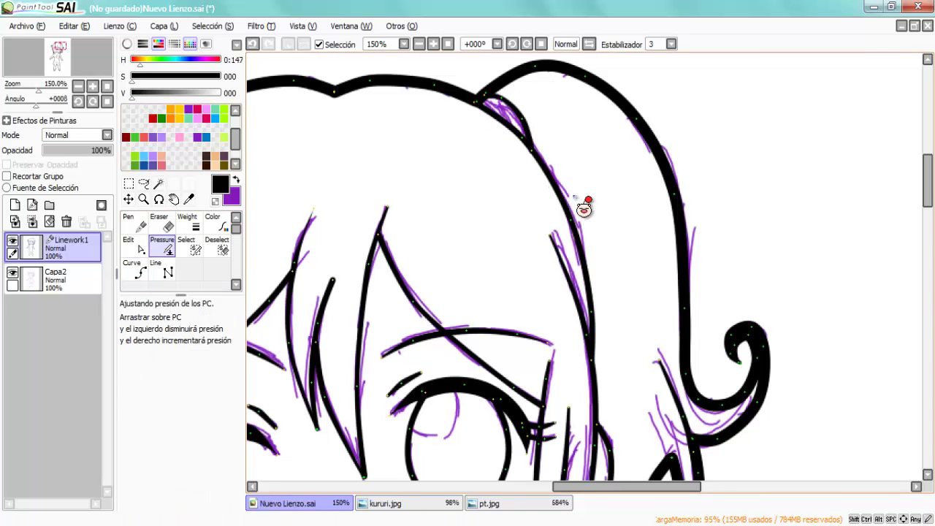
key("c")
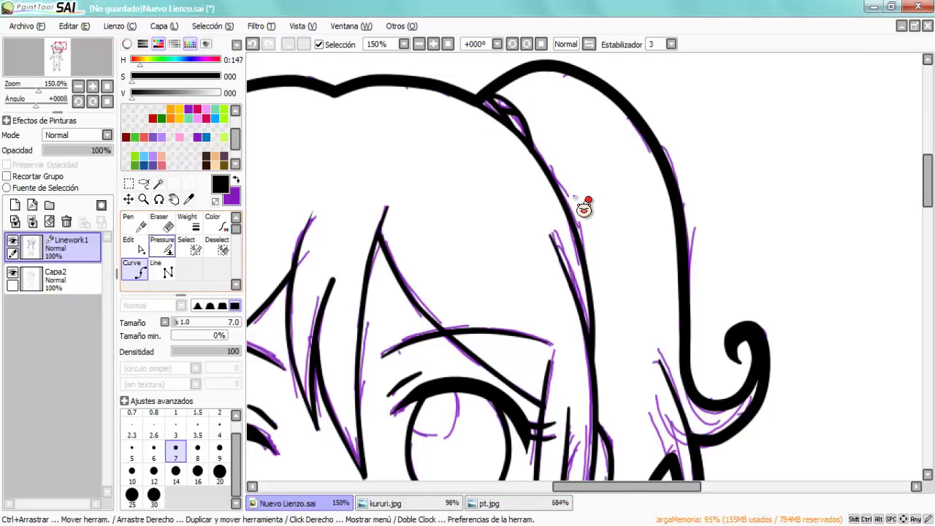
key("p")
scroll(585, 211, "down", 7)
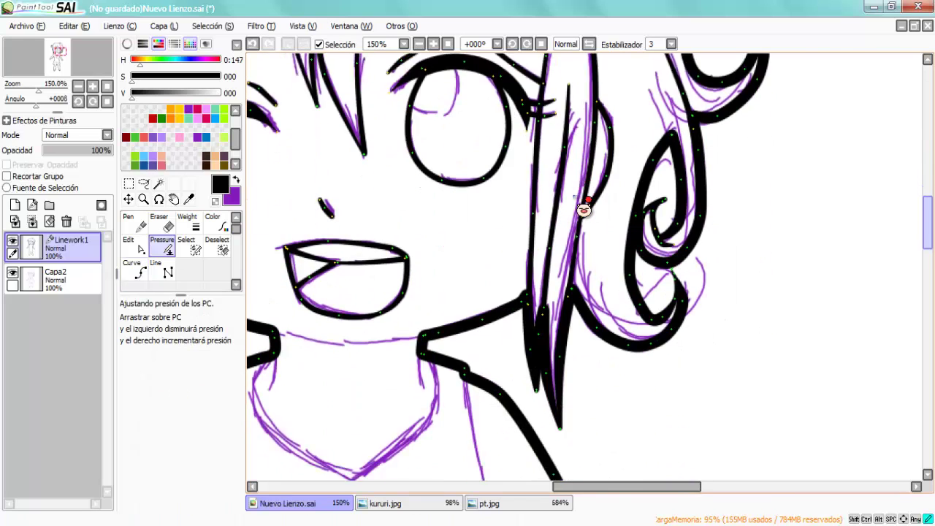
Step: Close the chin between the neck lines with a size 7 curve, then add the two short neck lines and taper their ends
key("c")
left_click(481, 298)
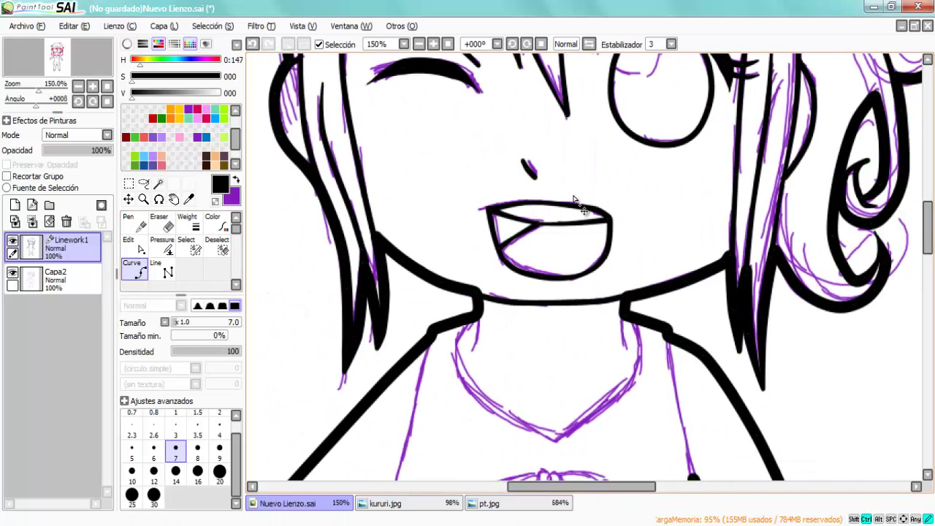
key("ctrl")
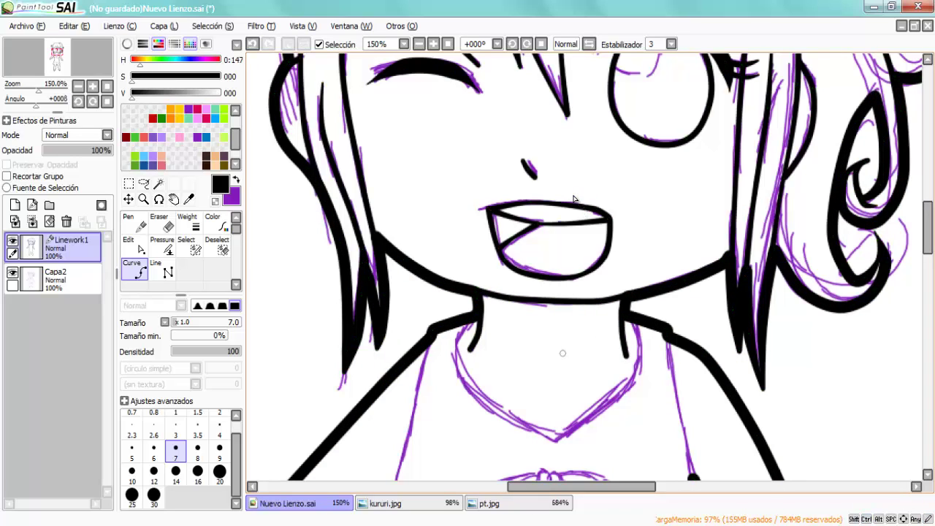
key("p")
Step: Draw the V-shaped neckline of the dress and the two seams running from the shoulders to the underarms with size 7 curves
key("c")
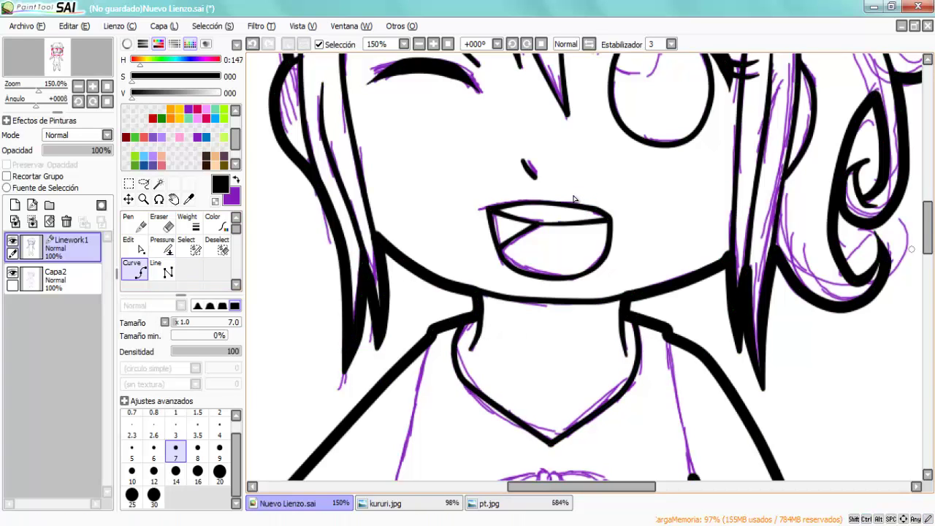
scroll(573, 198, "down", 5)
key("p")
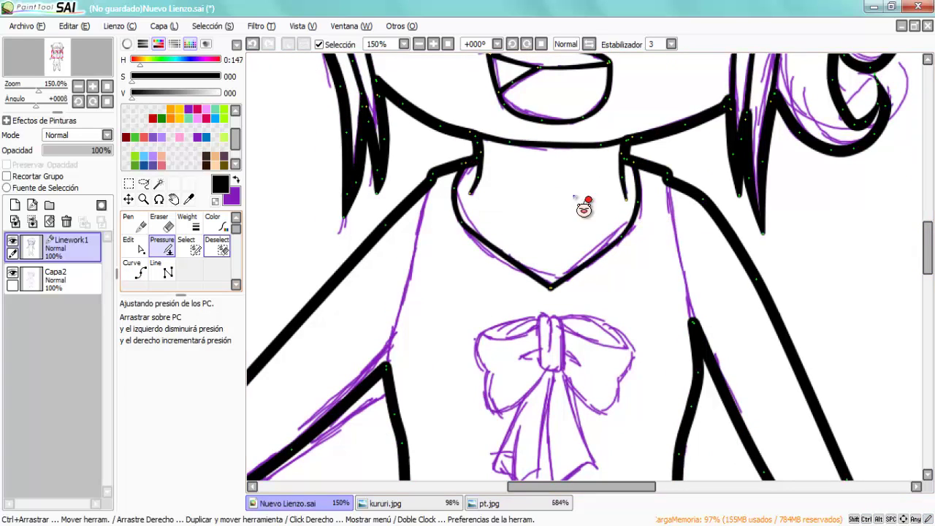
key("c")
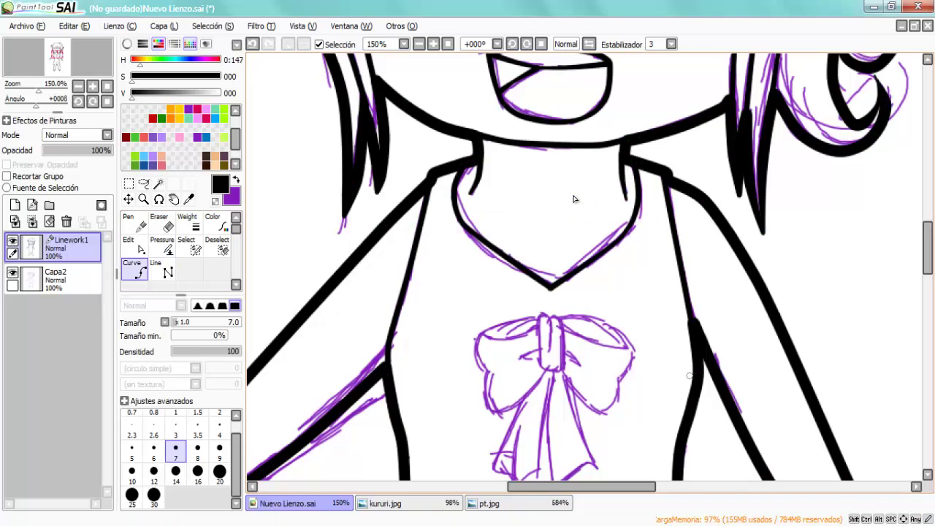
Step: Complete the skirt hem across the legs and draw three pairs of converging pleat lines above it with size 7 curves
scroll(574, 198, "down", 15)
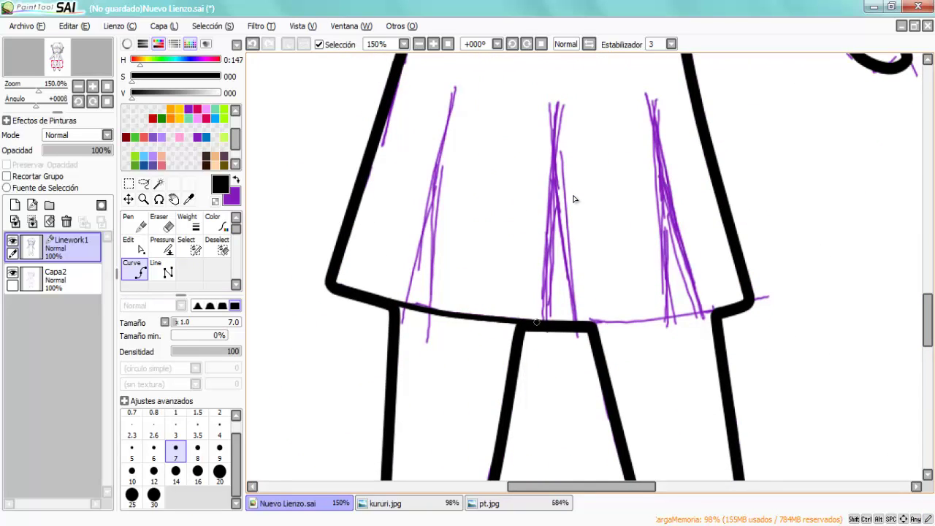
key("ctrl+plus")
scroll(573, 198, "up", 3)
left_click(420, 94)
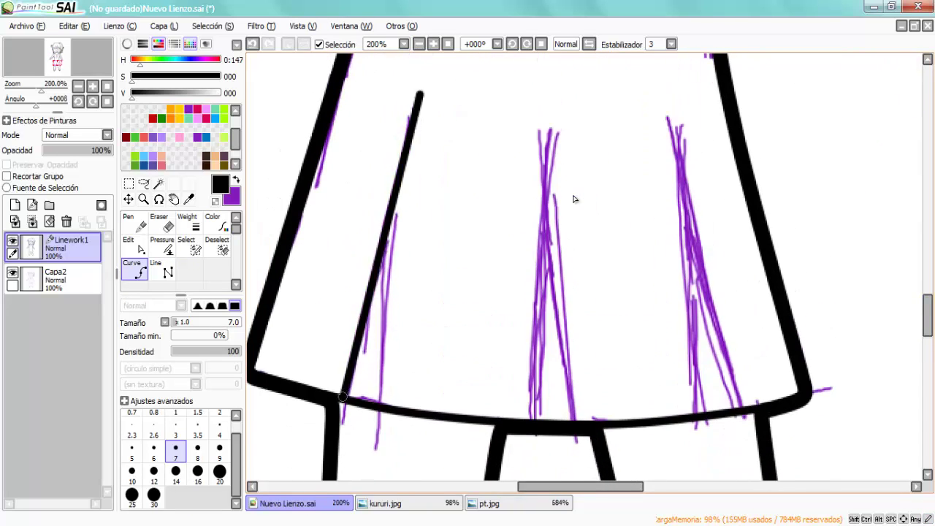
left_click(410, 149)
double_click(378, 416)
left_click(515, 421)
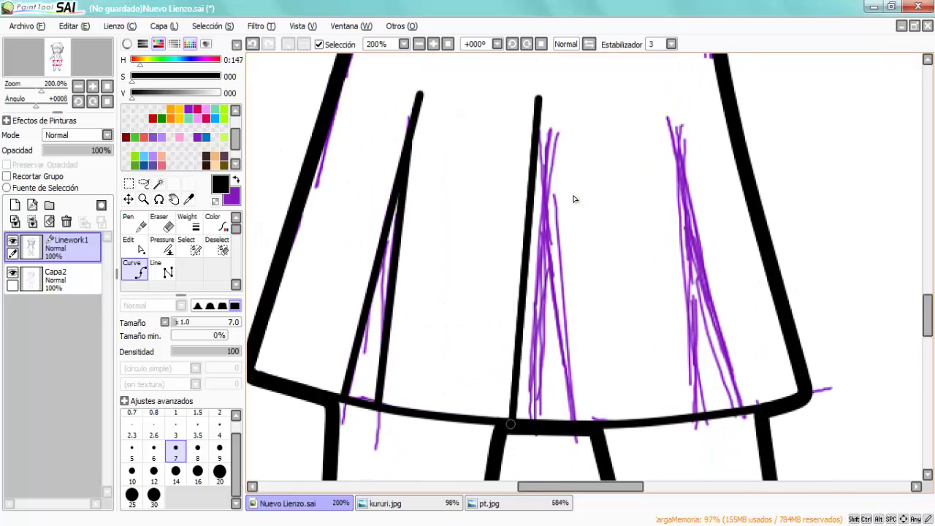
left_click(539, 97)
left_click(570, 427)
key("ctrl")
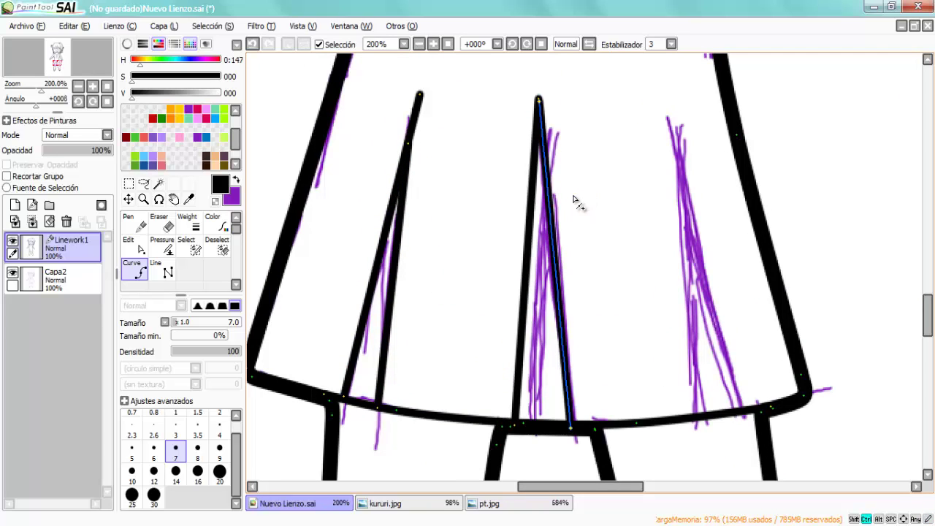
left_click(664, 99)
double_click(702, 414)
Step: Taper the upper tips of the three skirt pleats to points with the Pressure tool
key("p")
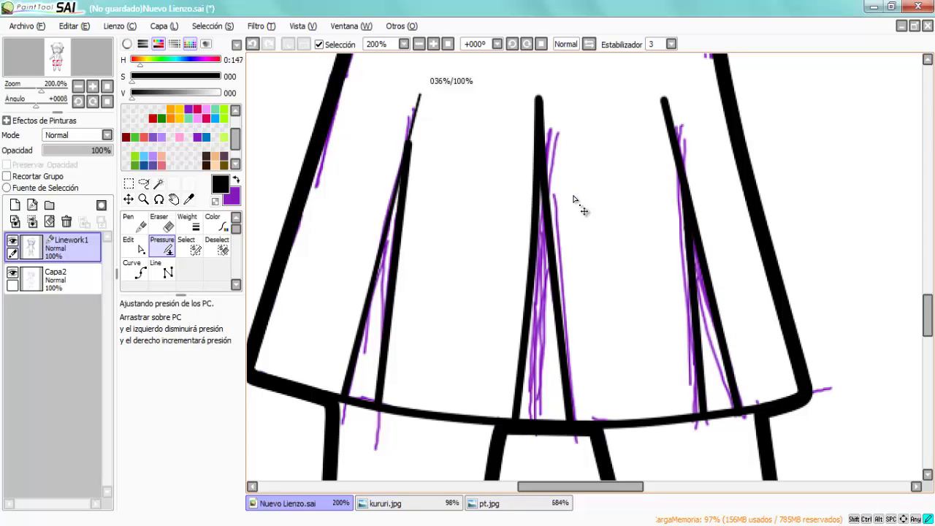
key("ctrl")
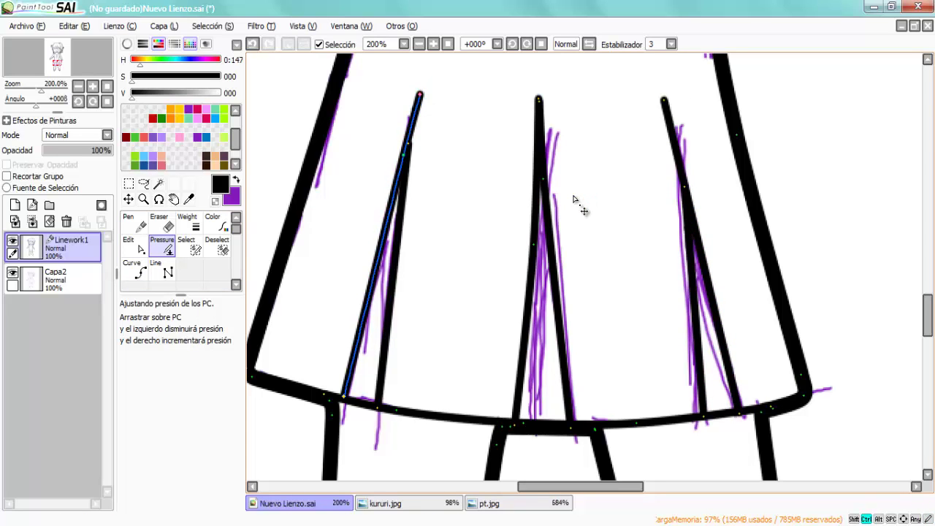
left_click_drag(574, 199, 585, 208)
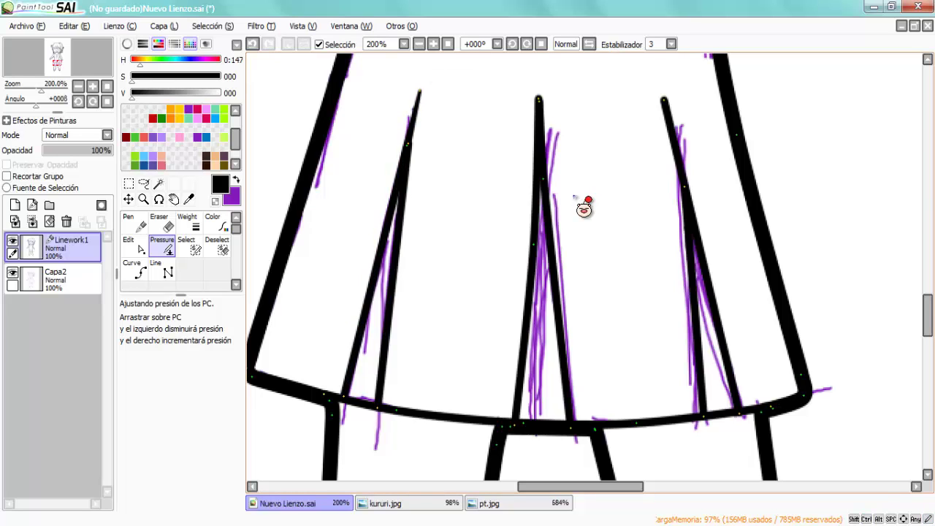
left_click(575, 198)
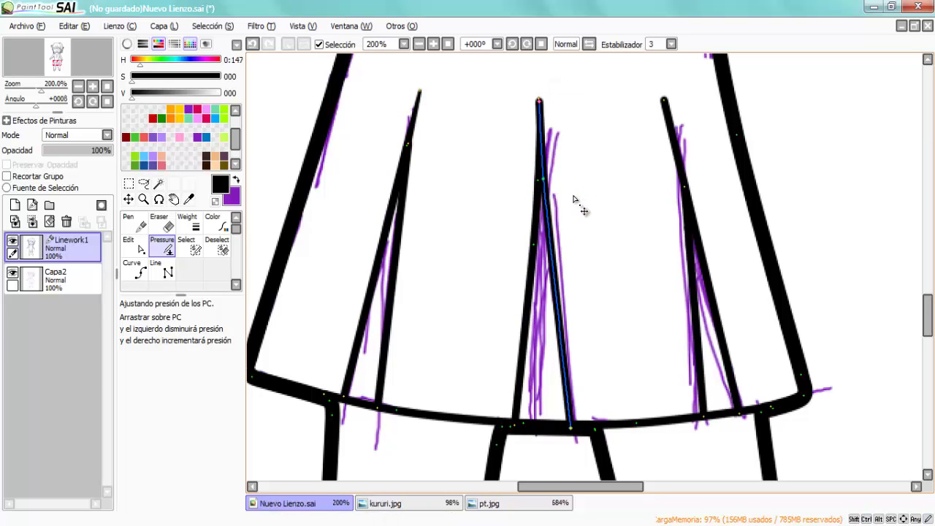
left_click_drag(574, 199, 584, 208)
left_click(580, 202)
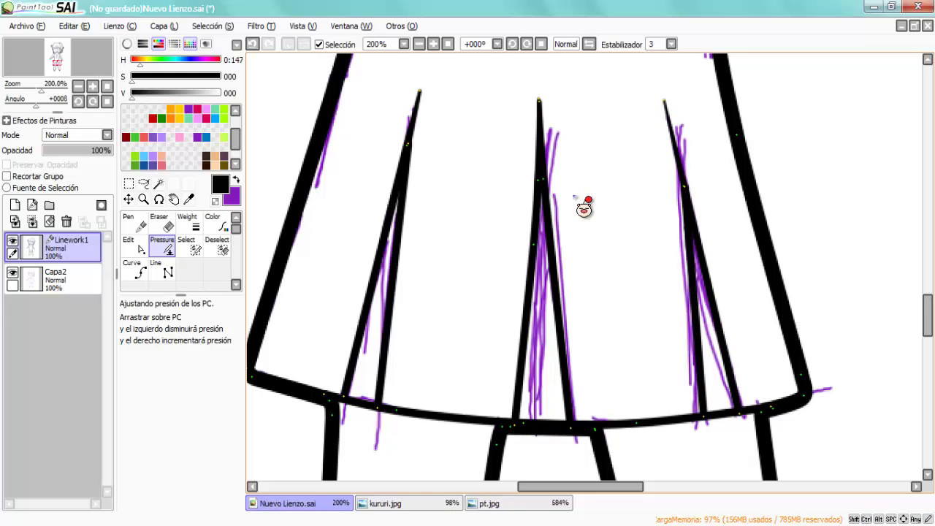
Step: Draw two parallel ankle strap lines across each foot with size 7 curves
scroll(585, 208, "down", 5)
scroll(585, 209, "up", 1)
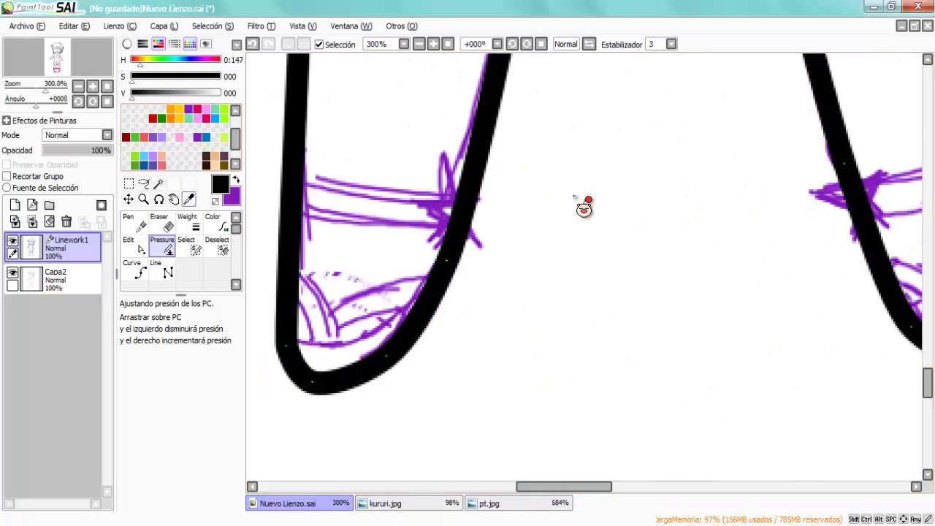
key("c")
left_click_drag(304, 184, 460, 195)
left_click_drag(303, 208, 453, 220)
left_click_drag(584, 208, 387, 208)
mouse_move(599, 184)
left_mouse_down()
mouse_move(709, 168)
mouse_move(763, 151)
left_mouse_up()
left_click_drag(617, 223, 767, 188)
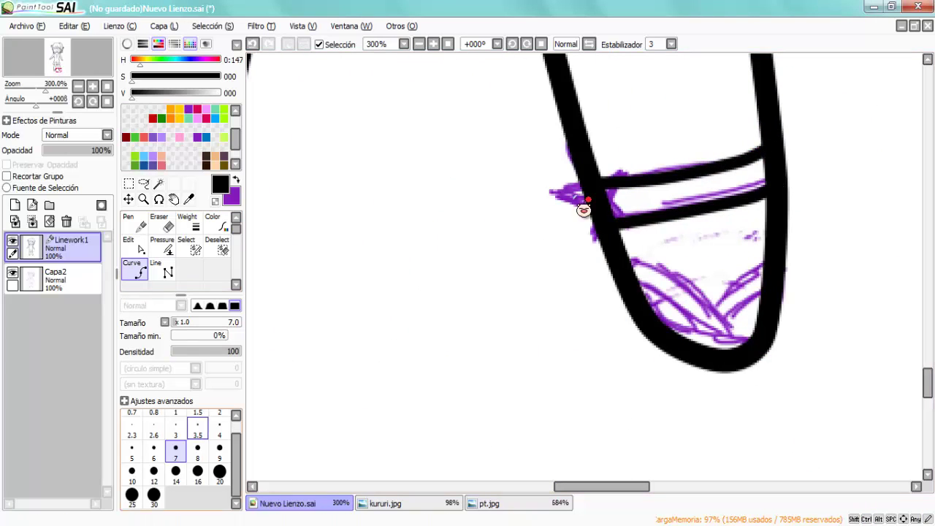
Step: Draw the sole line and curved crossing straps of the shoe on the open-eye side with size 5 curves
key("bracketleft")
key("bracketleft")
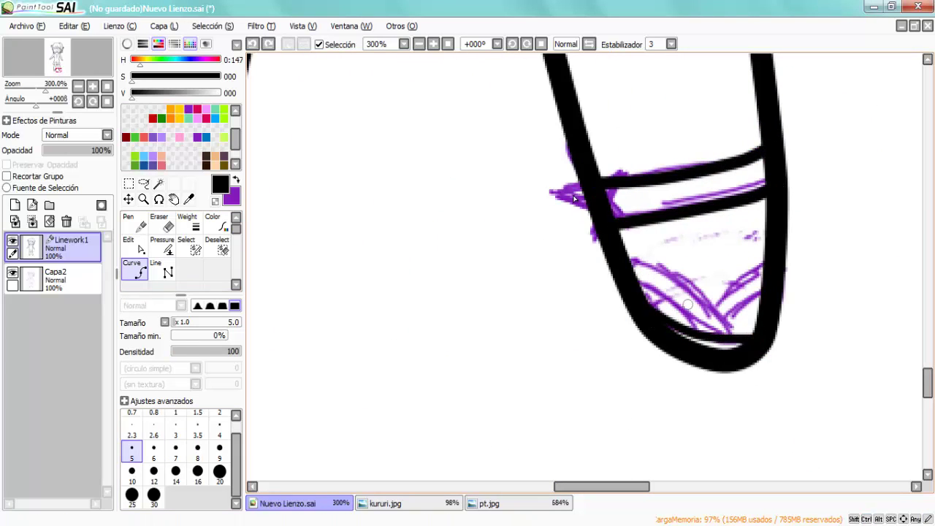
left_click_drag(636, 272, 705, 331)
key("ctrl")
key("Return")
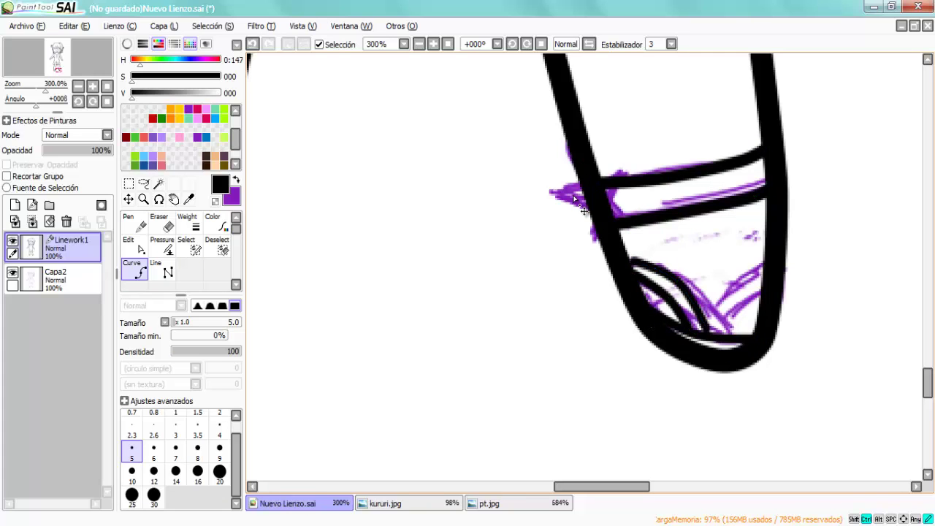
Step: Draw the matching sole line and crossing straps on the winking-eye side's shoe with size 5 curves
key("h")
key("ctrl+z")
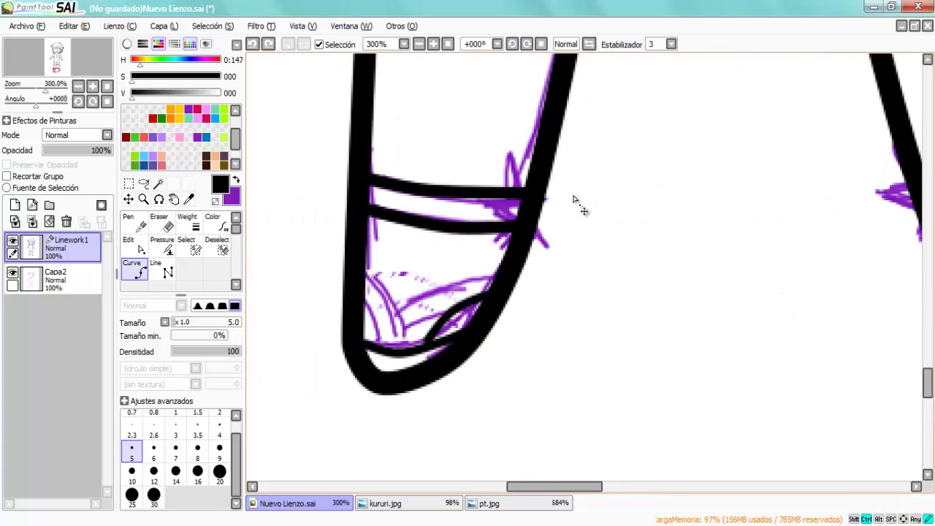
key("ctrl")
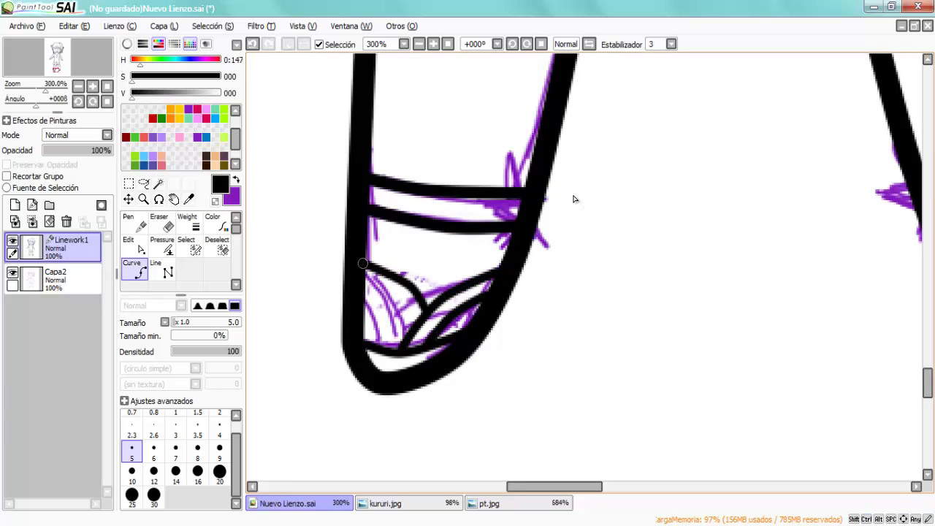
Step: Erase the leg and strap lines over the sketched star on each ankle with a size 27 eraser
key("e")
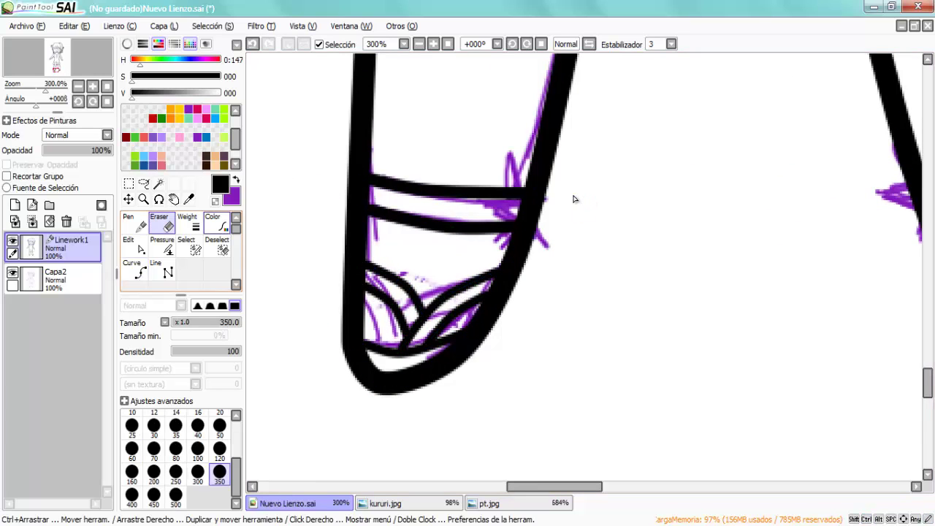
left_click_drag(541, 182, 511, 234)
scroll(574, 219, "right", 3)
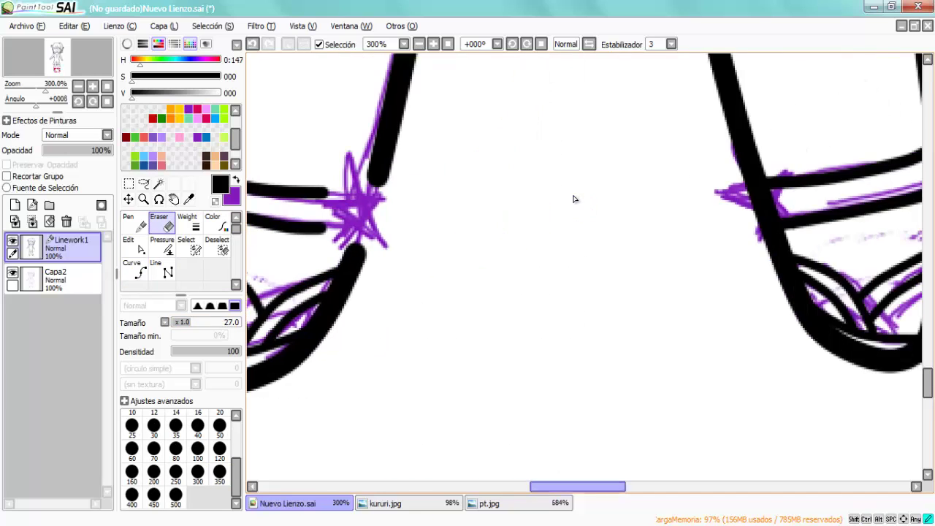
left_click_drag(730, 175, 767, 219)
Step: Draw a five-pointed star with size 3 straight lines on the winking-eye side's ankle and extend the strap and leg lines to it
key("l")
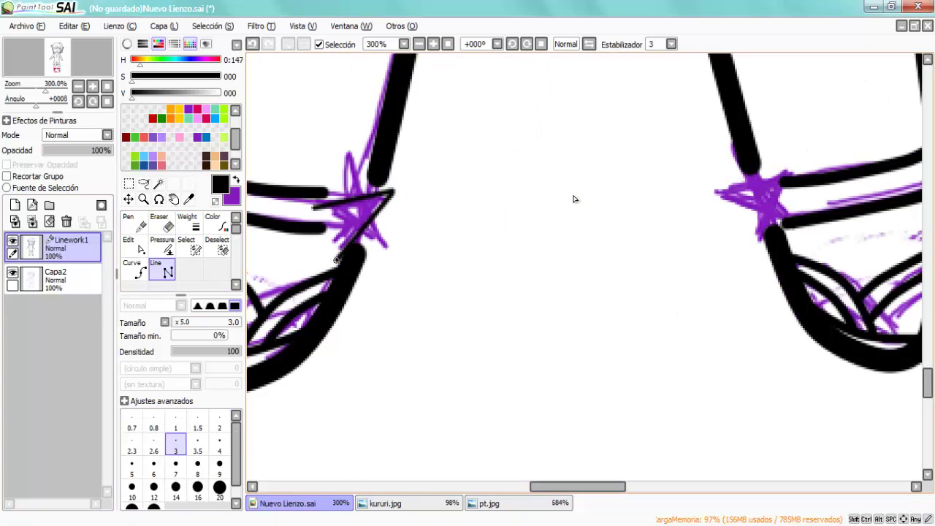
left_click(334, 260)
left_click(348, 146)
left_click(399, 258)
left_click(309, 211)
left_click(395, 190)
double_click(335, 260)
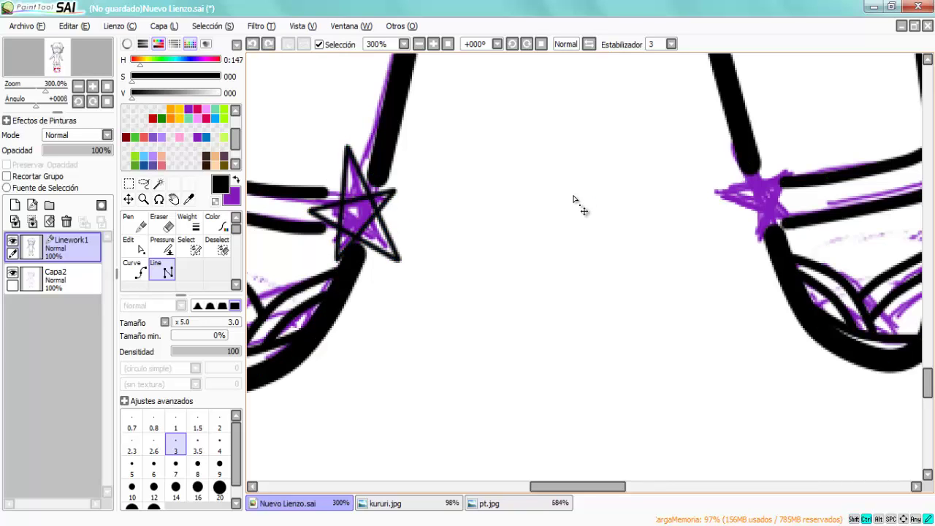
left_click_drag(326, 189, 366, 195)
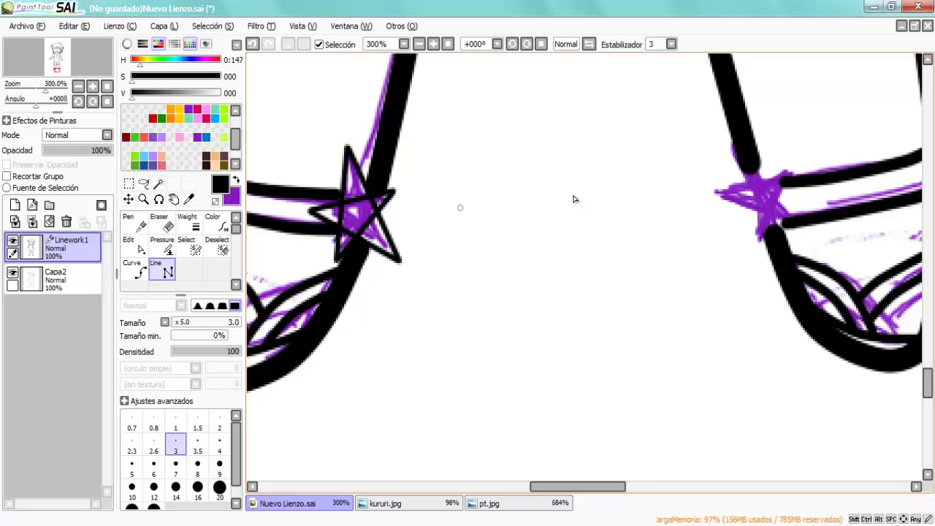
Step: Draw a matching five-pointed star on the open-eye side's ankle with size 3 straight lines and reconnect the leg line
left_click(760, 247)
left_click(713, 145)
left_click(779, 191)
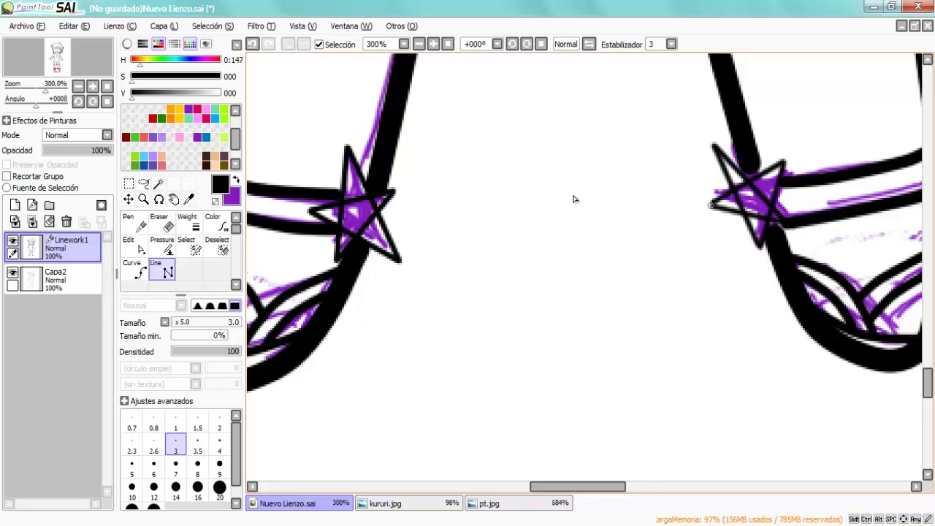
left_click(703, 205)
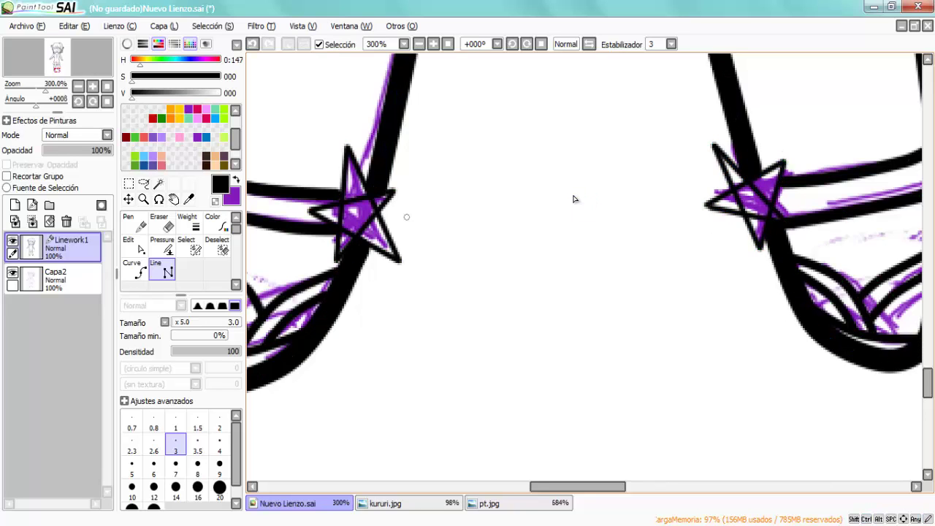
Step: Hide the Capa2 sketch layer, erase the crossing lines inside both ankle stars at size 1, and adjust the outlines with the Weight tool at 5
scroll(574, 199, "up", 1)
key("e")
scroll(585, 208, "up", 1)
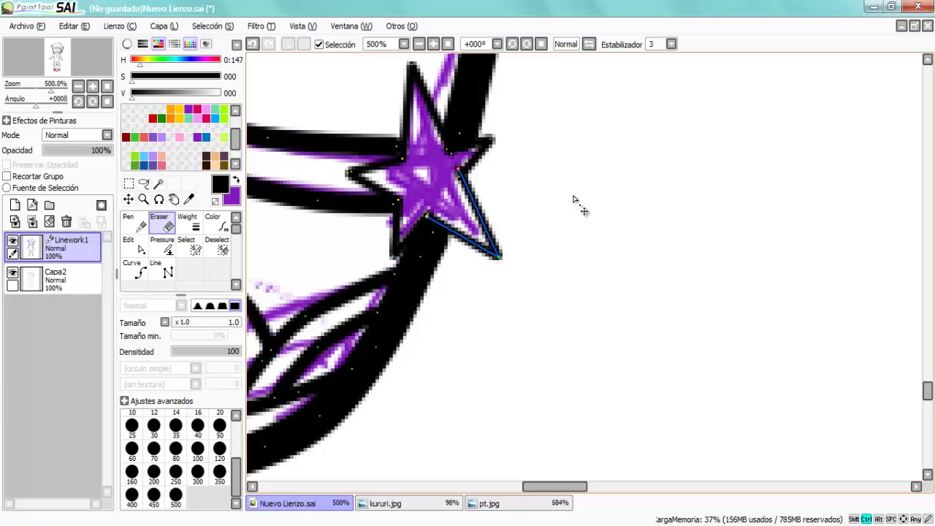
scroll(574, 199, "right", 3)
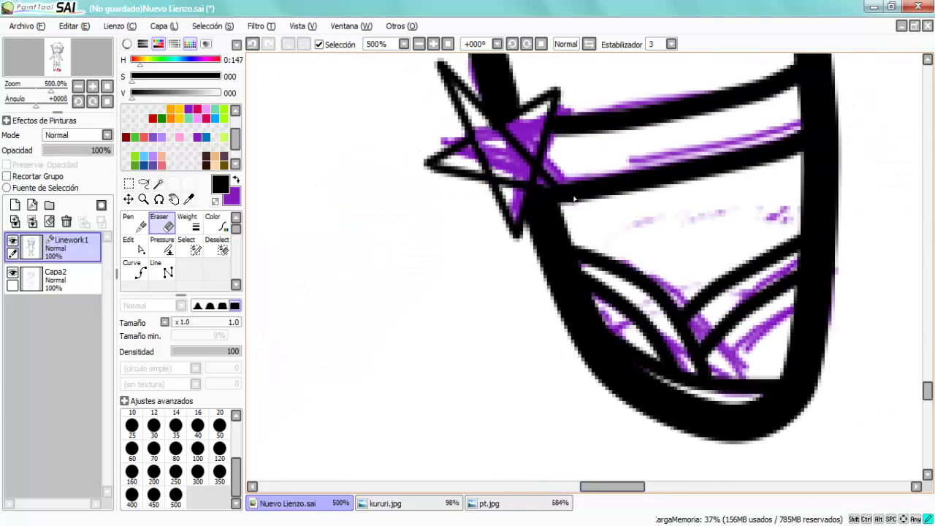
left_click(12, 272)
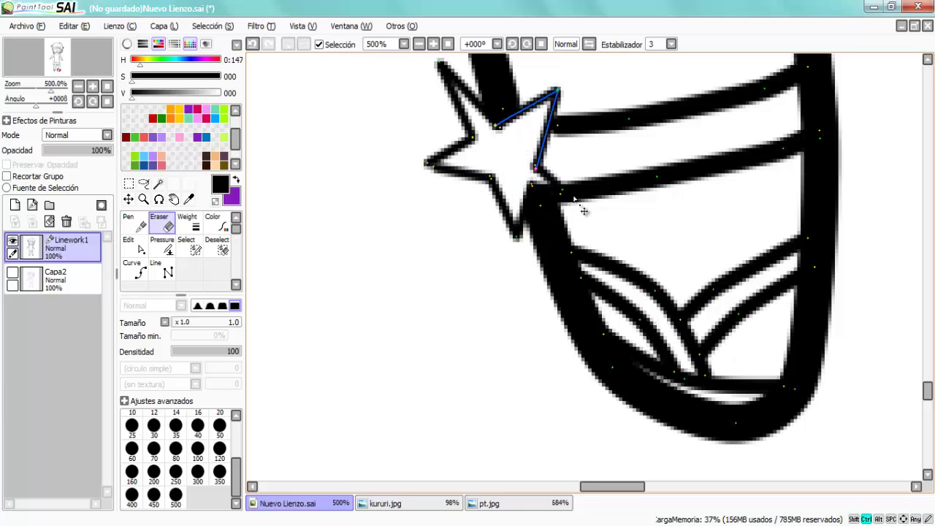
key("w")
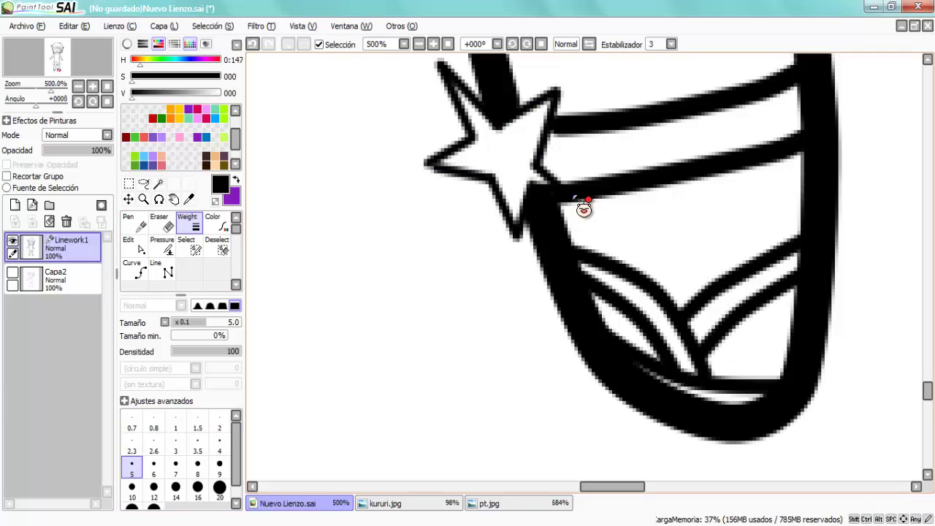
scroll(583, 208, "left", 3)
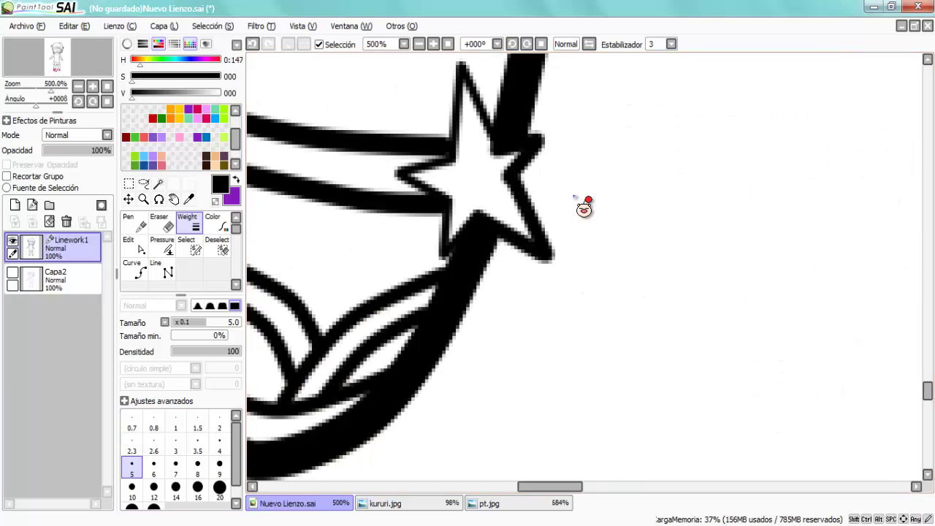
scroll(583, 208, "down", 8)
key("v")
left_click_drag(593, 207, 583, 211)
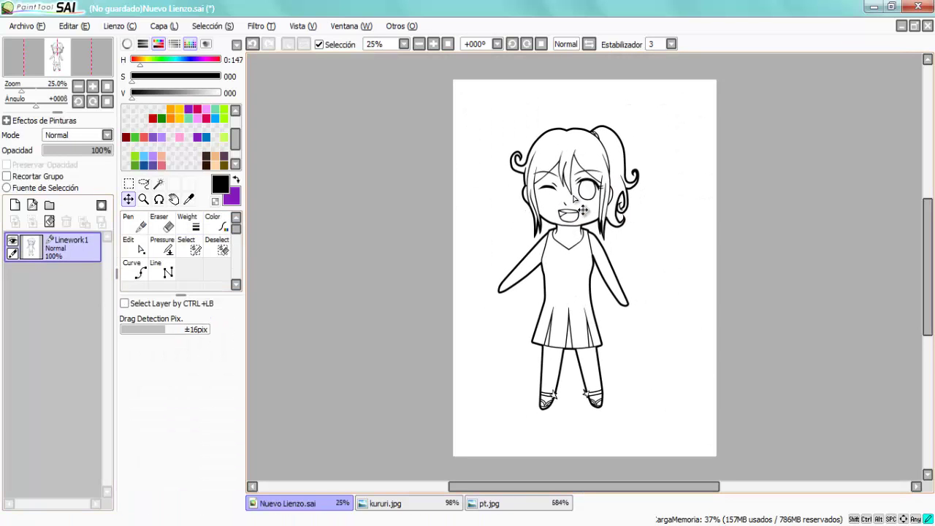
key("ctrl+z")
key("ctrl+z")
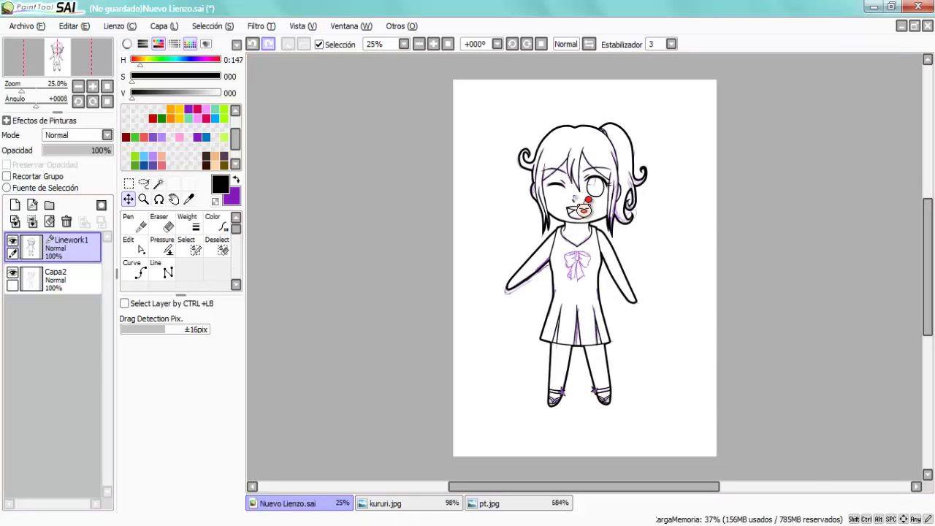
Step: Outline the bow's central knot over the sketch with size 7 curves and taper its inner fold line
key("ctrl+space")
left_click_drag(553, 250, 608, 285)
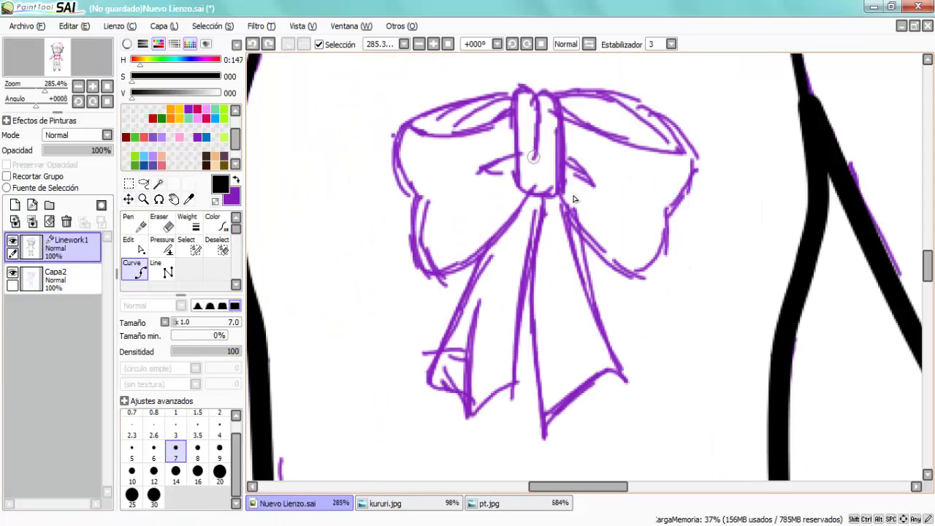
left_click_drag(534, 157, 521, 191)
left_click_drag(539, 110, 535, 150)
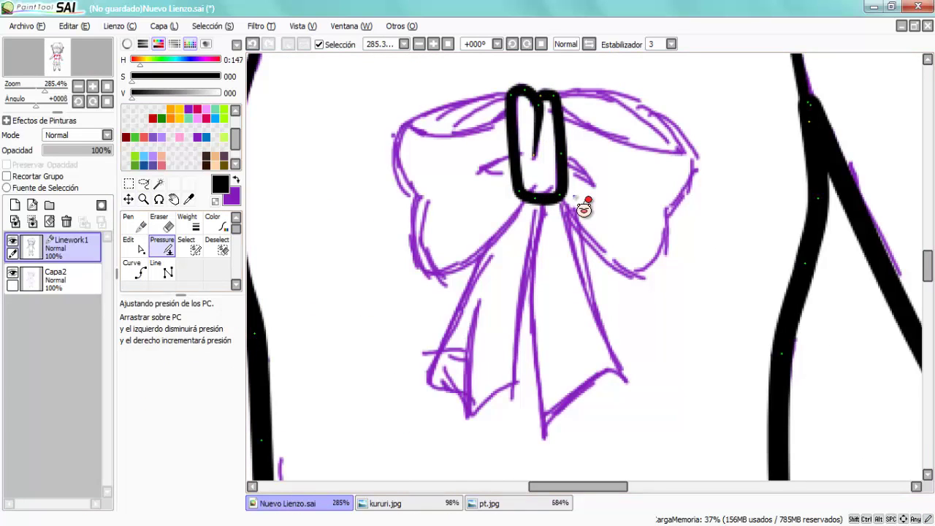
Step: Outline both loops of the bow with size 7 curves, starting and ending each loop at the knot
left_click(514, 89)
left_click(401, 128)
left_click(420, 199)
left_click(432, 276)
double_click(528, 200)
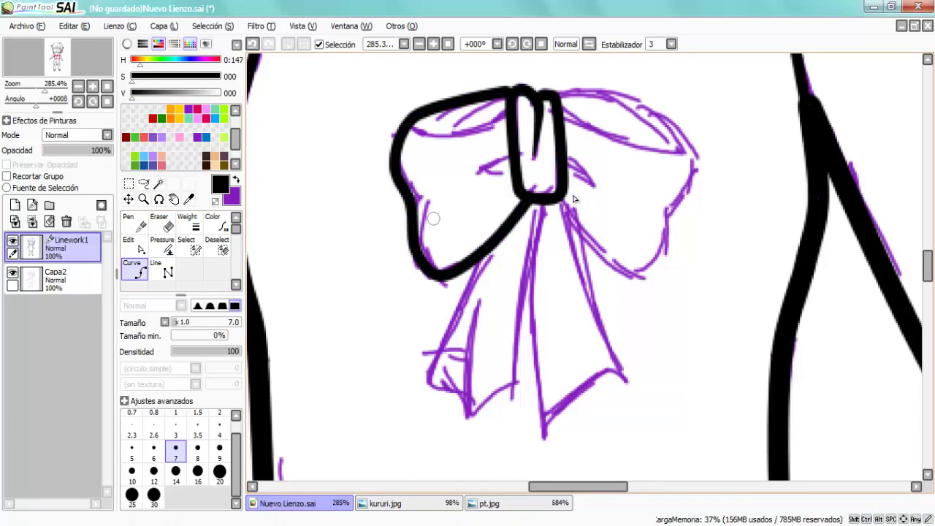
left_click(557, 91)
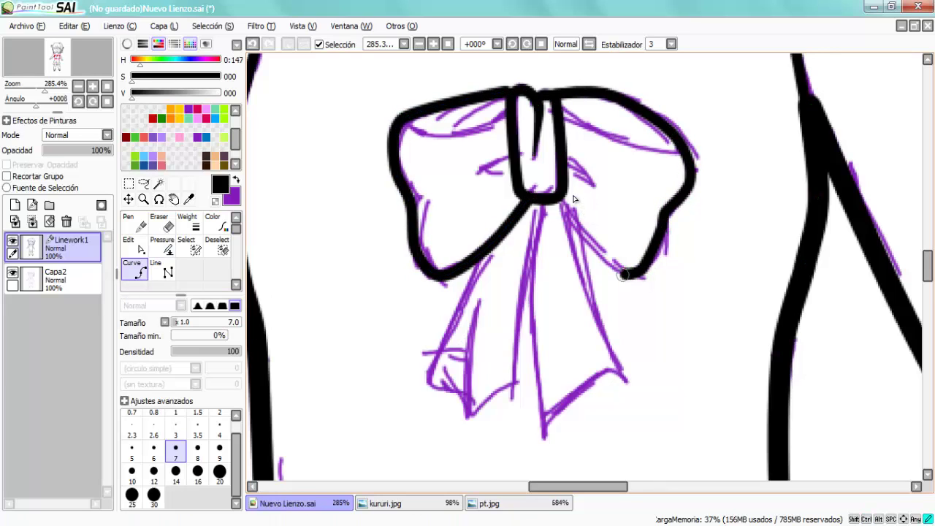
double_click(573, 199)
Step: Draw the fold lines inside both bow loops and the short creases beside the knot, tapering their ends with the Pressure tool
key("ctrl")
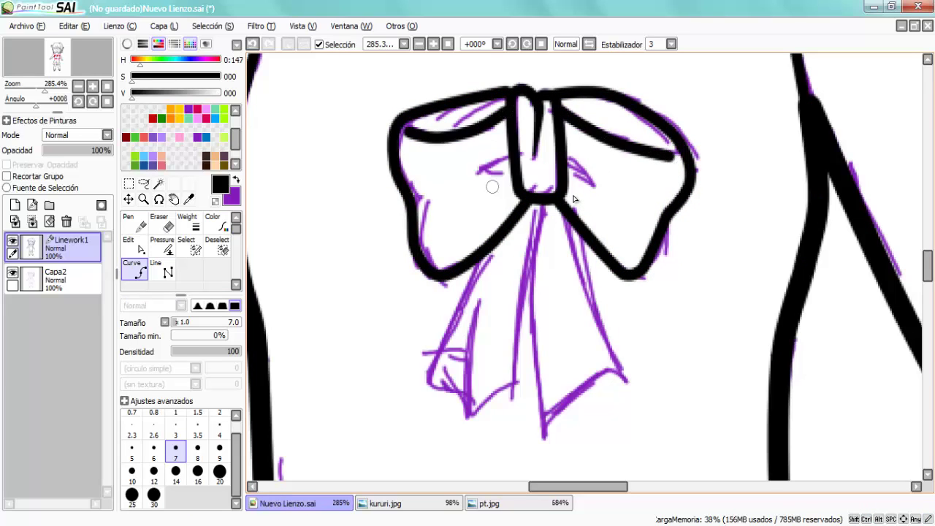
key("p")
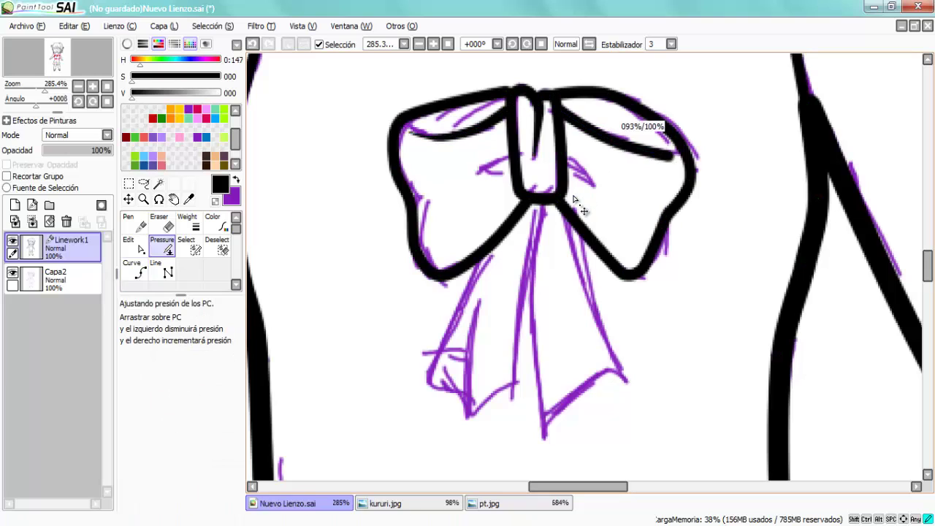
key("c")
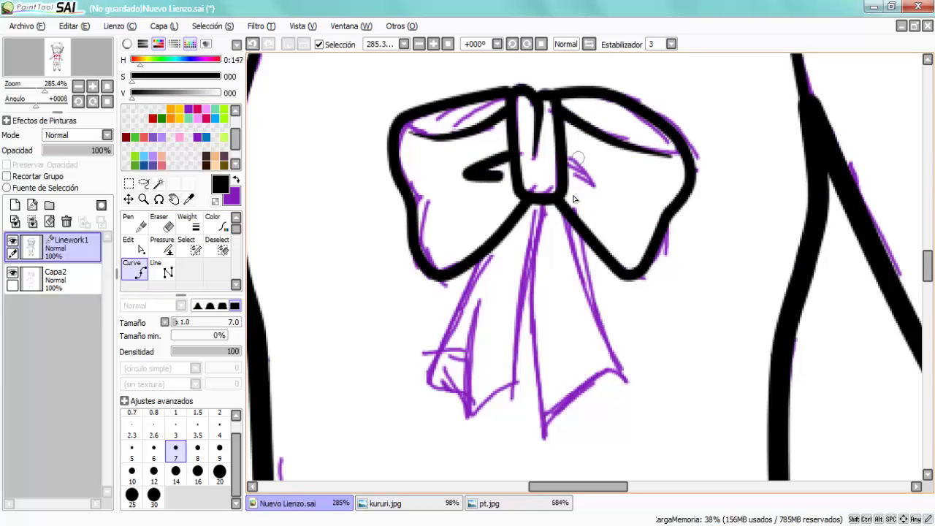
key("p")
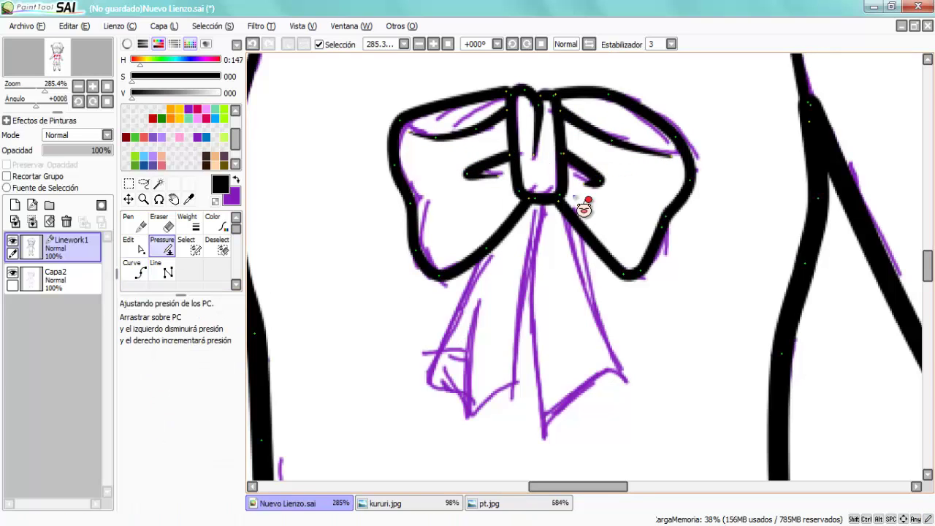
Step: Outline the two hanging ribbon tails below the knot with size 7 curves, following the sketched pointed ends
key("c")
left_click(544, 206)
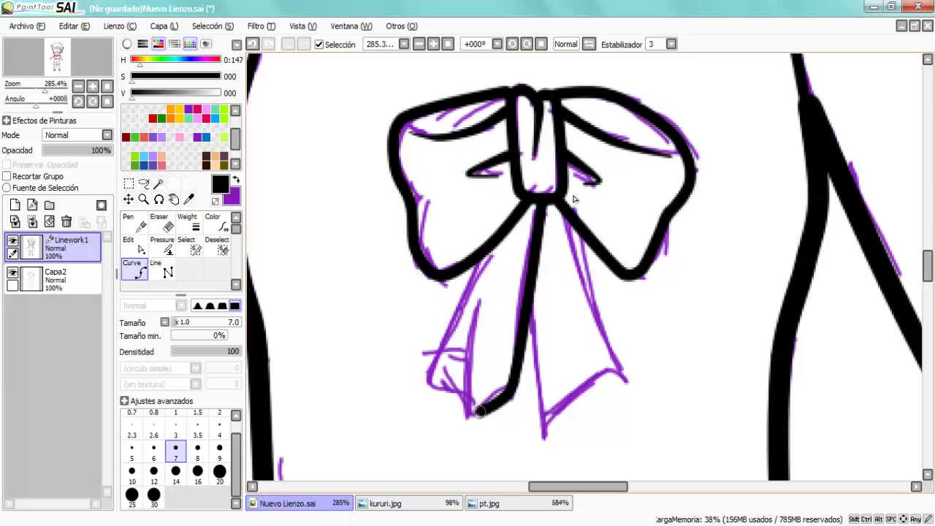
left_click(511, 391)
left_click(457, 437)
left_click(488, 288)
left_click(544, 438)
left_click(625, 377)
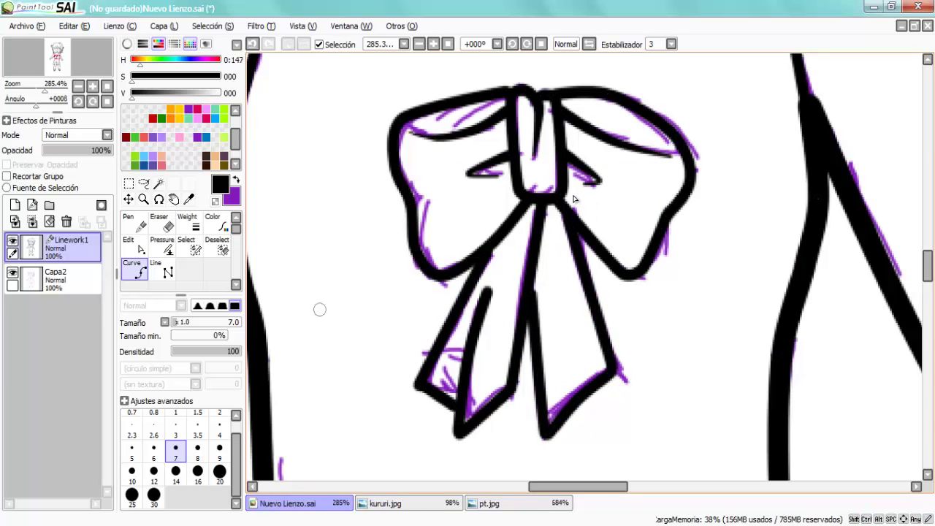
Step: Add a short fold line below the knot inside the ribbon tail and taper the tails' inner lines with the Pressure tool
left_click(544, 206)
left_click(563, 314)
key("p")
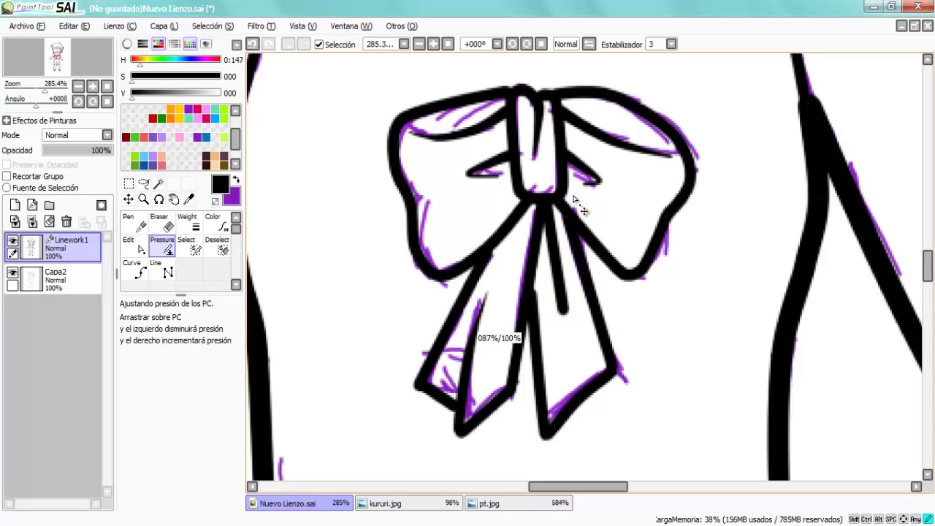
left_click_drag(563, 295, 545, 295)
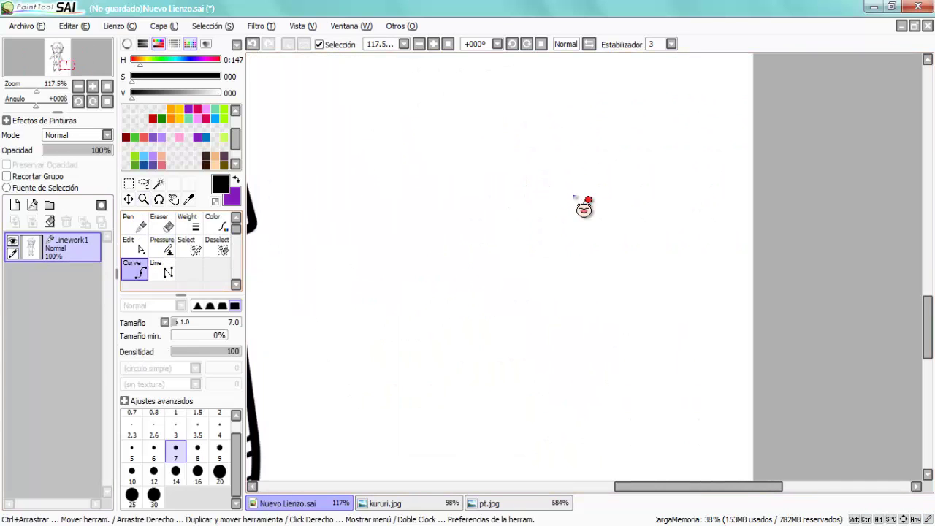
Step: Handwrite "Happy Birthday" with the recipient's name and the date beside and below the girl's legs, using the pen at size 10
mouse_move(343, 106)
left_mouse_down()
mouse_move(315, 271)
mouse_move(439, 343)
mouse_move(694, 212)
left_mouse_up()
scroll(574, 199, "down", 5)
mouse_move(346, 144)
left_mouse_down()
mouse_move(709, 219)
mouse_move(736, 292)
left_mouse_up()
scroll(553, 312, "down", 5)
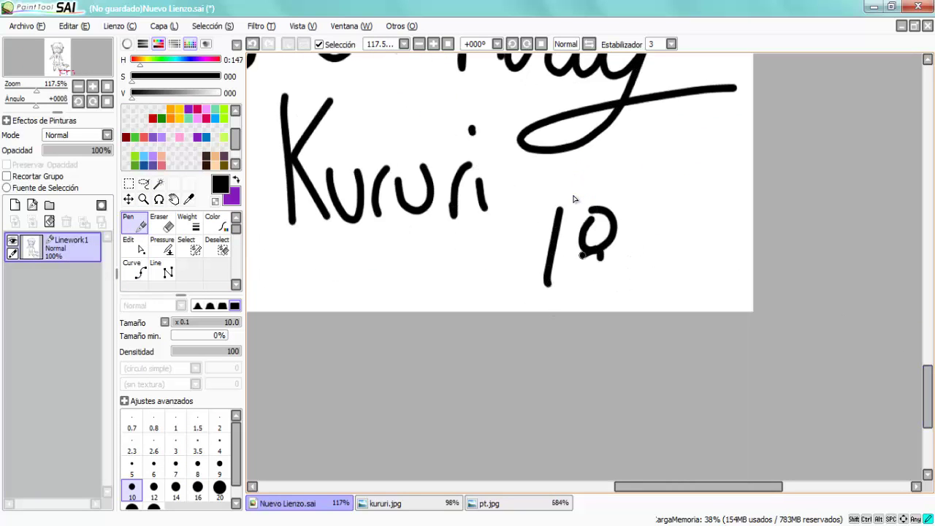
left_click_drag(582, 255, 594, 252)
left_click_drag(650, 206, 615, 301)
left_click_drag(678, 216, 657, 291)
left_click_drag(690, 228, 683, 276)
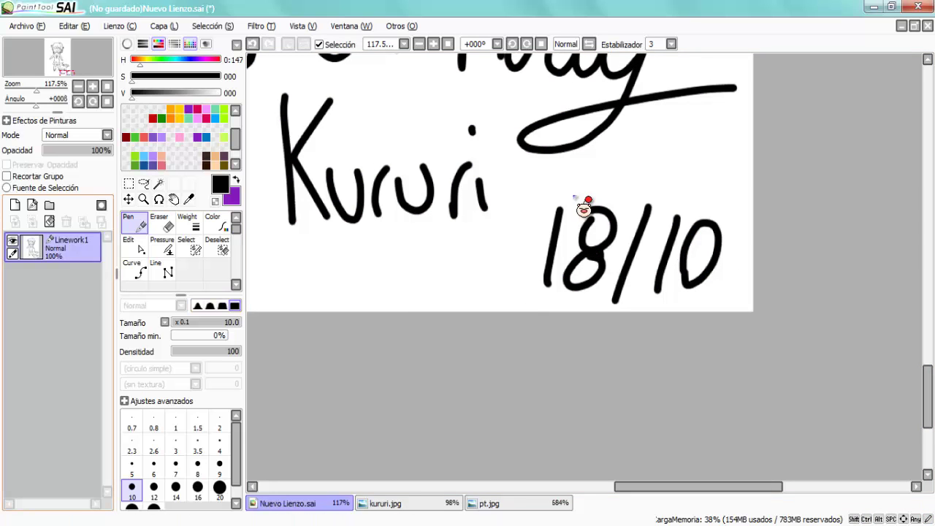
Step: Add a new layer below Linework1 and select the inside of the open eye with the Magic Wand
key("ctrl+shift+n")
key("ctrl+space")
scroll(574, 198, "up", 10)
scroll(575, 196, "left", 5)
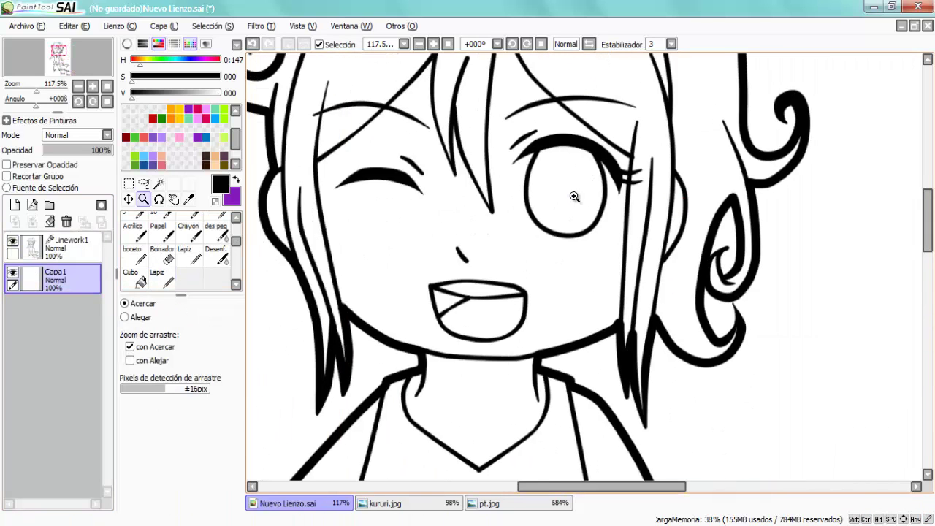
left_click(575, 197)
key("w")
Step: Sample the purple from the pt.jpg palette, fill the selected iris with it on the new layer, and clear the selection
key("ctrl+Tab")
scroll(585, 206, "left", 10)
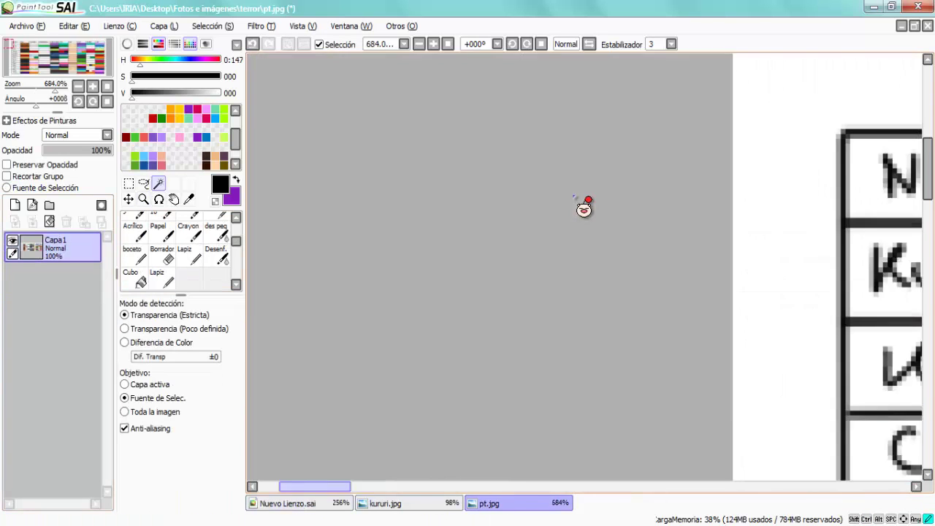
scroll(585, 206, "right", 15)
left_click(574, 200, "alt")
key("ctrl+Tab")
key("f")
left_click(584, 208)
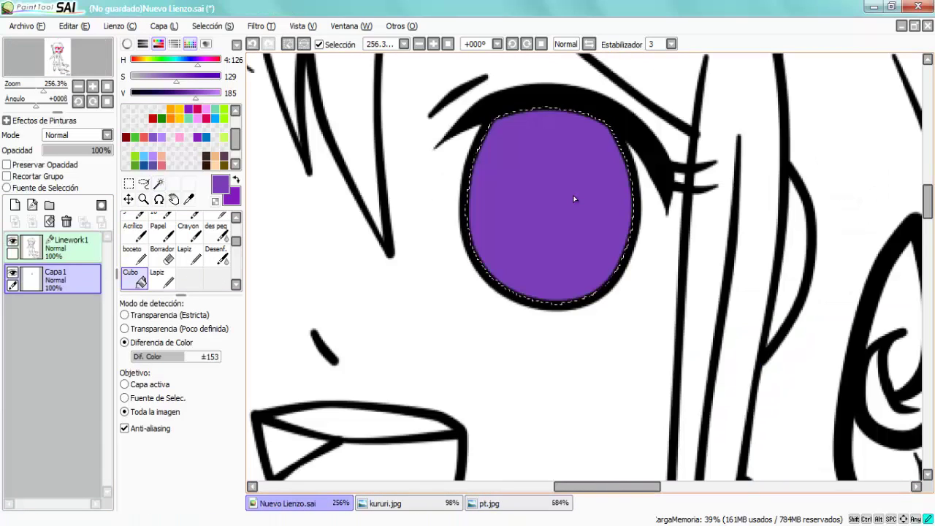
key("ctrl+d")
Step: Paint a dark oval pupil in the iris on a new clipped Multiplicar layer and darken its outline with the size 3 Lapiz
key("ctrl+shift+n")
scroll(584, 209, "up", 3)
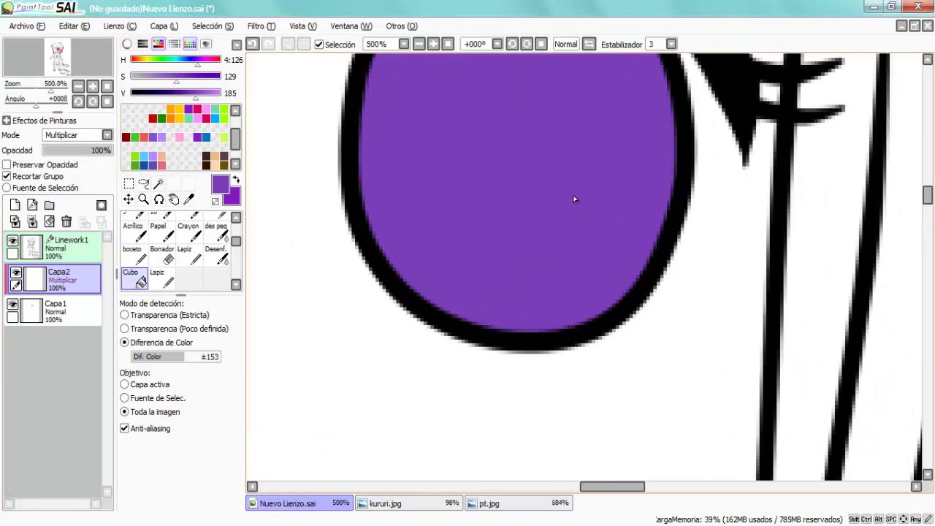
key("n")
mouse_move(519, 175)
left_mouse_down()
mouse_move(480, 271)
mouse_move(512, 182)
left_mouse_up()
left_click(212, 253)
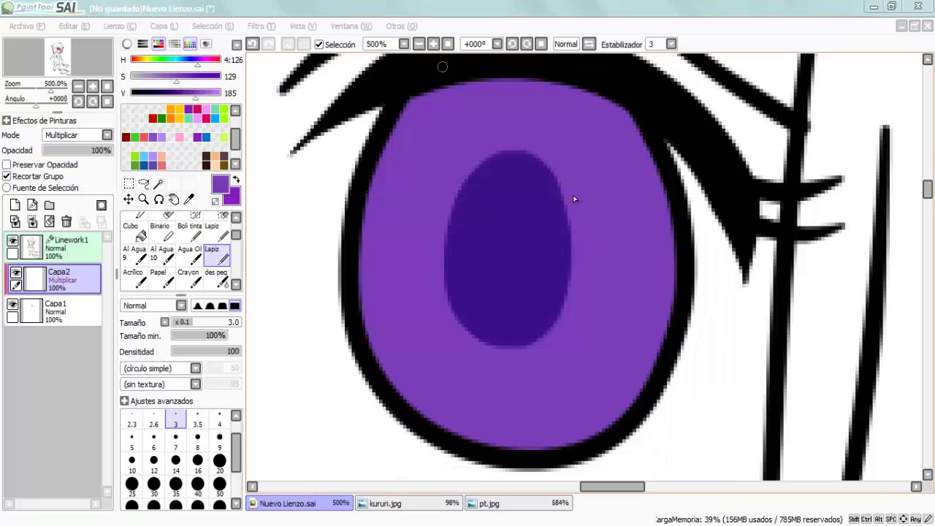
scroll(485, 135, "up", 1)
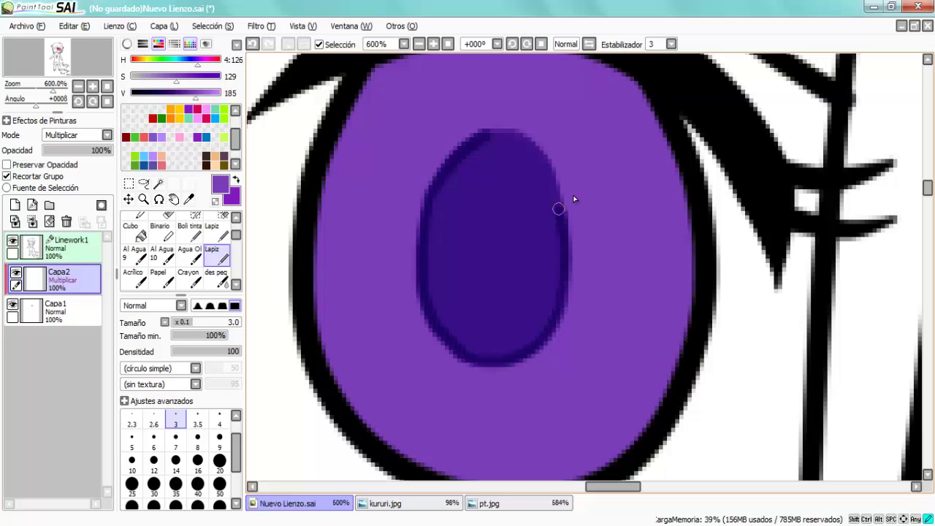
Step: Shade the upper half of the iris darker with the Boli tinta brush and blend the edge downward with the des peq brush
key("b")
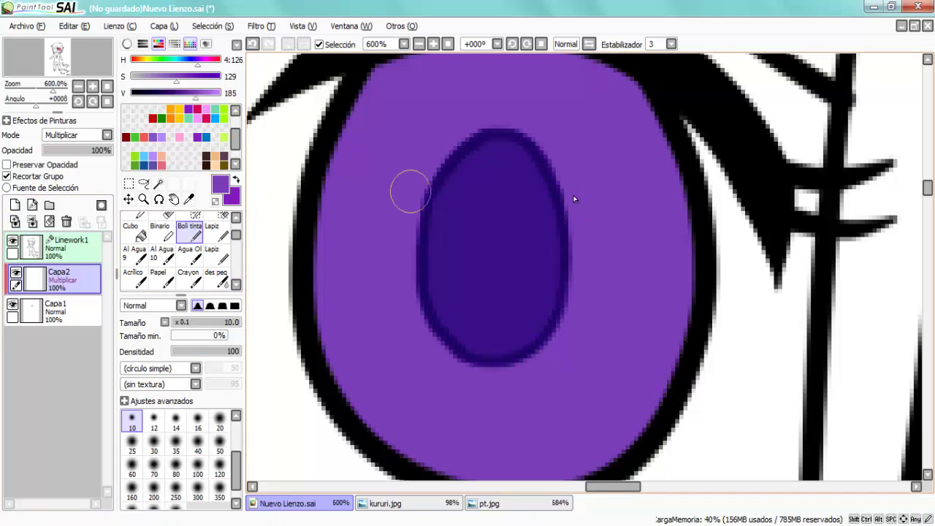
scroll(585, 208, "down", 1)
mouse_move(628, 179)
left_mouse_down()
mouse_move(380, 181)
mouse_move(496, 94)
left_mouse_up()
left_click(216, 276)
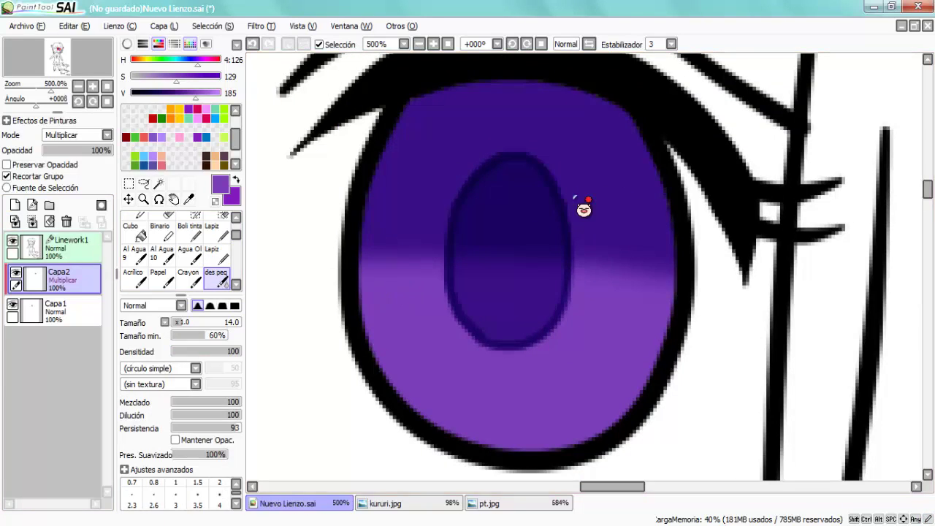
left_click_drag(585, 204, 533, 206)
Step: Brighten the lower part of the iris on a clipped Luminosidad layer with Boli tinta and blend it upward with des peq at size 30
left_click(77, 135)
left_click(73, 191)
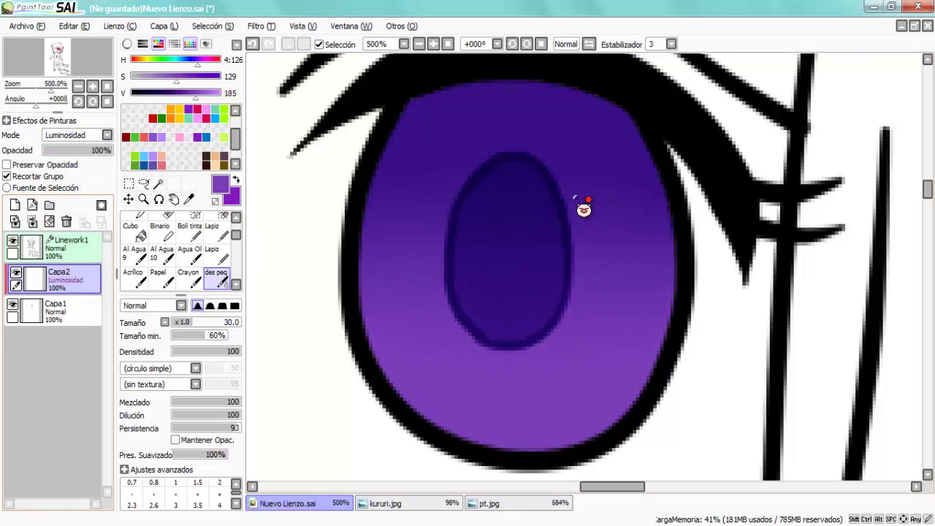
left_click(188, 231)
left_click_drag(643, 420, 369, 435)
left_click(216, 276)
left_click_drag(693, 366, 362, 331)
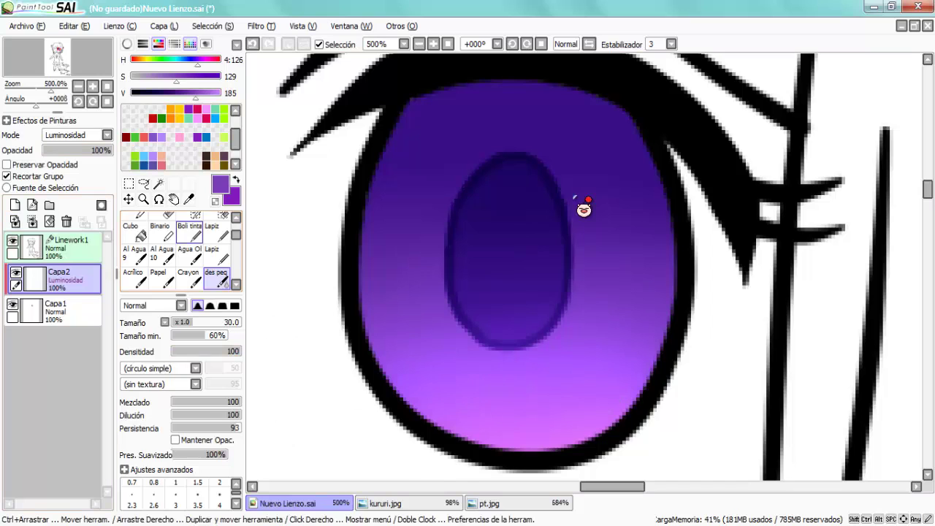
Step: Paint a large white highlight at size 35 and a small one at size 12 on the upper iris, then merge the layer down
left_click(188, 231)
left_click_drag(409, 117, 453, 157)
key("bracketleft")
key("bracketleft")
key("bracketleft")
key("bracketleft")
key("bracketleft")
key("bracketleft")
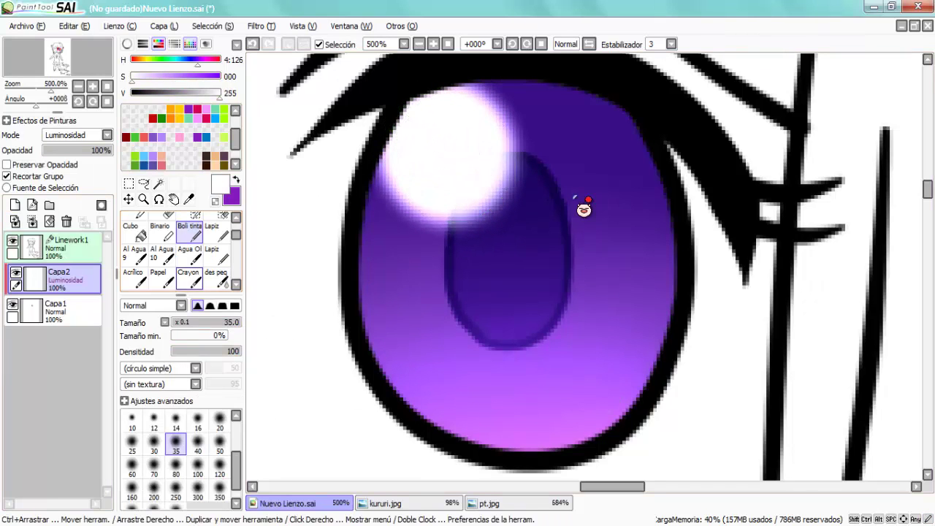
left_click(572, 181)
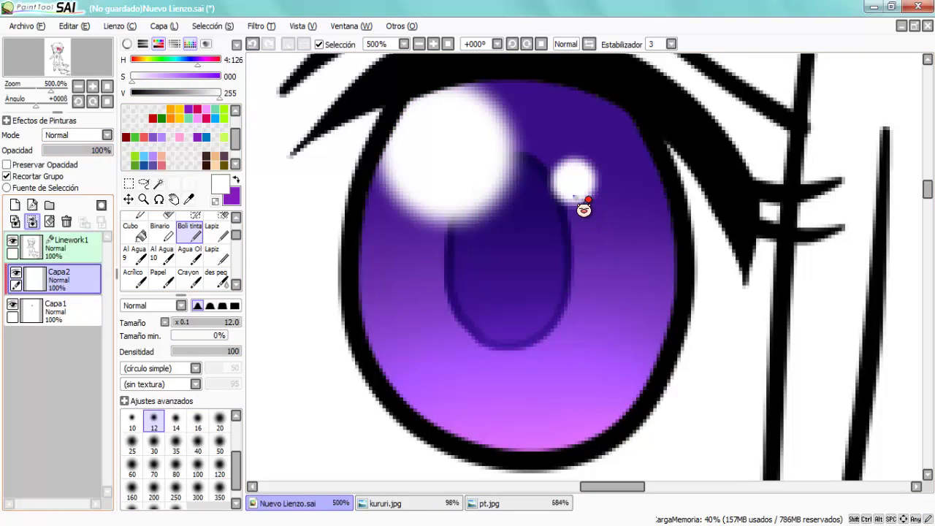
key("ctrl+e")
Step: Add a new layer beneath the eye color layer and select the hair and ponytail areas with the Magic Wand
key("Home")
key("ctrl+space")
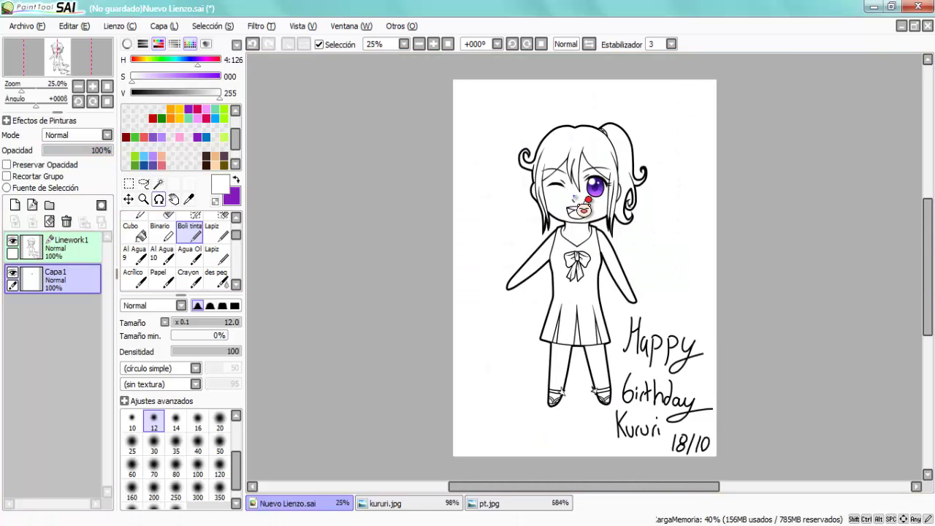
left_click(574, 195)
left_click(574, 196)
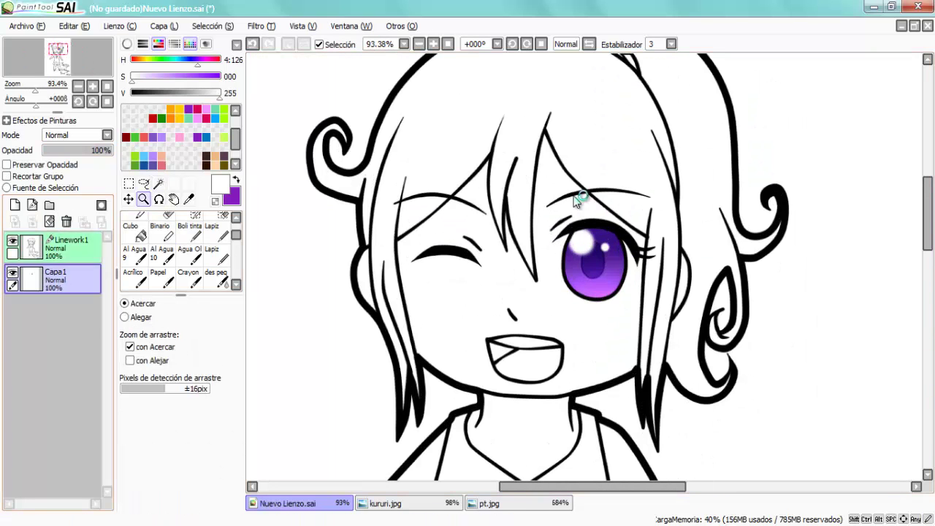
key("ctrl+shift+n")
key("w")
left_click(574, 196)
scroll(584, 205, "up", 5)
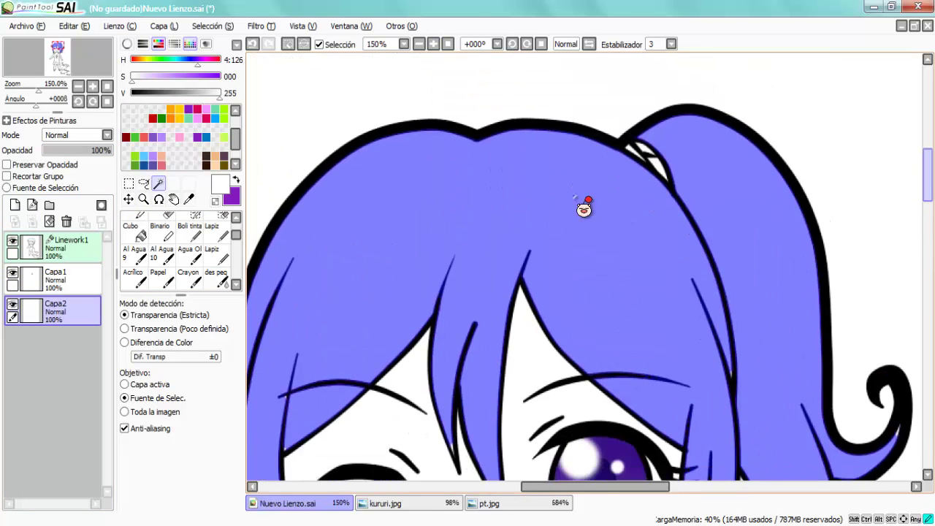
Step: Extend the hair selection into the strand tips and over the lines on the winking-eye side with the selection pen at size 3
scroll(585, 204, "down", 5)
key("Page_Up")
key("Page_Up")
key("n")
scroll(574, 197, "down", 5)
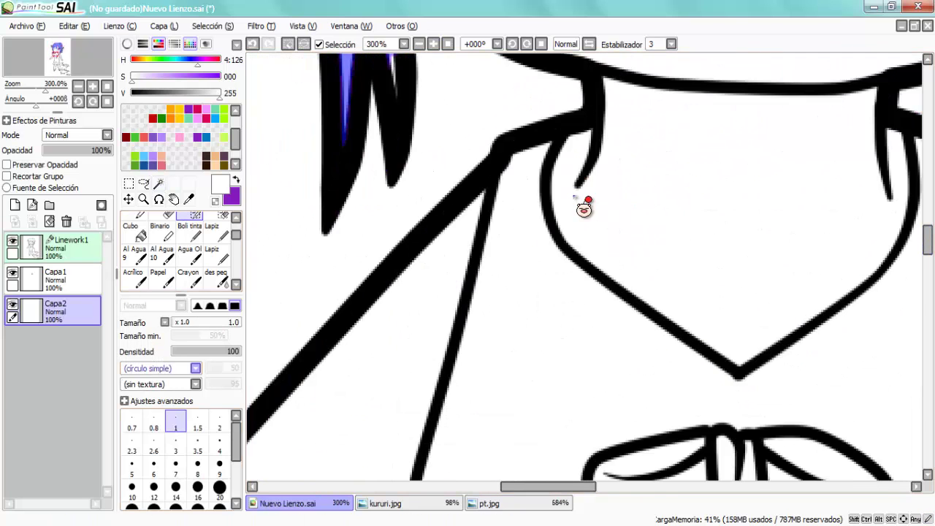
scroll(574, 197, "up", 2)
scroll(577, 201, "up", 3)
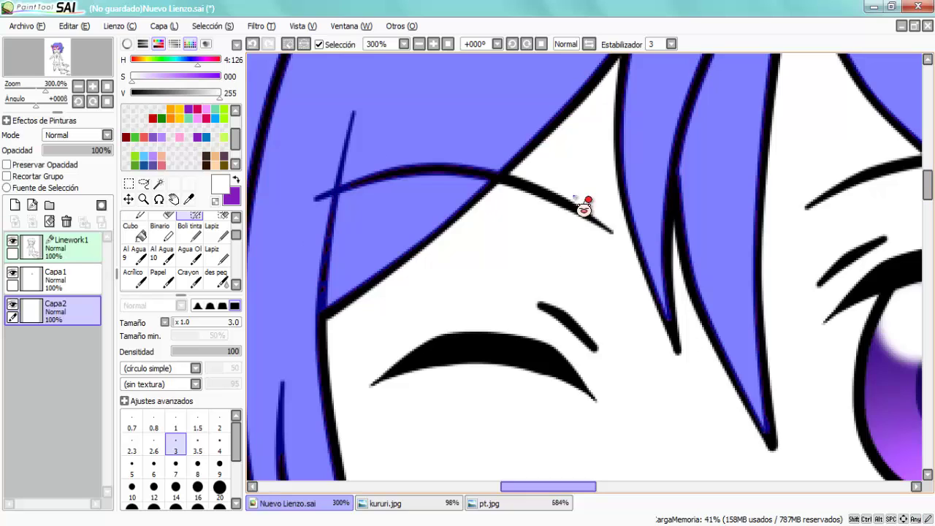
Step: Complete the hair selection along the ponytail, its outward curls and the strand tips on the open-eye side with the selection pen at size 3
scroll(574, 199, "up", 3)
scroll(574, 199, "left", 5)
scroll(574, 199, "right", 8)
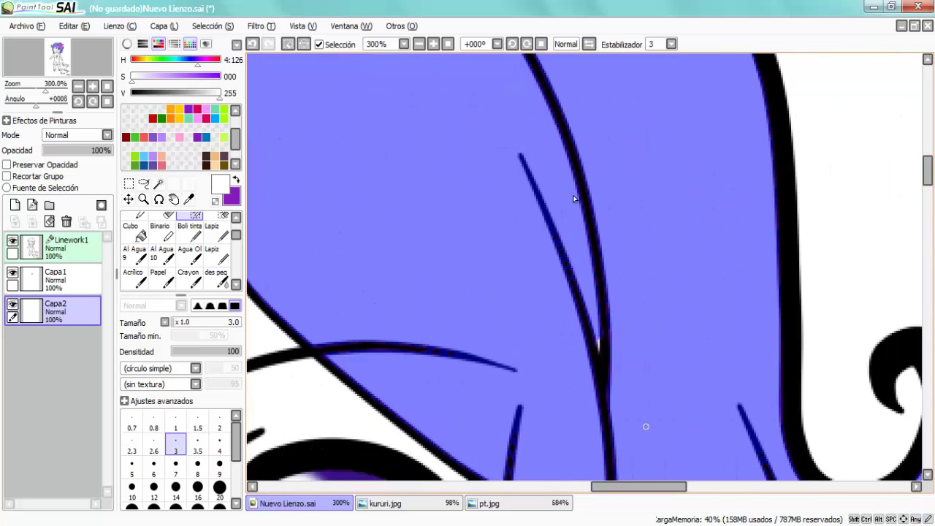
scroll(574, 199, "down", 5)
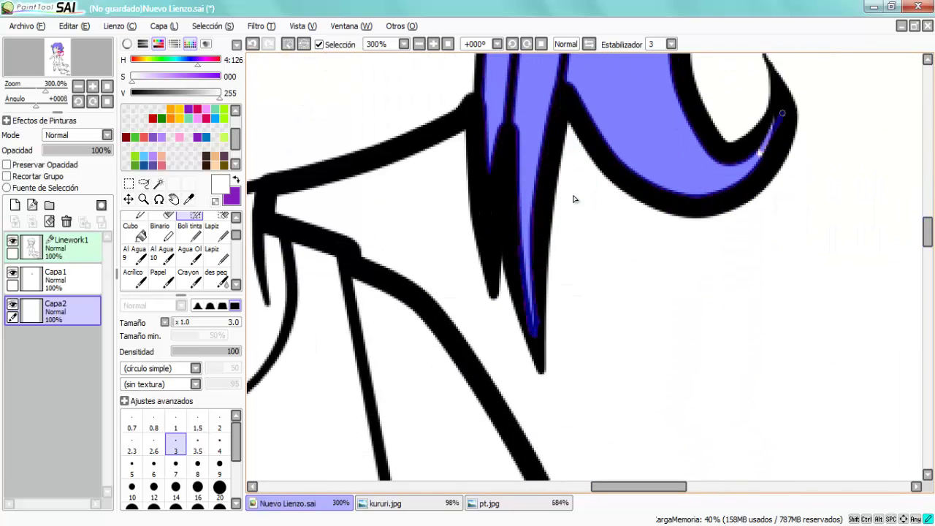
scroll(574, 199, "up", 6)
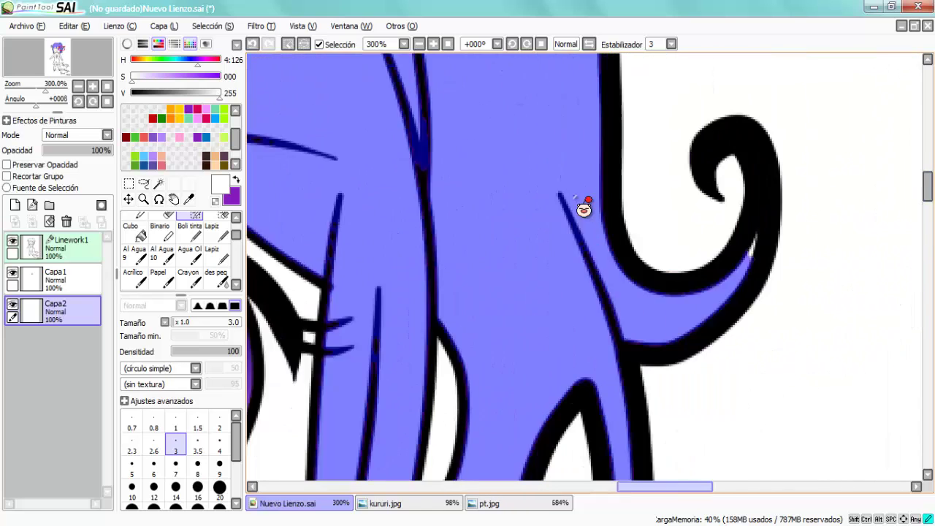
scroll(574, 199, "right", 4)
scroll(575, 198, "left", 4)
scroll(574, 199, "up", 5)
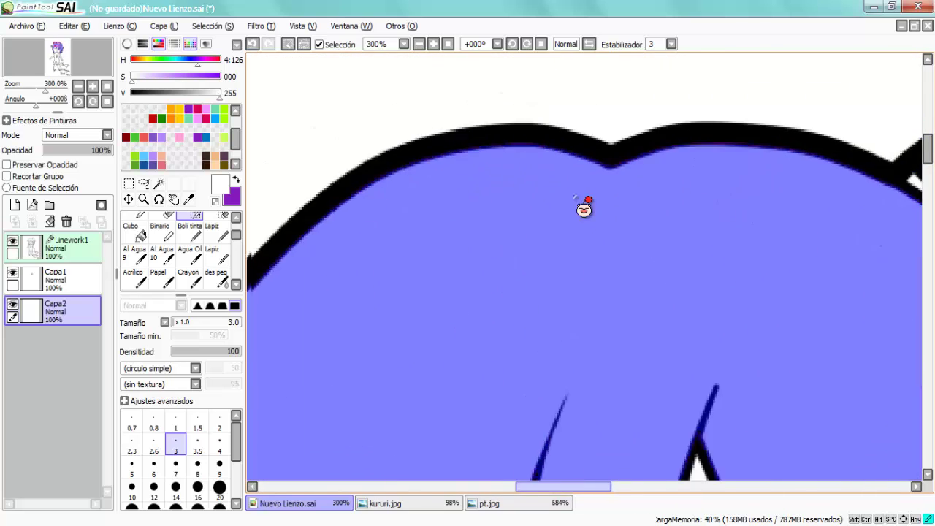
Step: Pick the top brown swatch of the Pelo column in pt.jpg and fill the selected hair with Cubo on Capa2
key("ctrl+Tab")
scroll(574, 198, "right", 4)
scroll(574, 198, "left", 5)
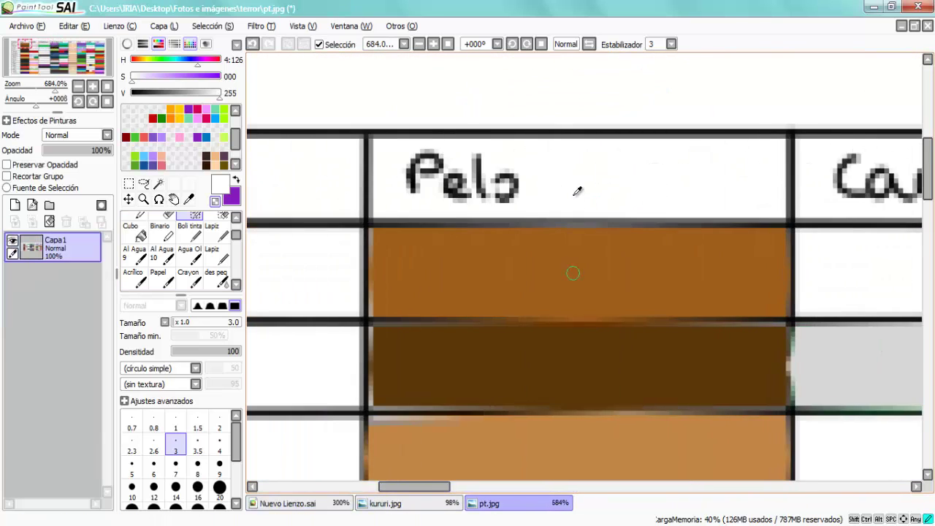
key("ctrl+Tab")
key("g")
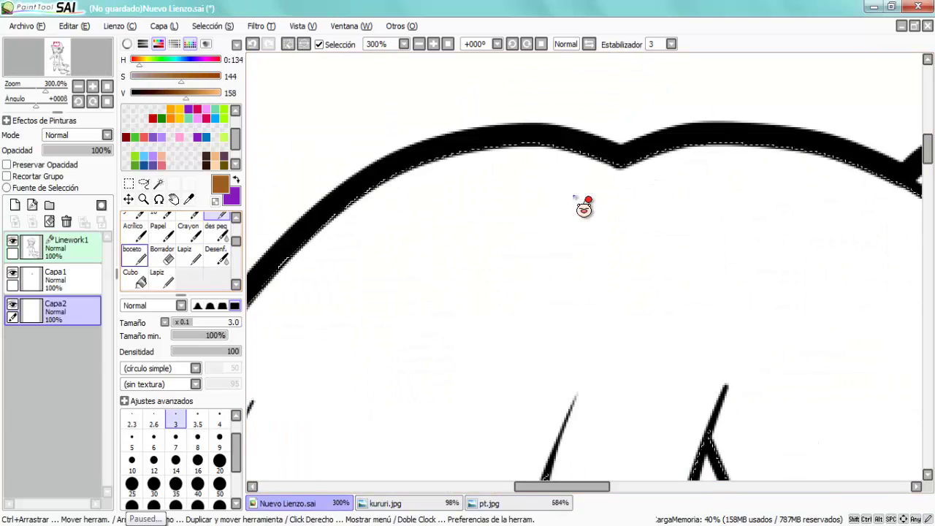
left_click(574, 198)
scroll(577, 201, "down", 3)
scroll(585, 203, "down", 3)
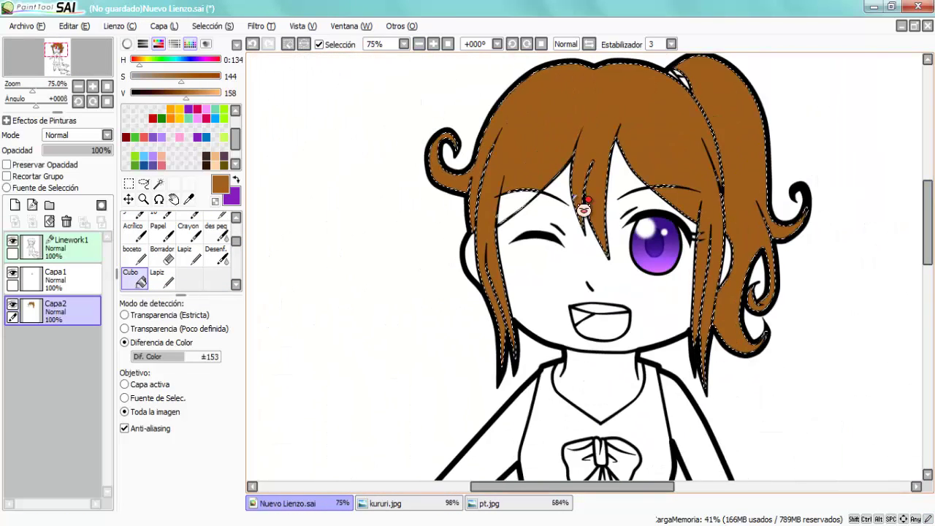
Step: Add a layer above the hair color, set it to Multiplicar, clip it, choose the Crayon brush and clear the selection
left_click(14, 205)
left_click(77, 136)
left_click(66, 167)
left_click(7, 176)
left_click(187, 230)
key("ctrl+d")
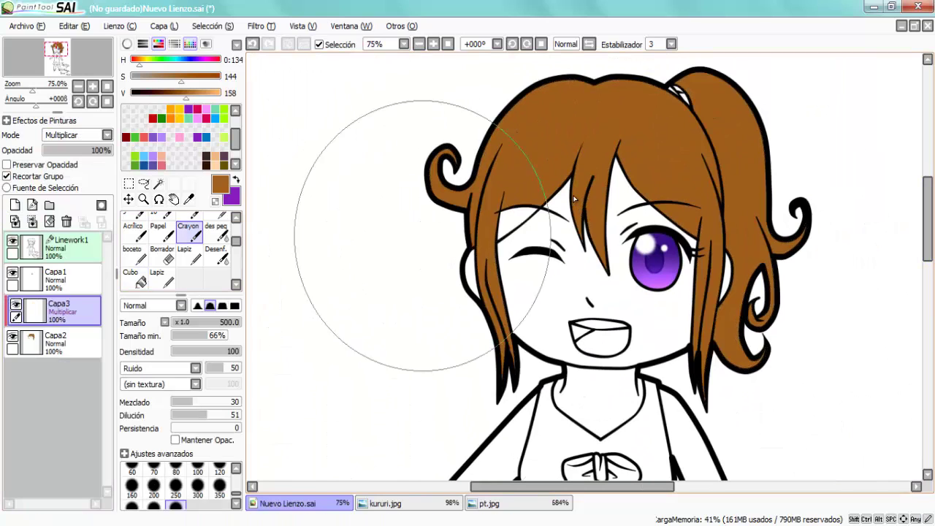
Step: Darken the lower hair with the Crayon at size 500 and smooth the shading with Desenf. at size 350
mouse_move(441, 459)
left_mouse_down()
mouse_move(699, 437)
mouse_move(377, 461)
mouse_move(396, 428)
left_mouse_up()
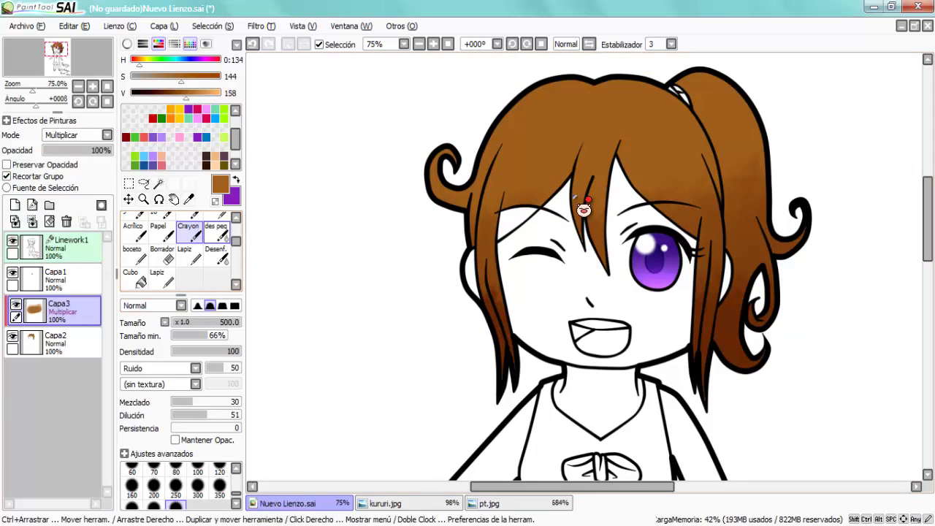
left_click(215, 254)
left_click_drag(563, 244, 525, 237)
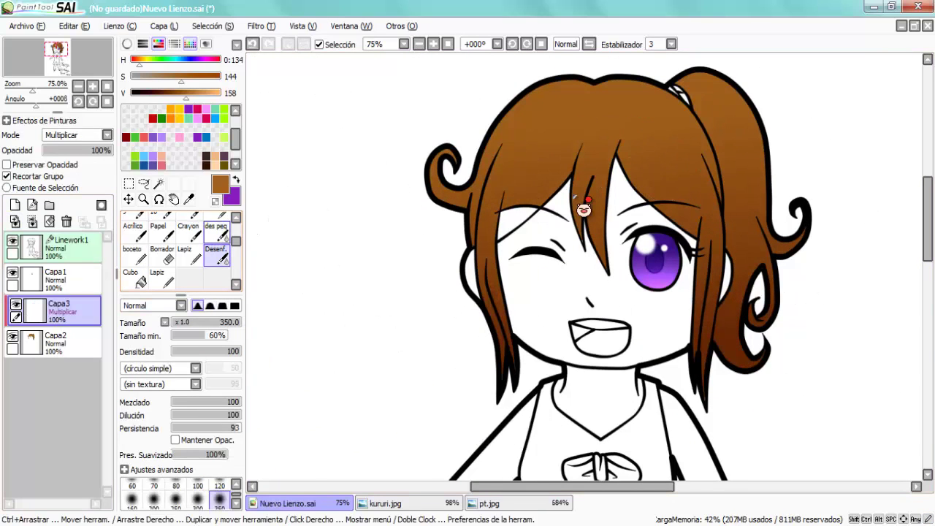
Step: Paint a dark curved band across the fringe on the Multiplicar layer with Lapiz at size 80
scroll(217, 233, "up", 2)
left_click(215, 231)
key("bracketright")
key("bracketright")
key("bracketright")
key("bracketright")
key("bracketright")
key("bracketright")
key("bracketright")
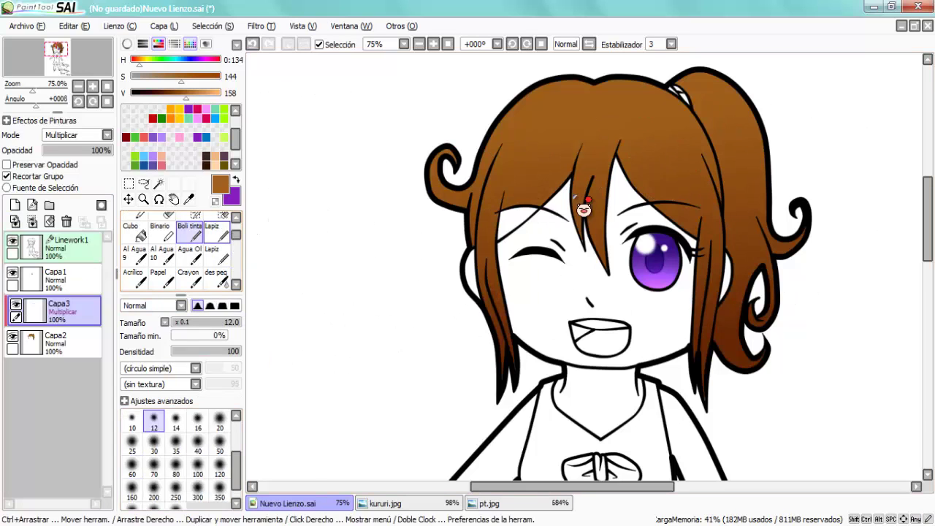
mouse_move(472, 126)
left_mouse_down()
mouse_move(643, 153)
mouse_move(723, 140)
left_mouse_up()
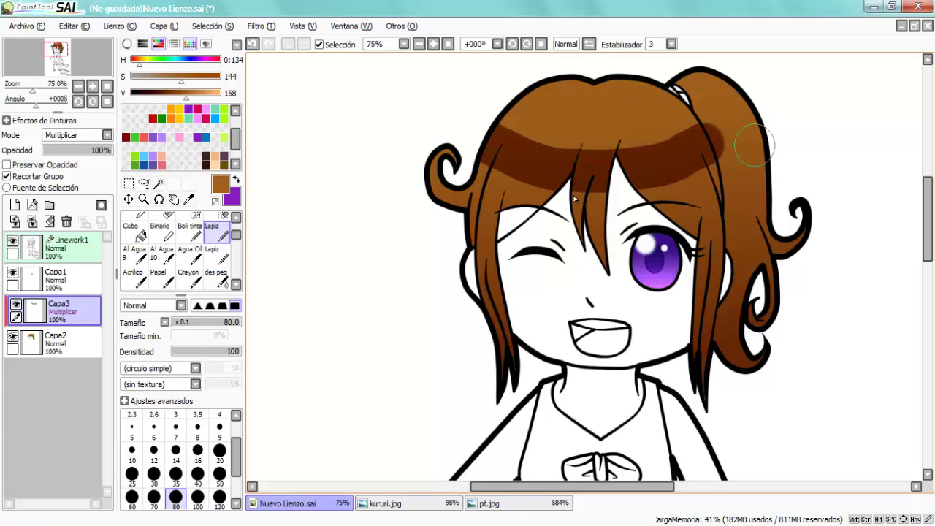
Step: Select the ponytail with the Magic Wand and delete the part of the dark fringe band that spills onto it
scroll(588, 135, "up", 1)
scroll(585, 208, "up", 2)
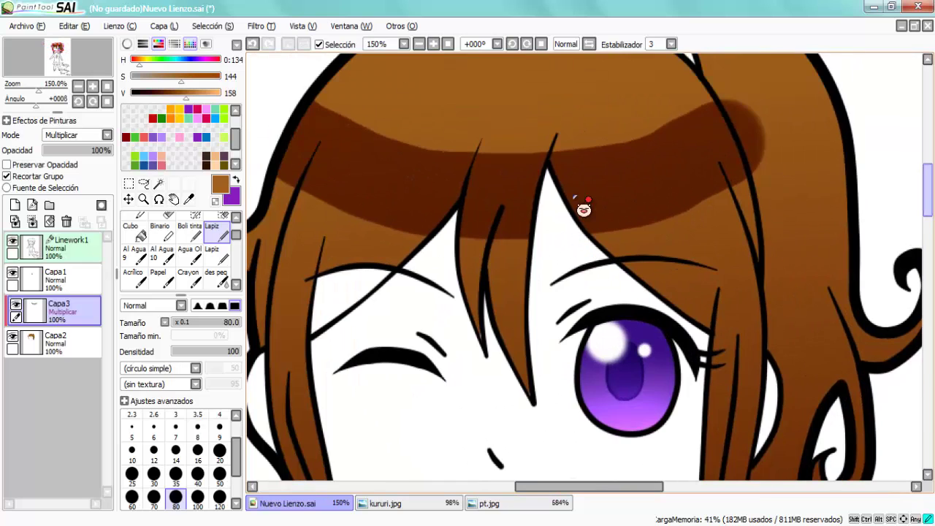
key("w")
left_click(575, 198)
key("Delete")
key("b")
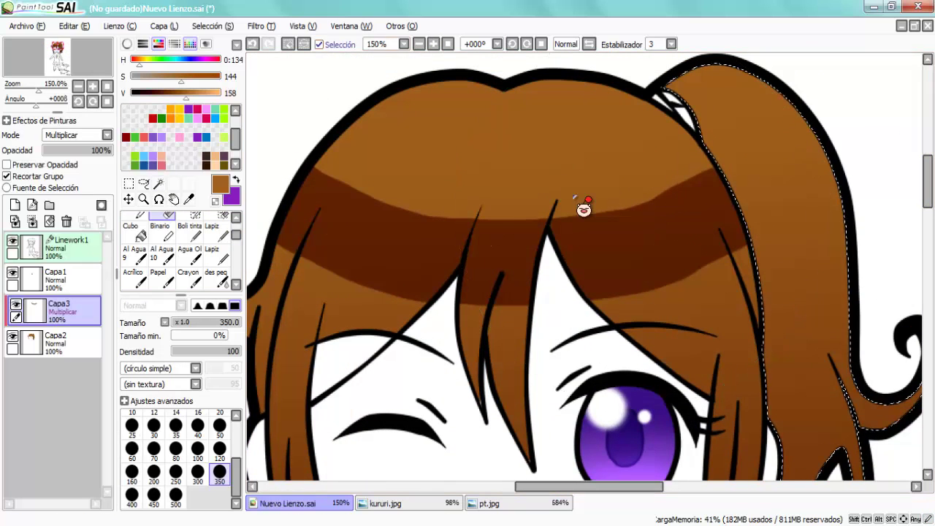
Step: Blend the lower and upper edges of the fringe's dark band into the hair with des peq at size 52
key("alt+s")
key("Escape")
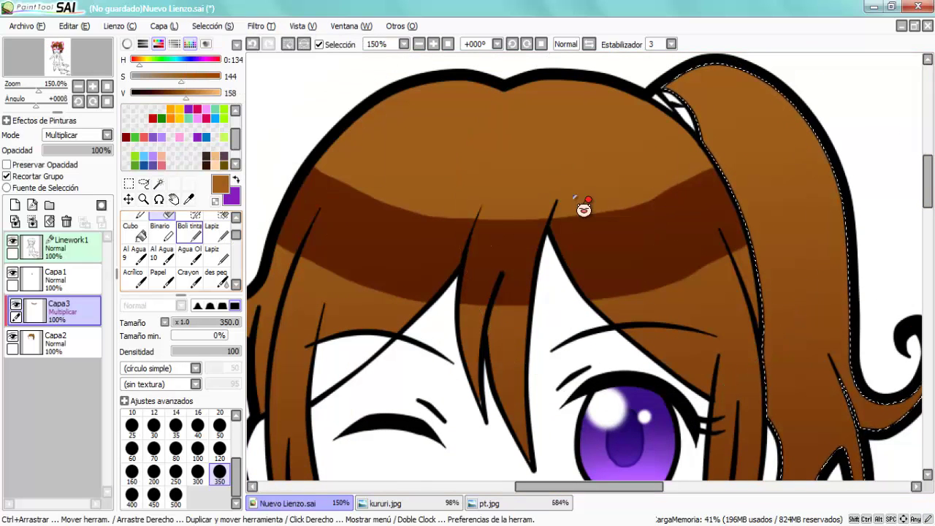
key("n")
mouse_move(584, 265)
left_mouse_down()
mouse_move(353, 271)
mouse_move(554, 310)
left_mouse_up()
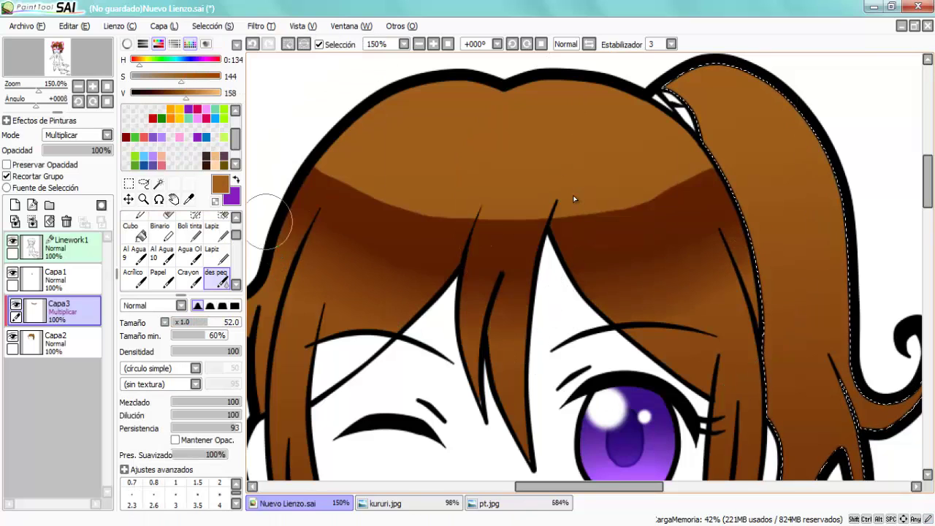
mouse_move(270, 222)
left_mouse_down()
mouse_move(449, 205)
mouse_move(334, 155)
left_mouse_up()
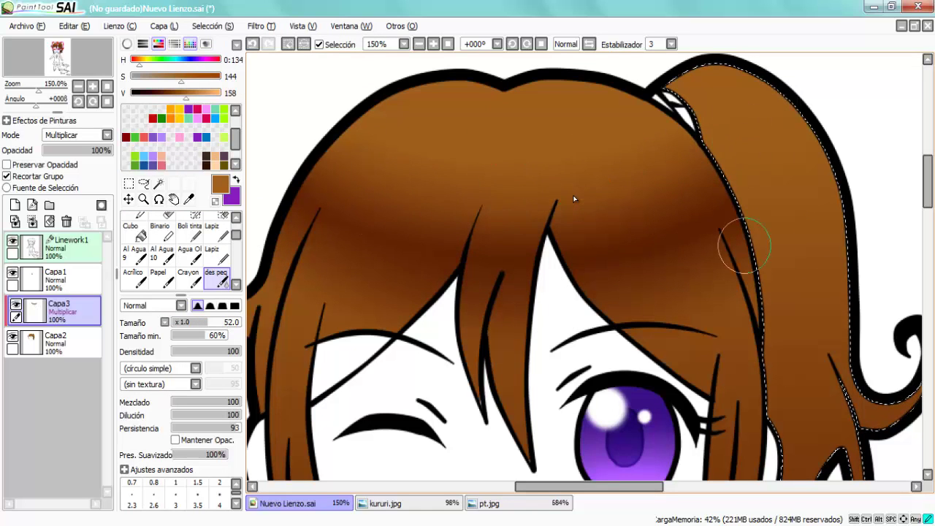
Step: On a clipped Pantalla layer, paint large light spots at both outer ends of the fringe band with Boli tinta at size 100
left_click(76, 136)
left_click(65, 167)
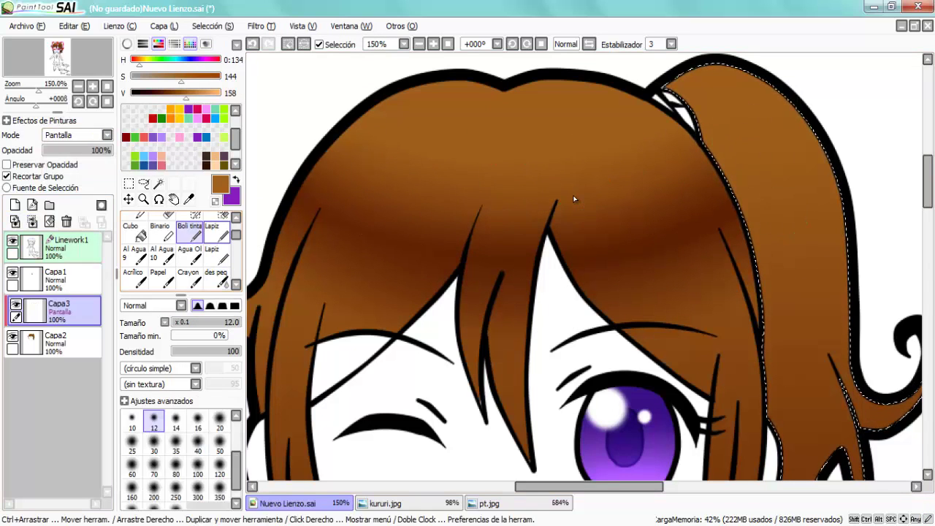
left_click(189, 231)
left_click_drag(700, 174, 722, 196)
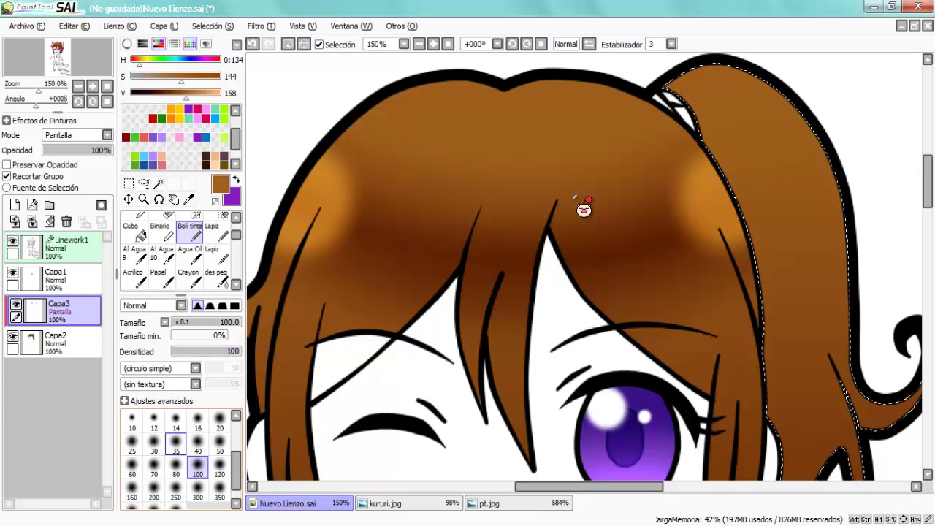
Step: Add two medium light spots and two small ones at size 25 along the fringe band, and blend the highlights with des peq
key("bracketleft")
key("bracketleft")
key("bracketleft")
key("bracketleft")
left_click(400, 235)
left_click(632, 232)
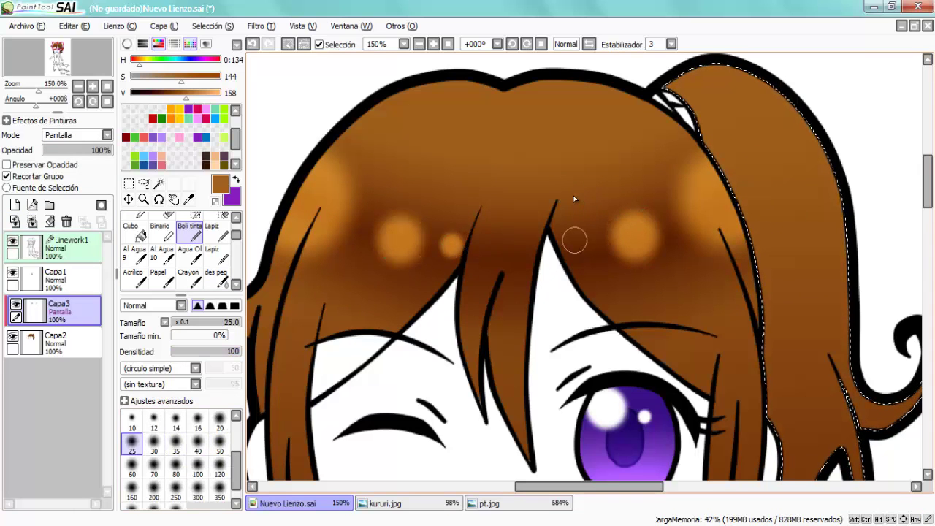
left_click(574, 241)
key("e")
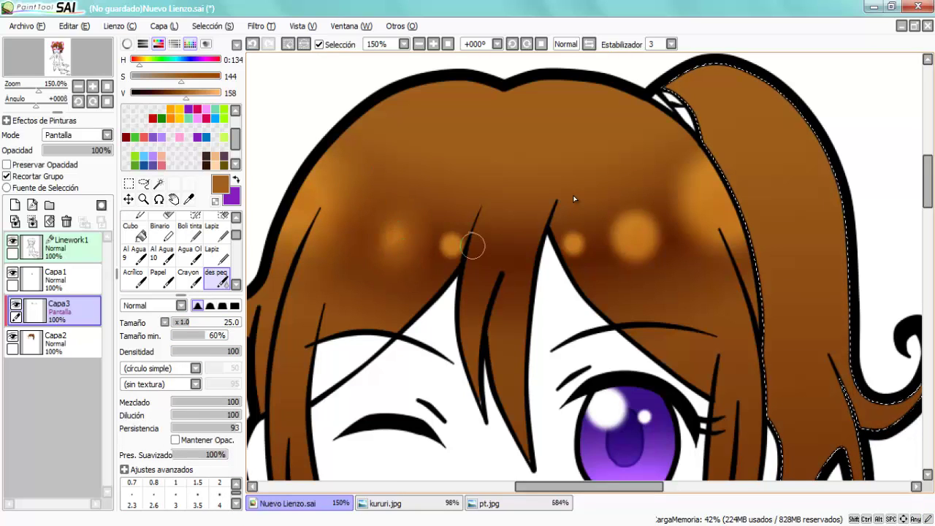
mouse_move(570, 256)
left_mouse_down()
mouse_move(613, 244)
mouse_move(649, 275)
mouse_move(638, 229)
mouse_move(675, 293)
left_mouse_up()
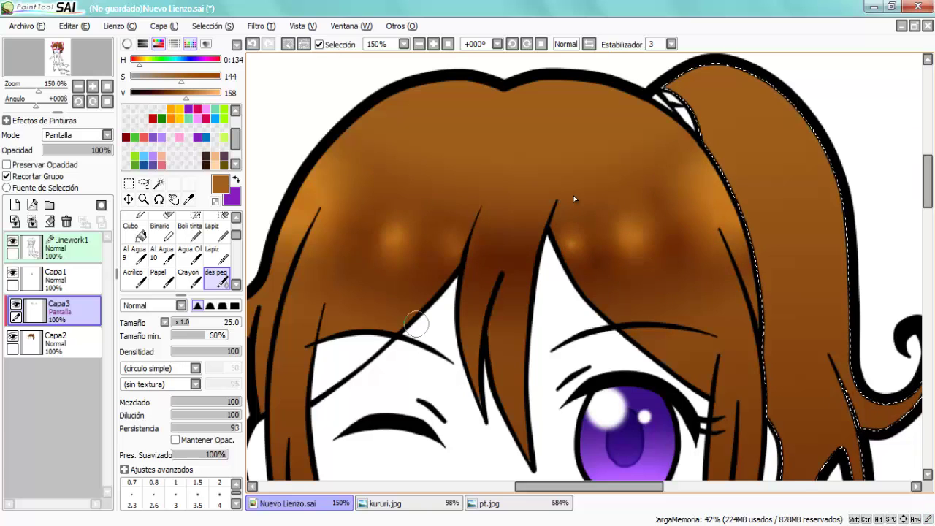
Step: Paint a dark band across the upper ponytail on a clipped Multiplicar layer with Boli tinta and blend it with des peq at size 25
key("alt+s")
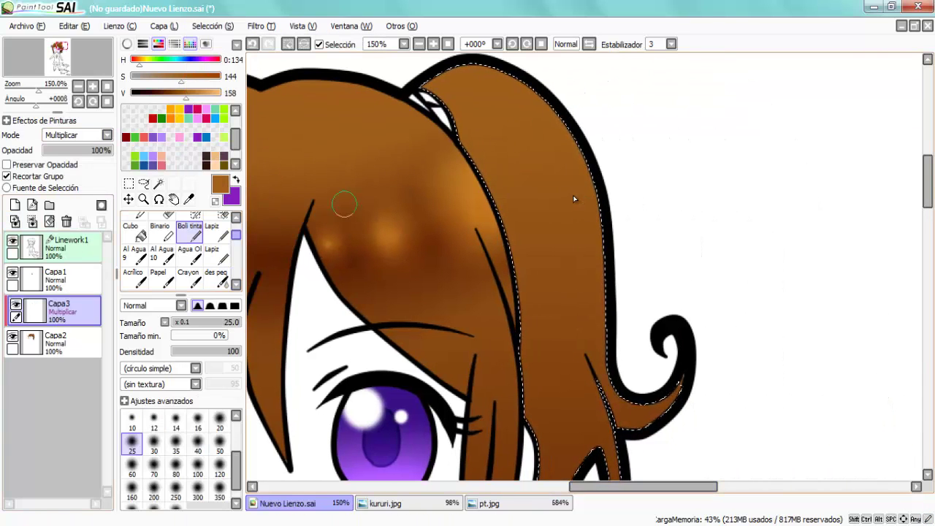
mouse_move(585, 91)
left_mouse_down()
mouse_move(486, 208)
mouse_move(577, 153)
left_mouse_up()
left_click(216, 276)
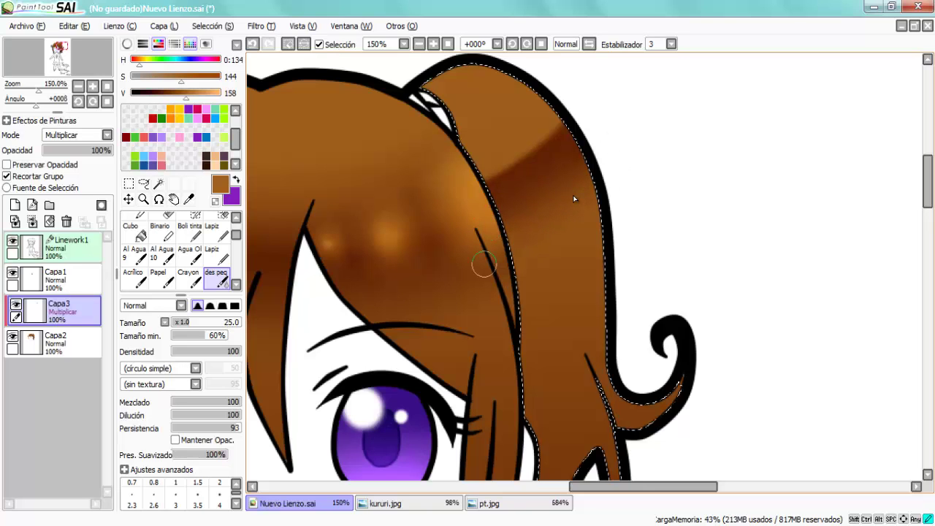
mouse_move(484, 264)
left_mouse_down()
mouse_move(495, 174)
mouse_move(581, 123)
left_mouse_up()
Step: Paint ponytail highlights at sizes 50 and 25 with Boli tinta on a clipped Pantalla layer and blend them with des peq
left_click(77, 135)
left_click(73, 176)
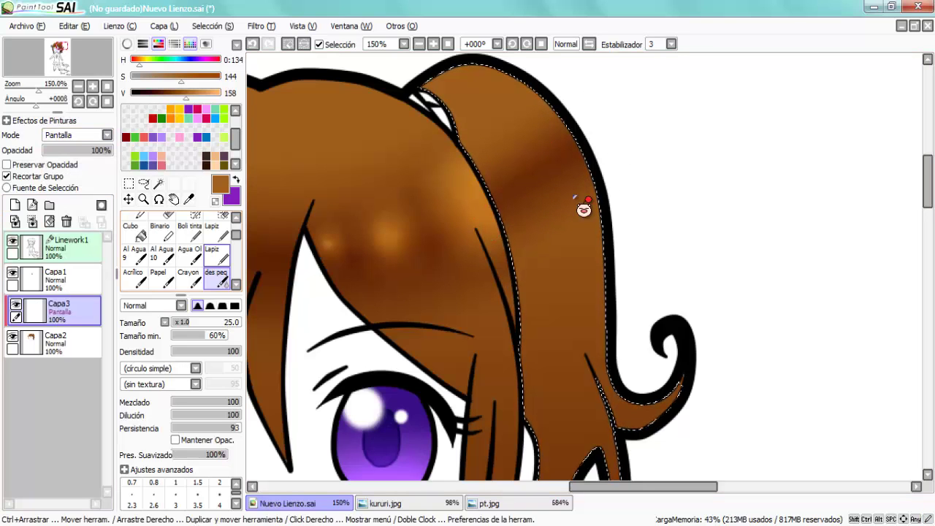
left_click(190, 231)
left_click(219, 442)
mouse_move(576, 141)
left_mouse_down()
mouse_move(521, 176)
mouse_move(561, 126)
left_mouse_up()
left_click(132, 442)
left_click(523, 177)
left_click(216, 276)
mouse_move(575, 198)
left_mouse_down()
mouse_move(547, 200)
mouse_move(583, 208)
left_mouse_up()
key("Home")
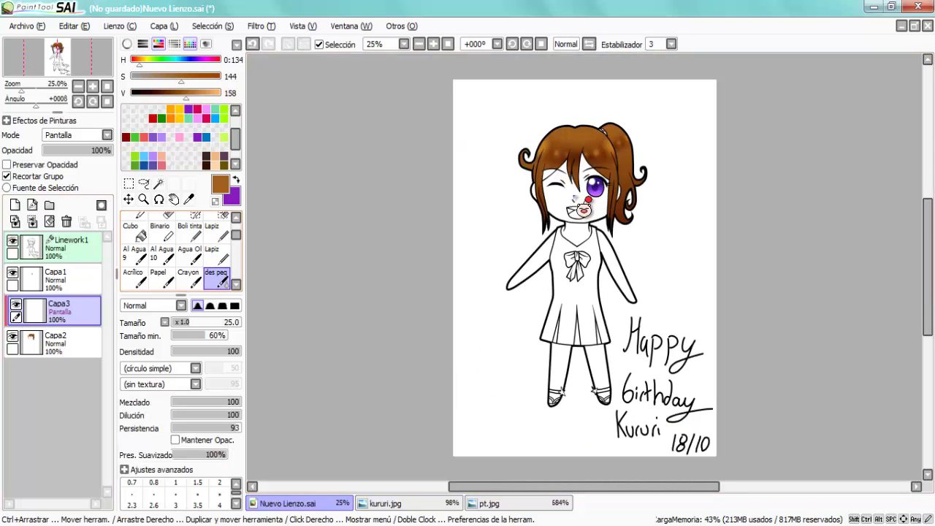
Step: Select the unpainted hair patch below the winking eye's brow line, fill it with brown, merge the layer into Capa2 and deselect
left_click(143, 199)
left_click_drag(504, 142, 581, 191)
scroll(585, 208, "up", 3)
key("w")
left_click(584, 211)
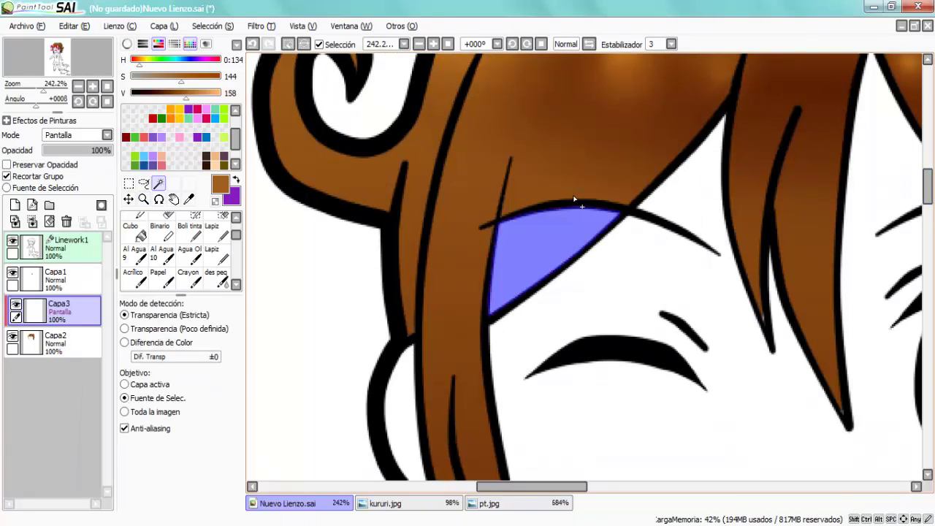
key("f")
key("ctrl+e")
key("ctrl+d")
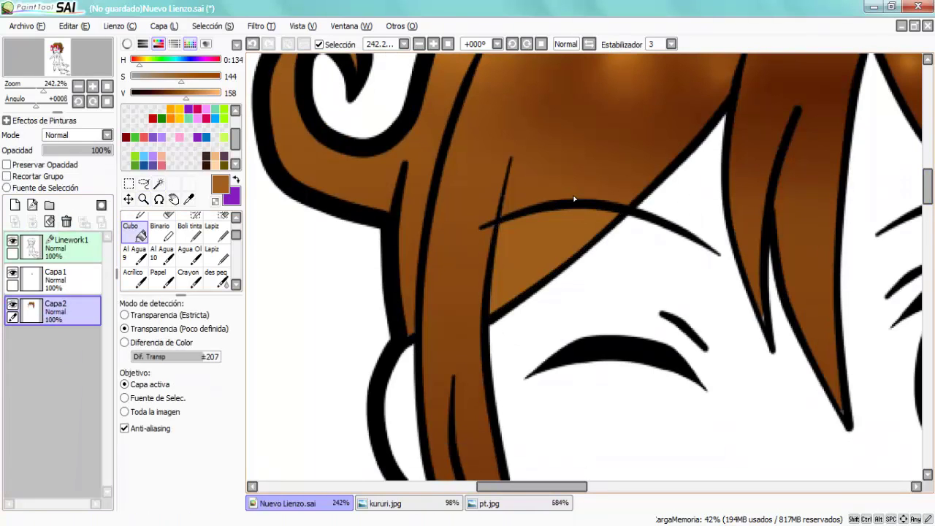
Step: Refill the patch below the winking eye's brow line with a darker brown picked from the neighboring hair
scroll(580, 202, "right", 3)
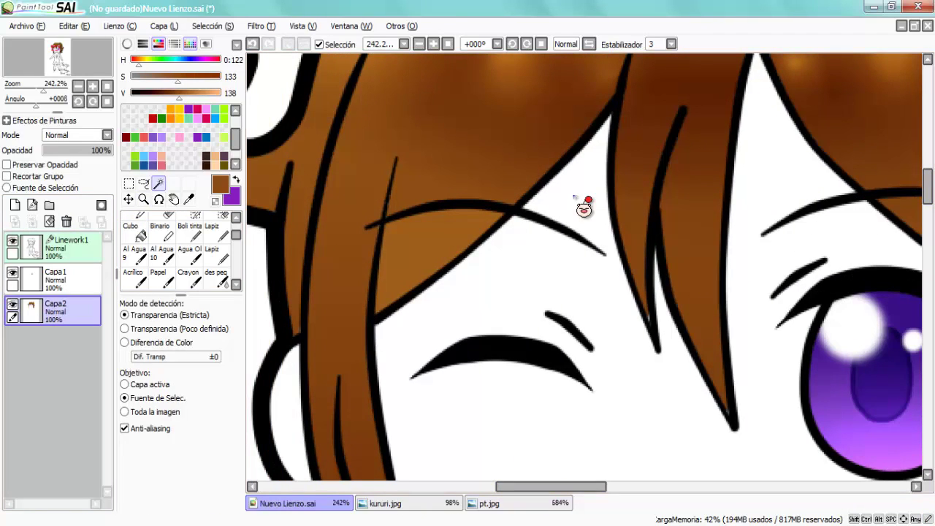
left_click(420, 248)
key("f")
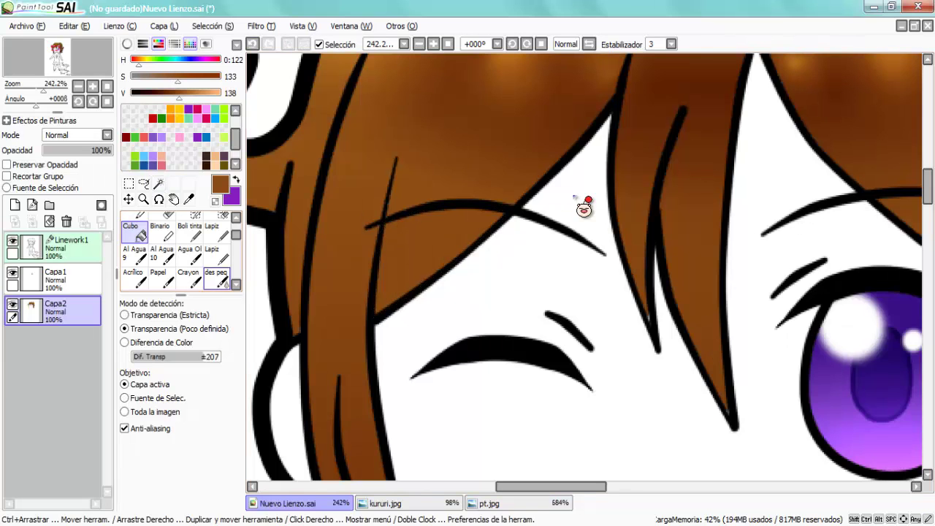
Step: Touch up the strand tips and curls on both sides with Lapiz at size 3, using browns picked from the adjacent hair
key("n")
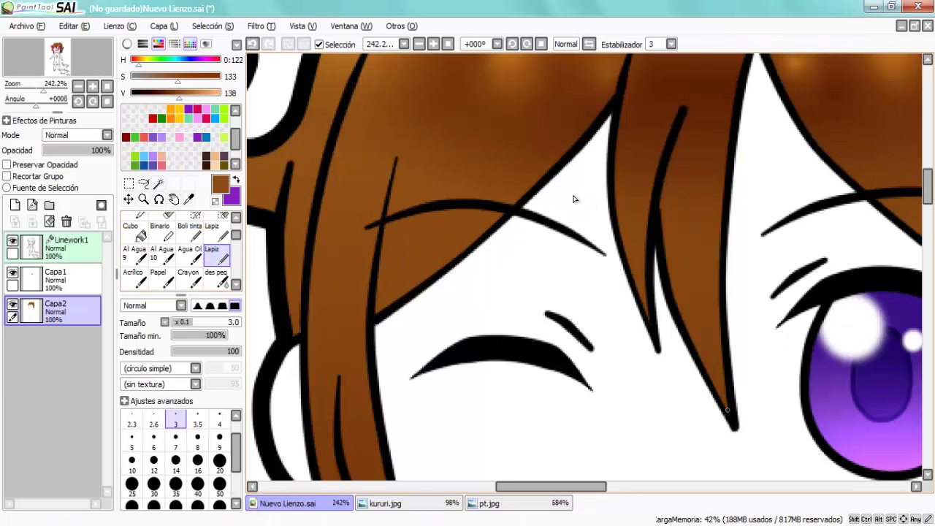
scroll(573, 198, "right", 10)
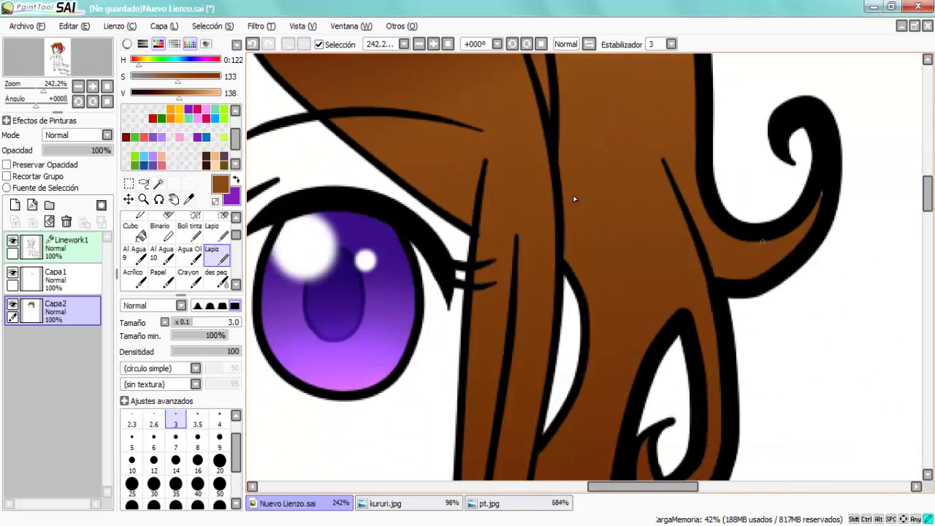
scroll(574, 199, "down", 5)
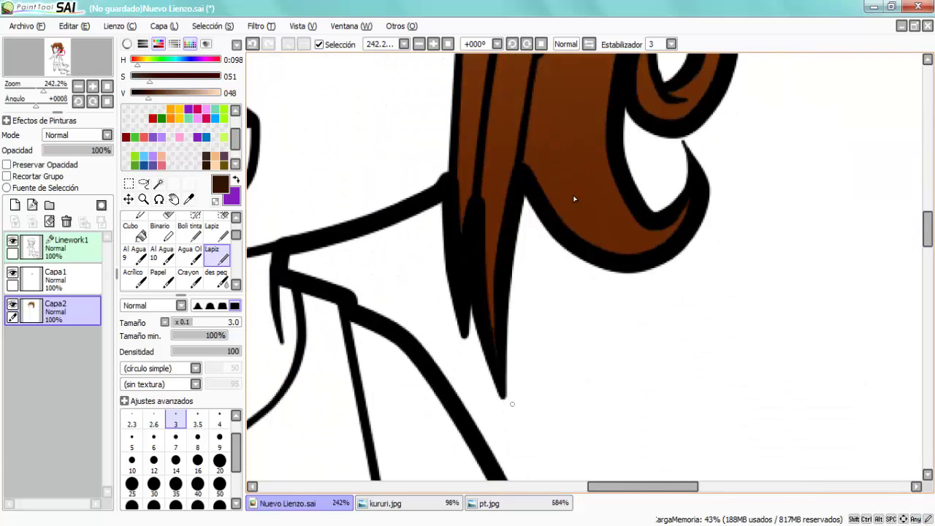
scroll(574, 199, "left", 13)
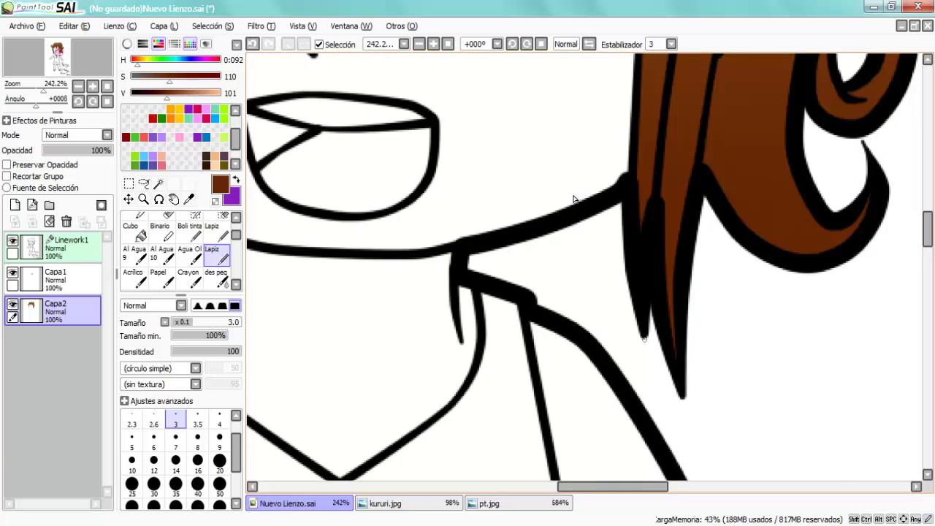
scroll(573, 199, "up", 10)
scroll(582, 204, "down", 10)
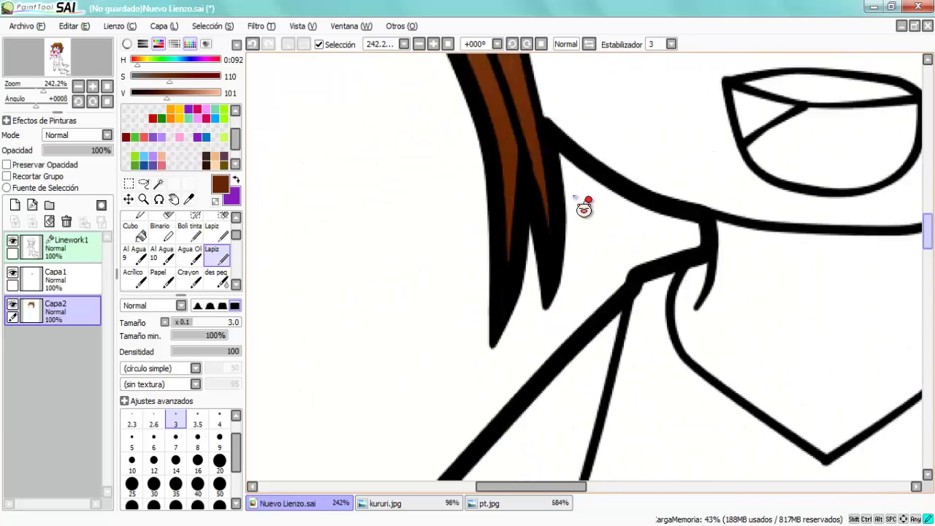
Step: Add a layer beneath the hair layer, select the face with the magic wand and cover the missed gaps at the bangs with the selection pen
scroll(582, 204, "up", 4)
scroll(584, 207, "right", 3)
scroll(585, 207, "right", 5)
key("ctrl+shift+n")
key("w")
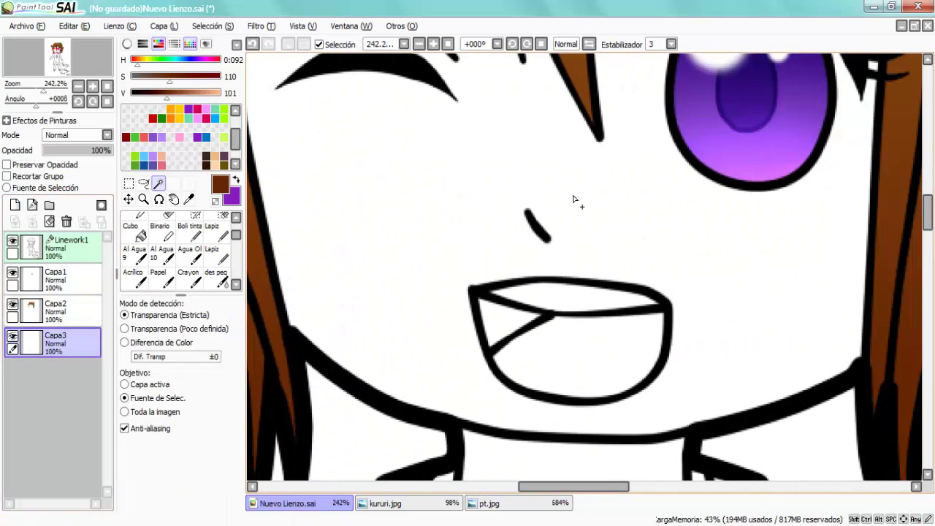
left_click(574, 199)
scroll(584, 203, "up", 6)
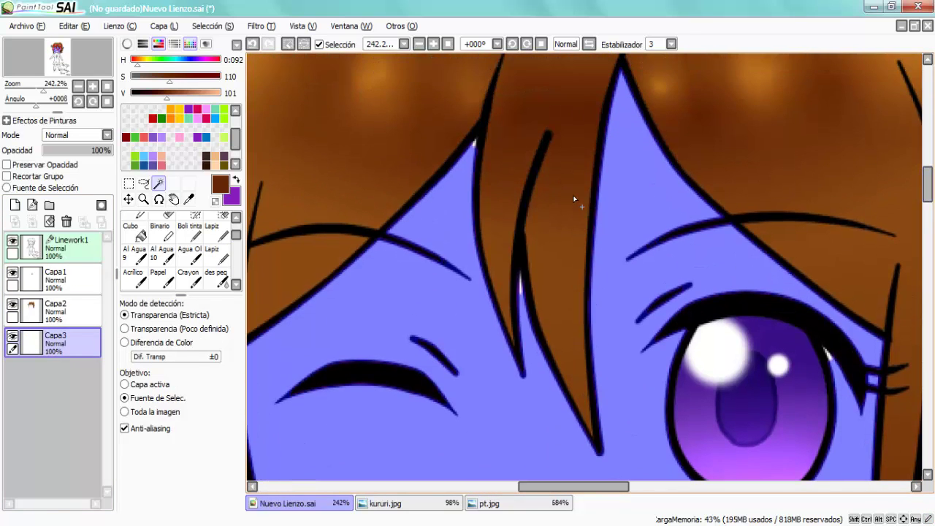
key("b")
Step: Draw two eyelashes at the outer corner of the winking eye on Linework1 with Curve at size 7 and taper them with Pressure
scroll(574, 199, "left", 5)
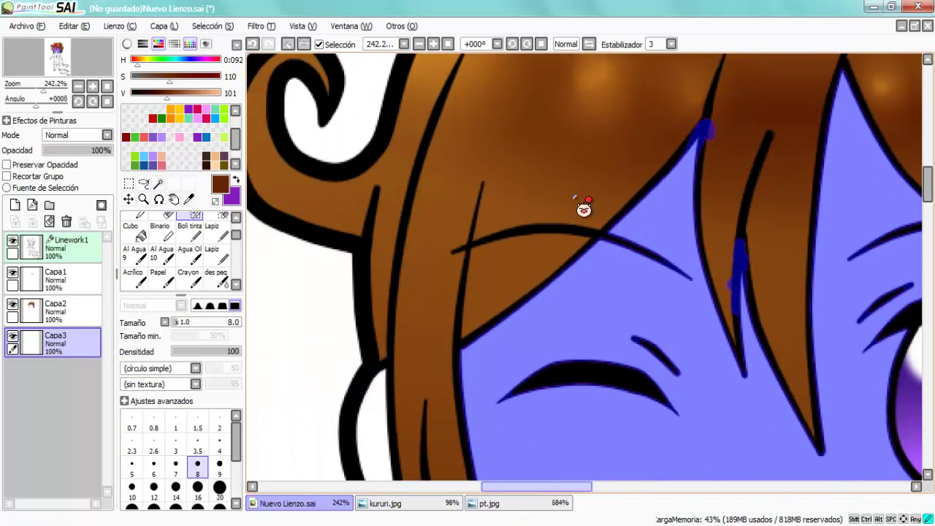
left_click(69, 245)
left_click(135, 270)
left_click(472, 357)
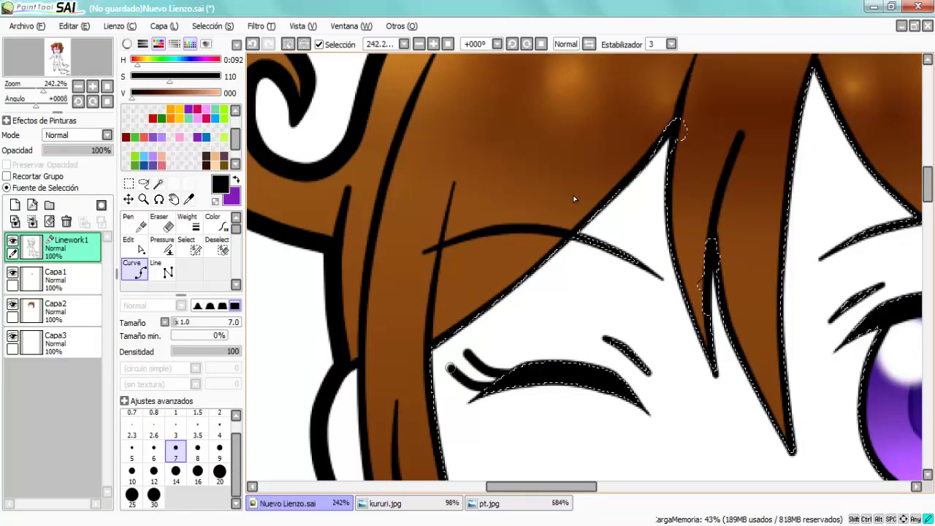
key("p")
Step: Add the ears, neck and both arms to the skin selection, covering missed corners with the selection pen at size 8
key("w")
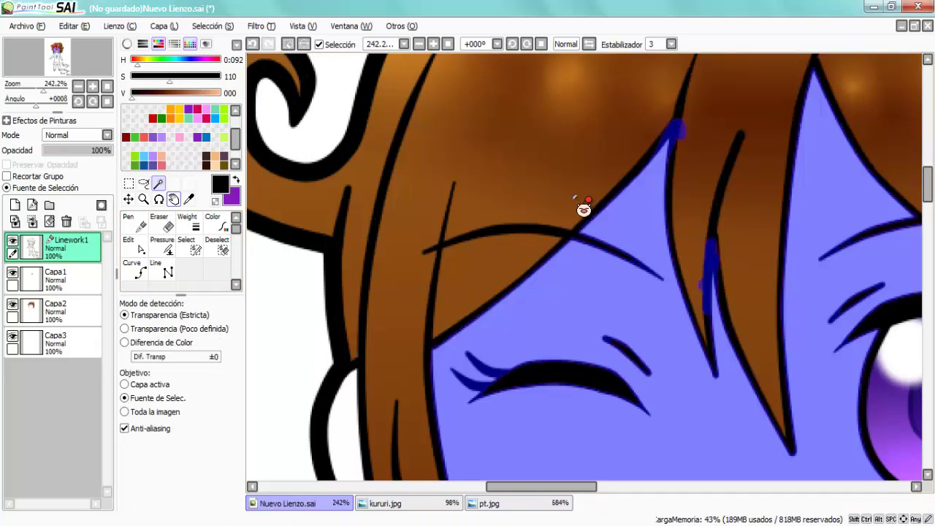
scroll(581, 204, "down", 5)
scroll(574, 198, "right", 5)
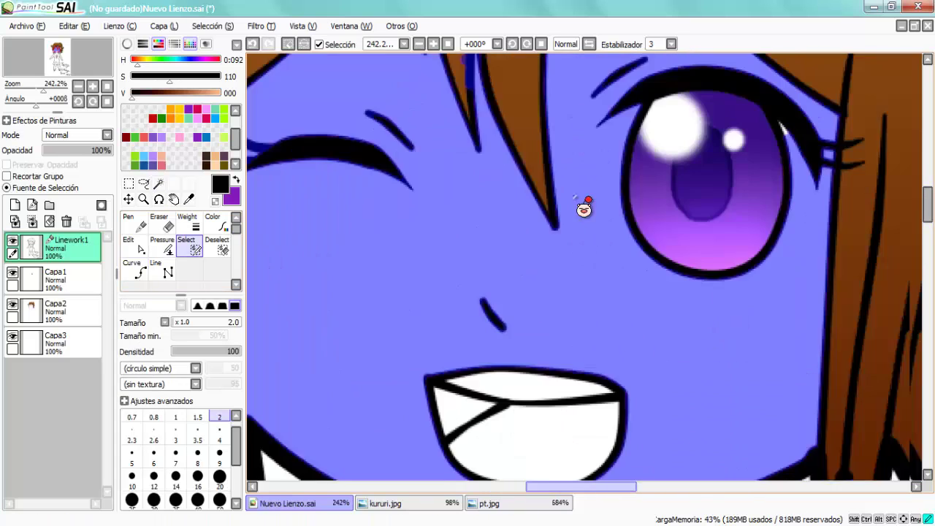
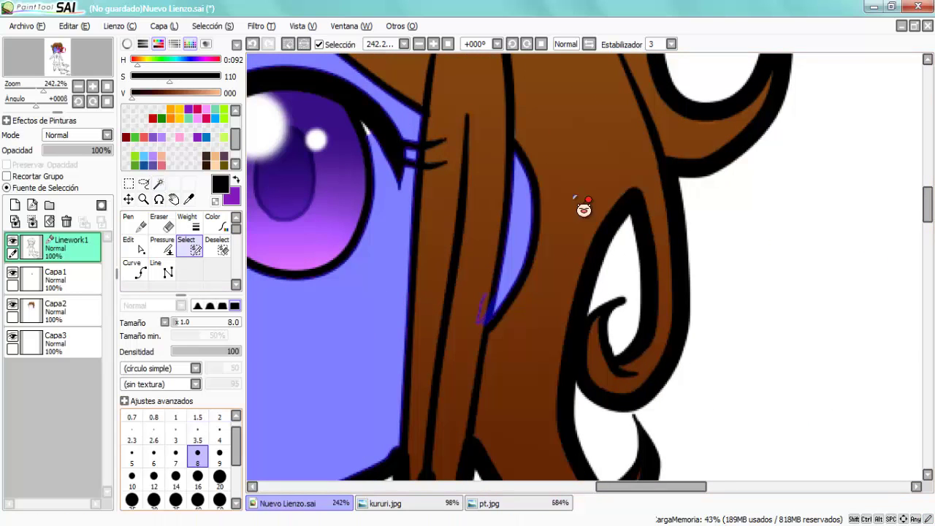
scroll(574, 198, "down", 3)
scroll(574, 198, "left", 5)
key("w")
left_click(574, 199)
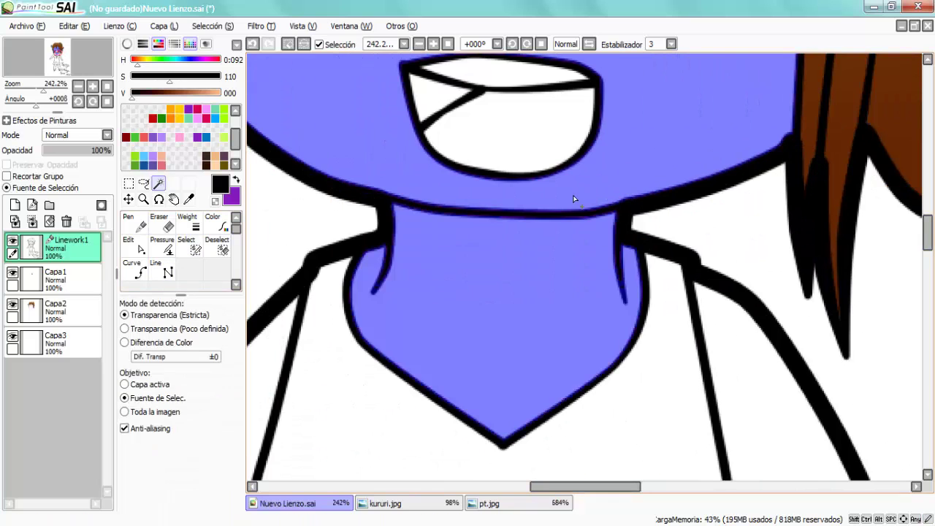
left_click(767, 365)
left_click(186, 244)
scroll(574, 199, "down", 2)
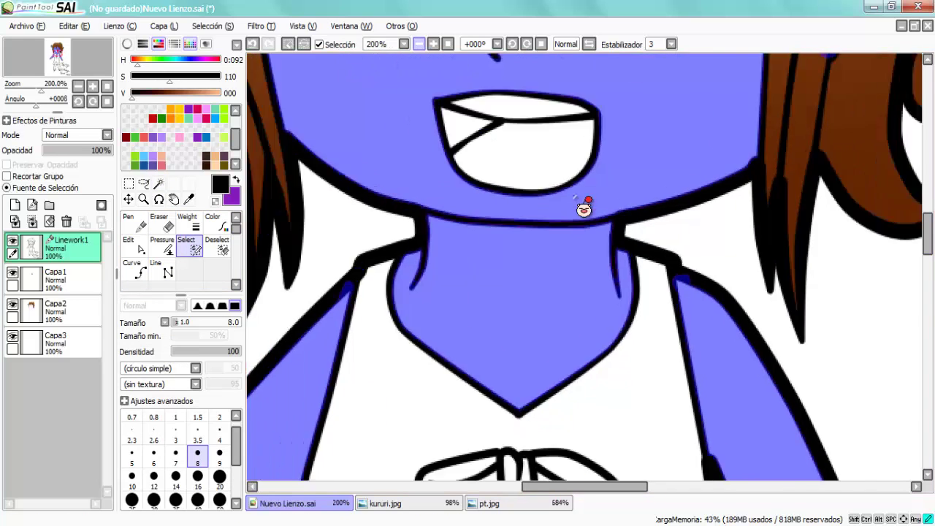
Step: Add both legs and the bare parts of the feet to the skin selection, covering small corners between the sandal straps at size 5
scroll(580, 205, "down", 8)
scroll(583, 208, "down", 3)
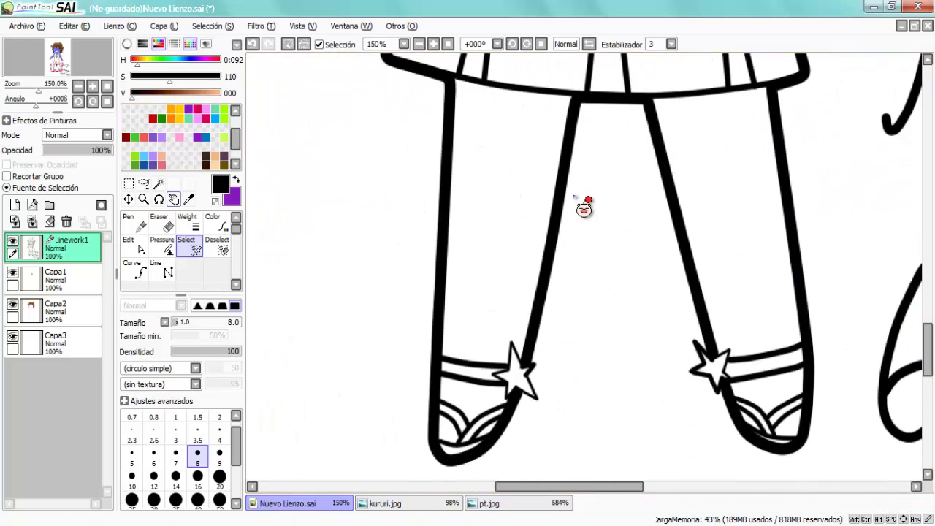
key("w")
left_click(511, 219)
left_click(723, 219)
scroll(584, 209, "up", 3)
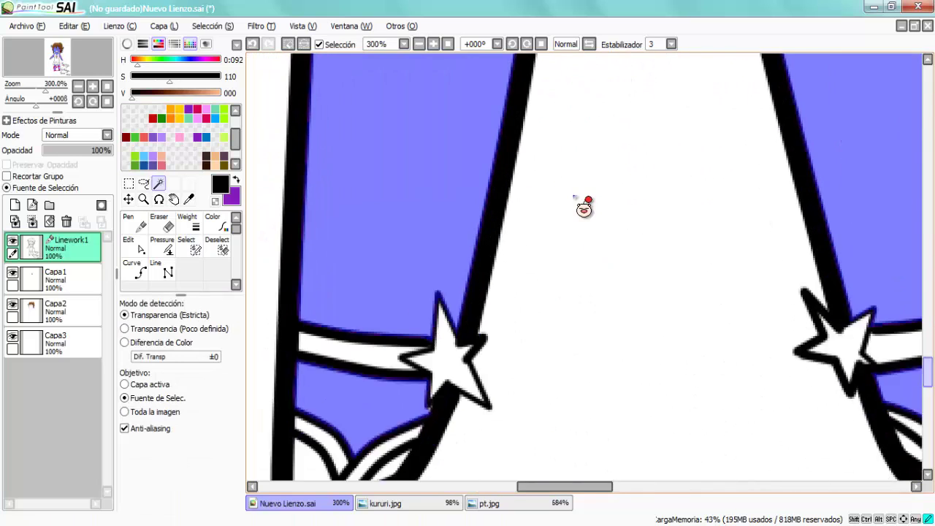
scroll(580, 205, "down", 3)
key("s")
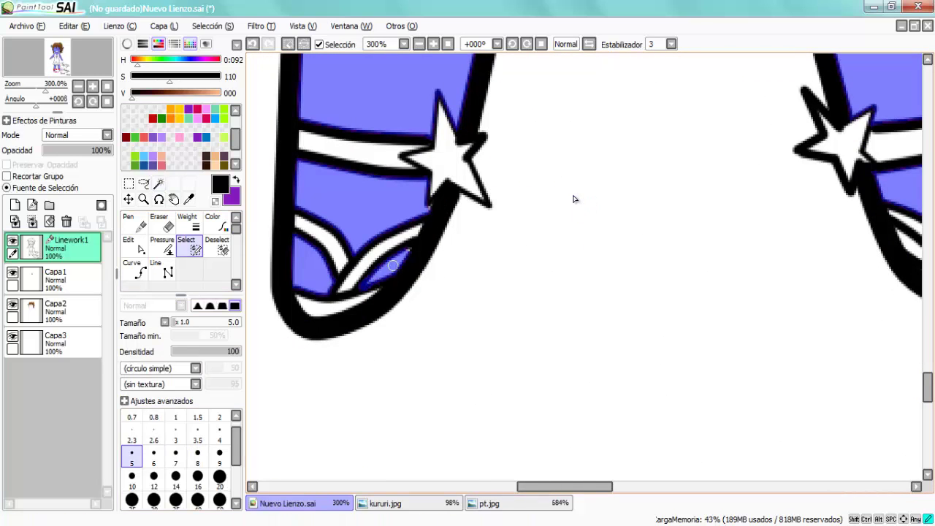
scroll(438, 225, "right", 5)
key("w")
left_click(555, 244)
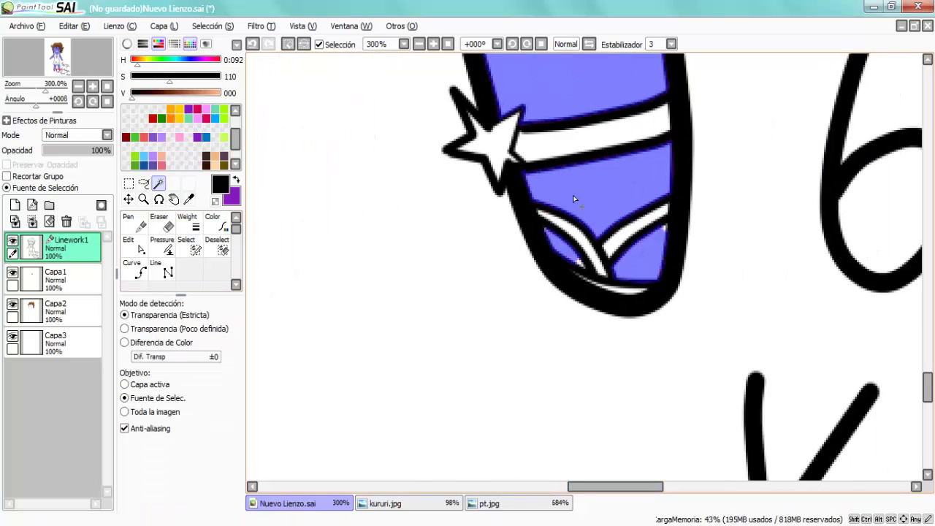
Step: Pick the light skin tone from the color chart in pt.jpg and return to the drawing
key("ctrl+Tab")
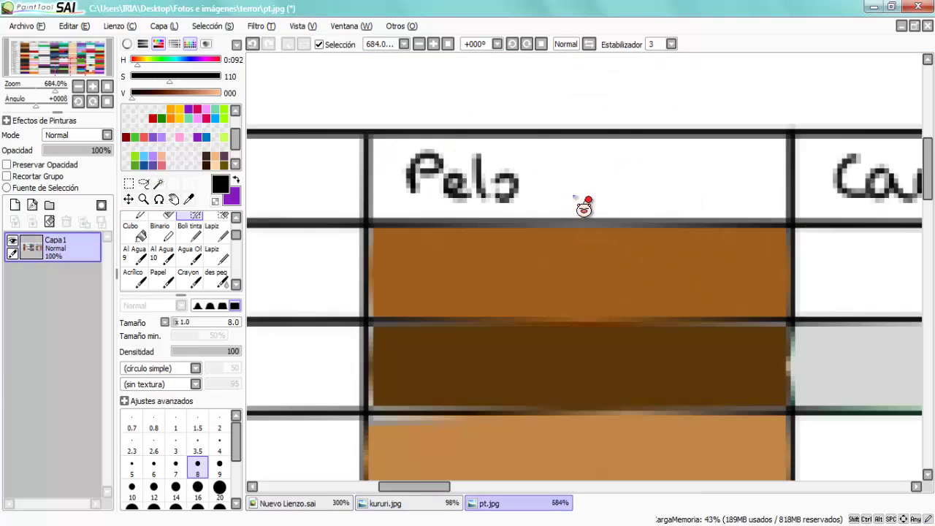
scroll(584, 205, "right", 10)
left_click(539, 283, "alt")
key("ctrl+Tab")
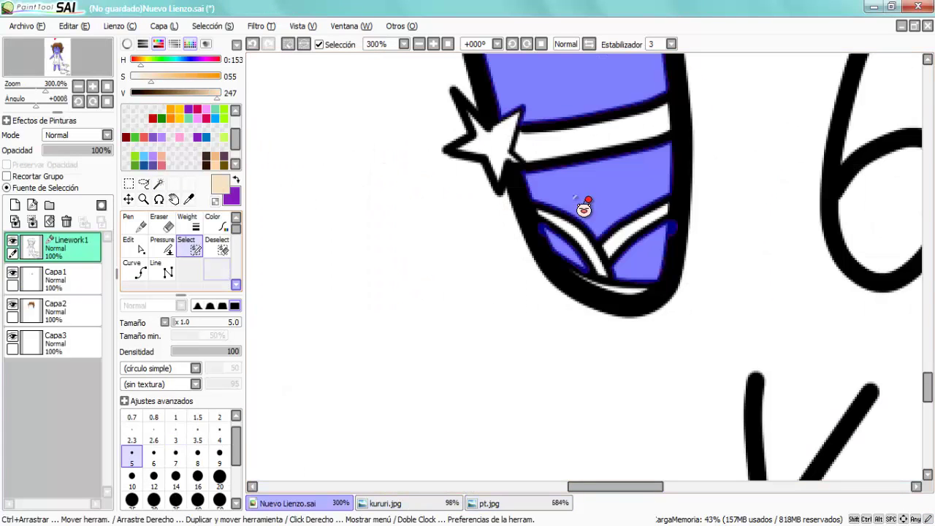
Step: Fill the selected face, neck, ears, arms, legs and feet on Capa3 with the skin tone using Cubo, and deselect
scroll(577, 202, "up", 10)
mouse_move(394, 175)
left_mouse_down()
mouse_move(453, 261)
mouse_move(511, 293)
mouse_move(614, 241)
left_mouse_up()
key("f")
key("minus")
key("minus")
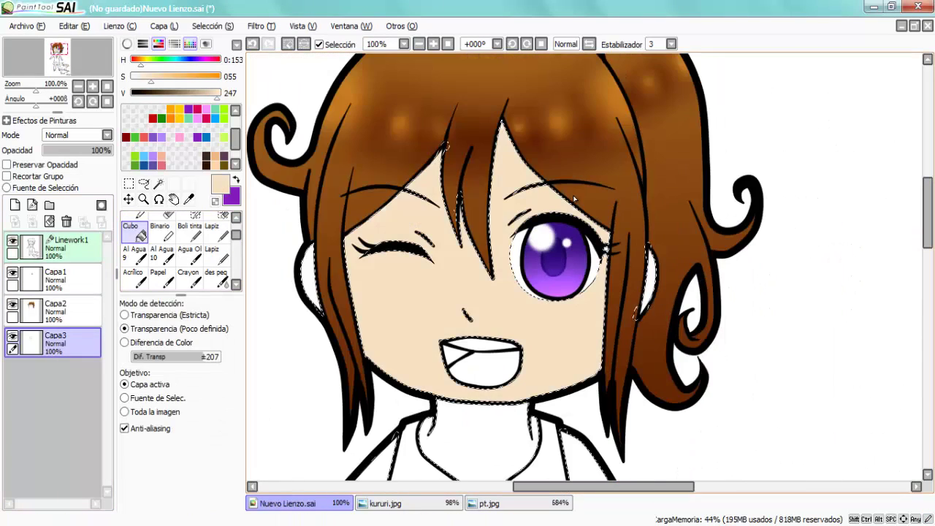
scroll(584, 208, "down", 5)
left_click(584, 208)
scroll(583, 208, "down", 5)
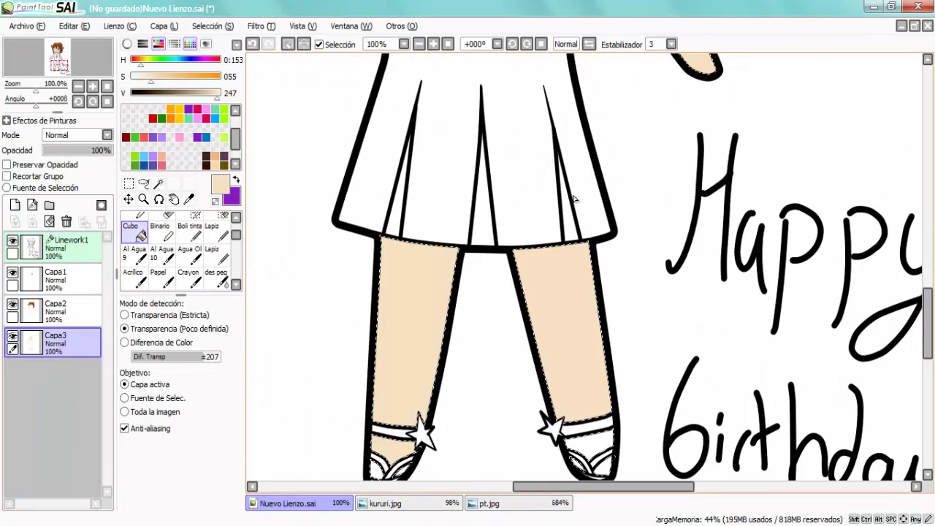
key("ctrl+d")
Step: Add a layer clipped to Capa3 in Multiplicar mode and ready Lapiz with a light pink
left_click(14, 205)
left_click(7, 176)
left_click(77, 135)
left_click(62, 159)
left_click(212, 230)
left_click(179, 136)
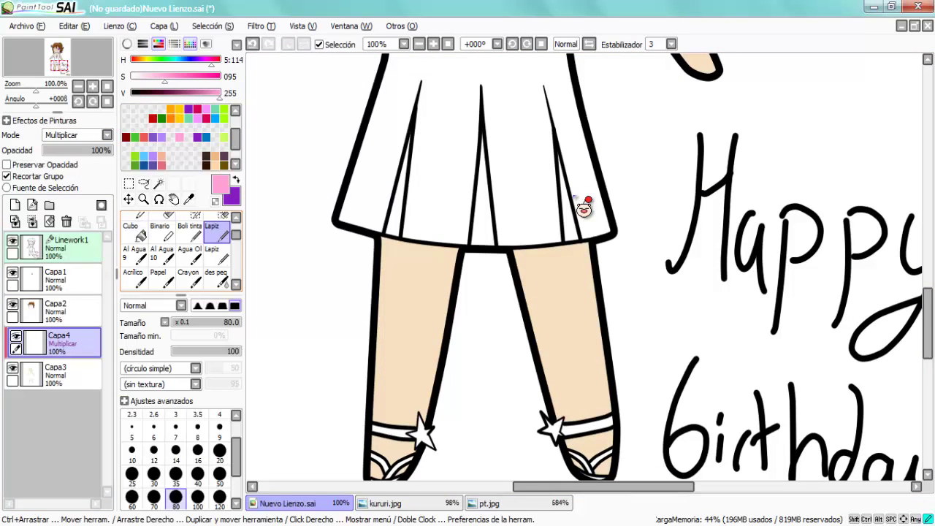
Step: Paint pink shadows under the skirt hem, along the inner legs and feet, and along the lower edges of both arms at size 80
left_click_drag(373, 245, 620, 252)
scroll(584, 263, "down", 2)
left_click_drag(438, 197, 409, 365)
left_click_drag(526, 205, 557, 369)
scroll(556, 368, "up", 5)
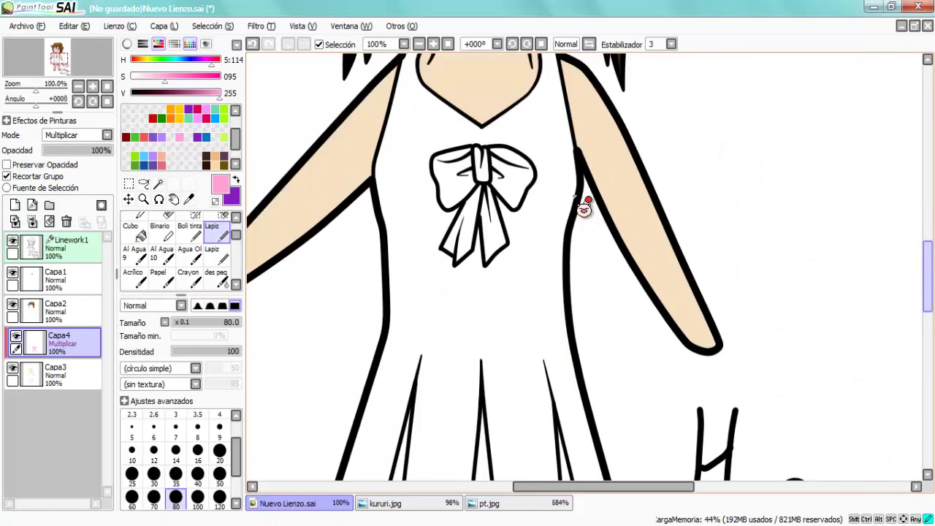
left_click_drag(266, 345, 431, 216)
left_click_drag(634, 187, 767, 398)
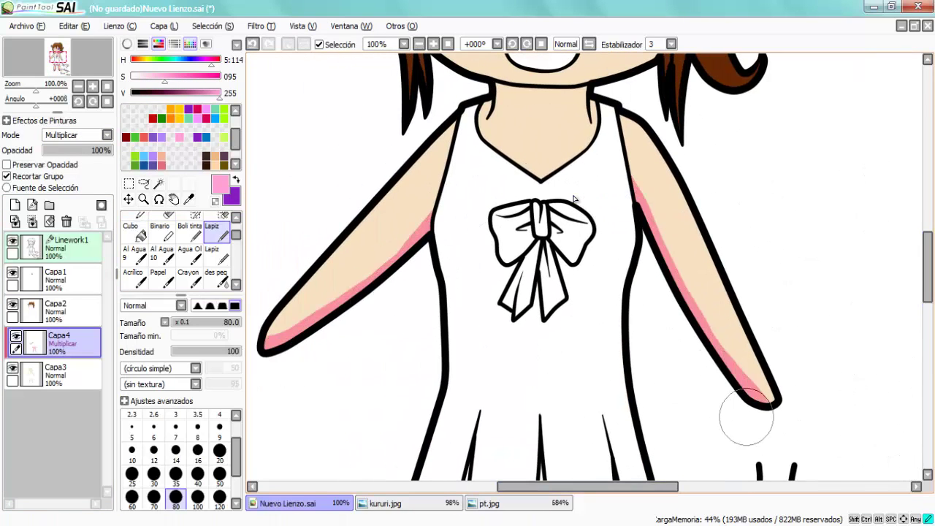
Step: Paint pink shadows at size 35 on the neck, beneath the bangs, down both sides of the face and on the ears
left_click(132, 450)
left_click_drag(484, 115, 530, 103)
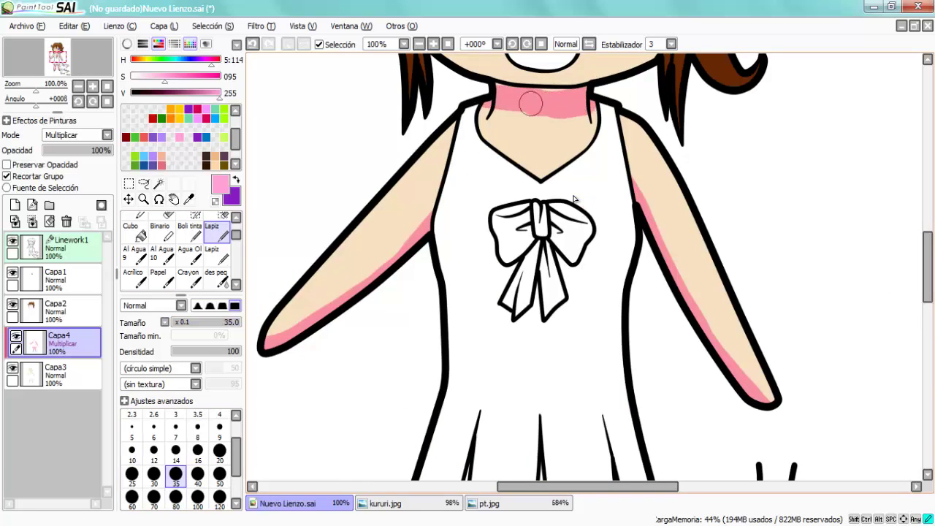
left_click_drag(605, 100, 549, 175)
scroll(511, 226, "up", 5)
left_click_drag(399, 212, 515, 110)
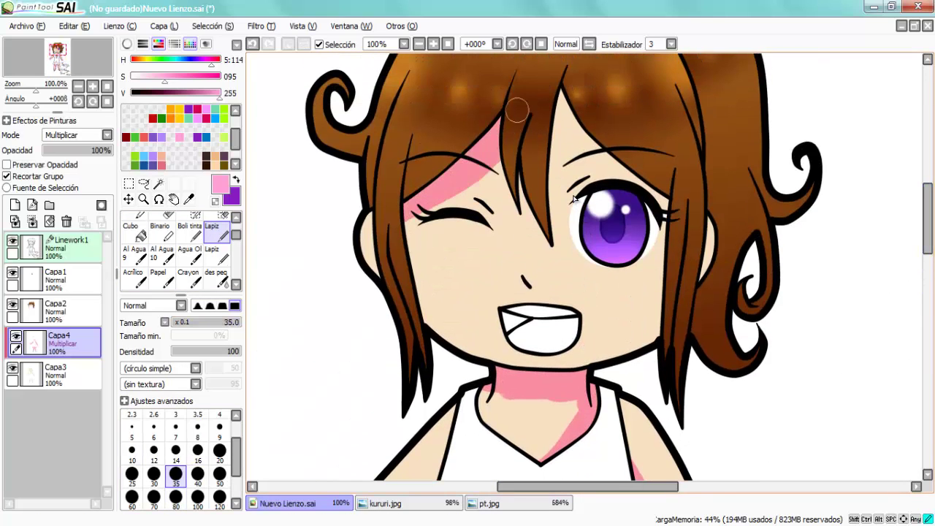
left_click_drag(559, 248, 574, 109)
left_click_drag(409, 221, 443, 337)
left_click_drag(662, 196, 657, 343)
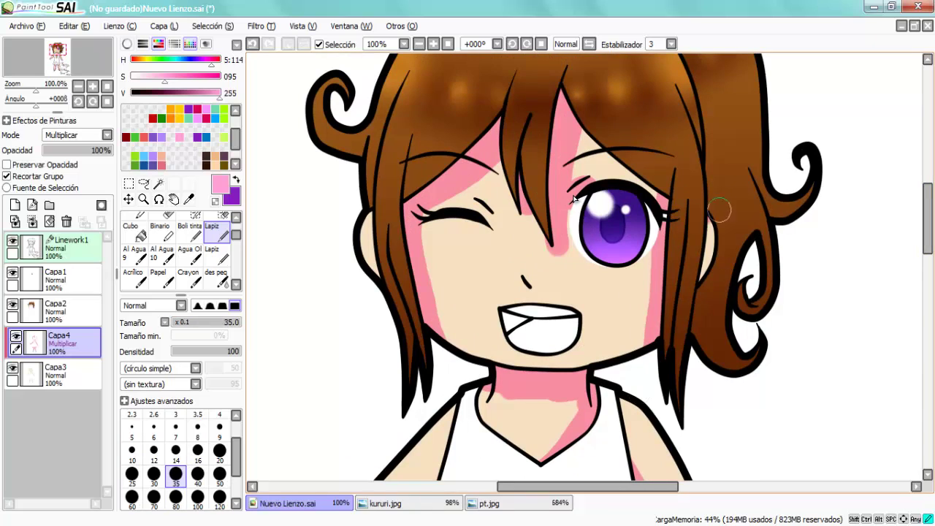
left_click(55, 374)
left_click(212, 252)
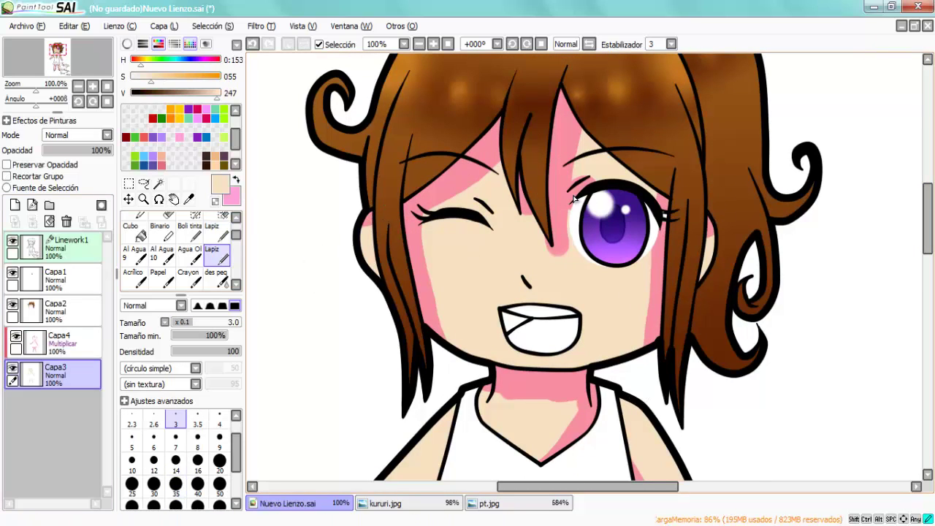
left_click(58, 342)
left_click(215, 276)
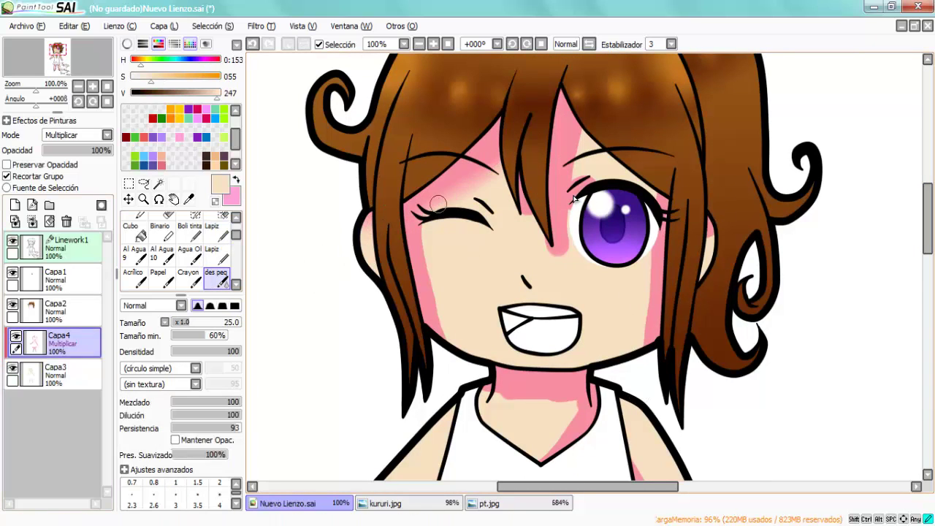
key("n")
key("n")
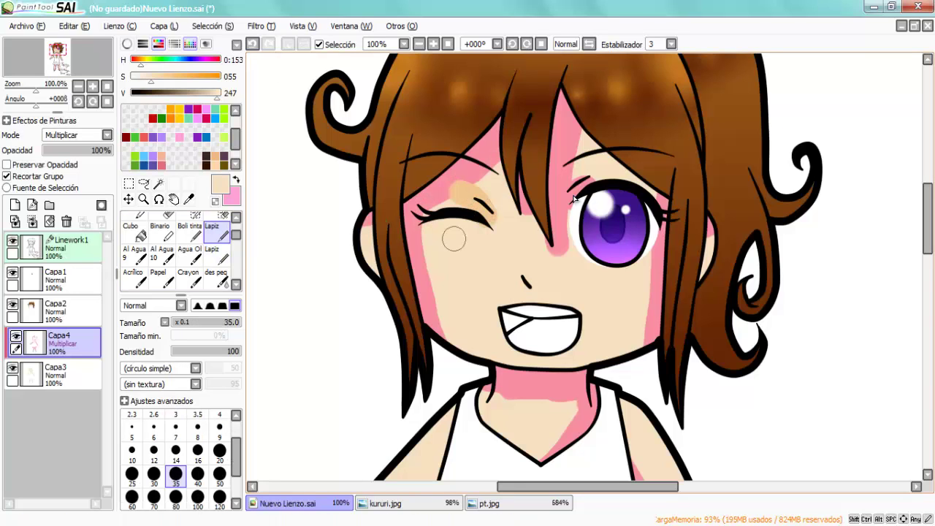
Step: Extend the pink shadow over the area above the winking eye with Lapiz at size 35
key("x")
left_click_drag(493, 223, 457, 194)
key("e")
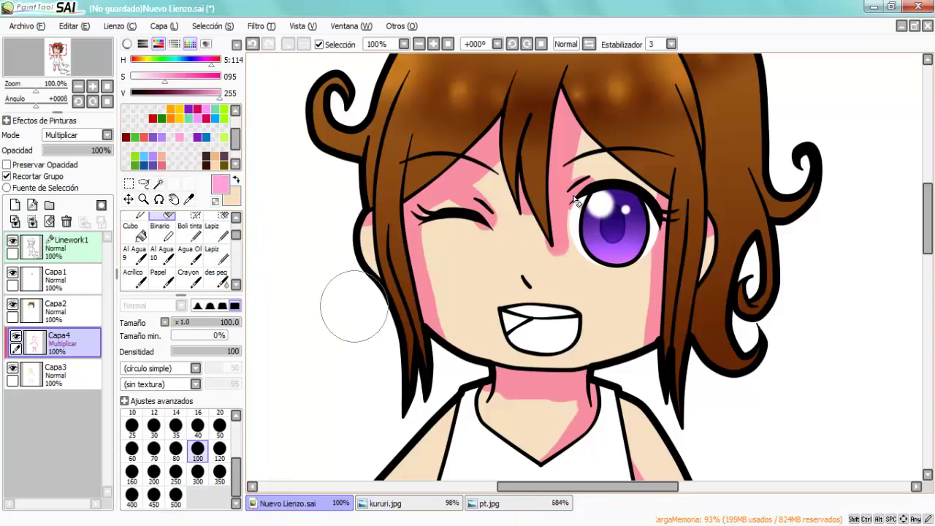
Step: Blend the pink shadows on the face and neck into the skin with des peq at size 36
key("n")
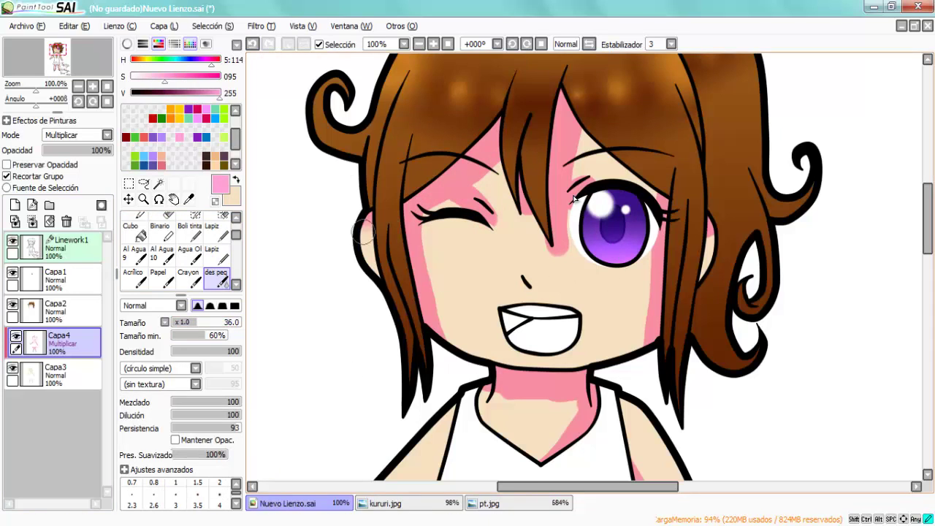
left_click_drag(431, 219, 432, 239)
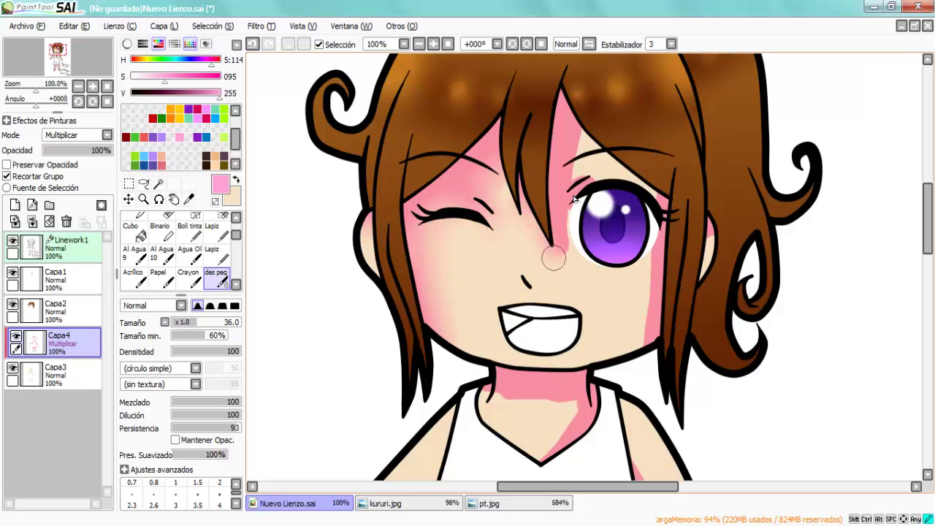
left_click_drag(646, 336, 648, 275)
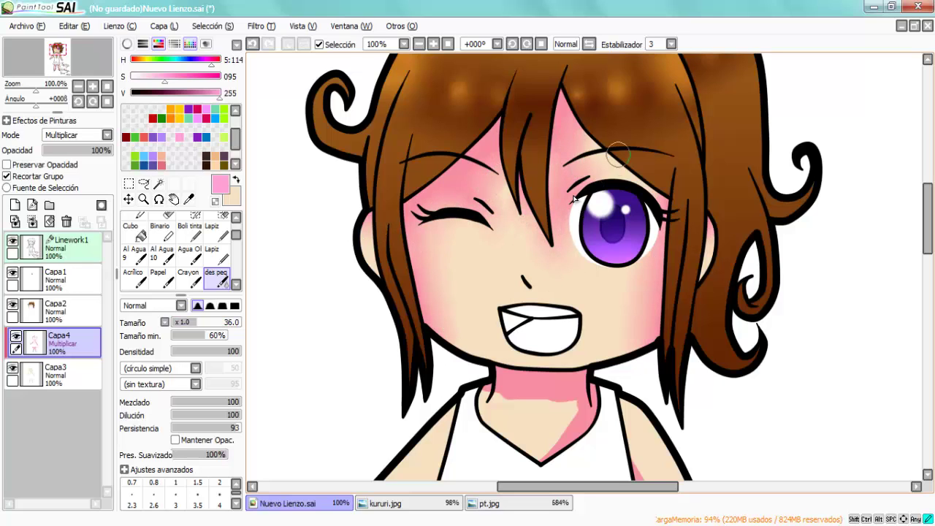
left_click_drag(494, 386, 516, 393)
Step: Blend the pink shadows on both arms, legs and feet into the skin with des peq at size 36
scroll(546, 471, "down", 5)
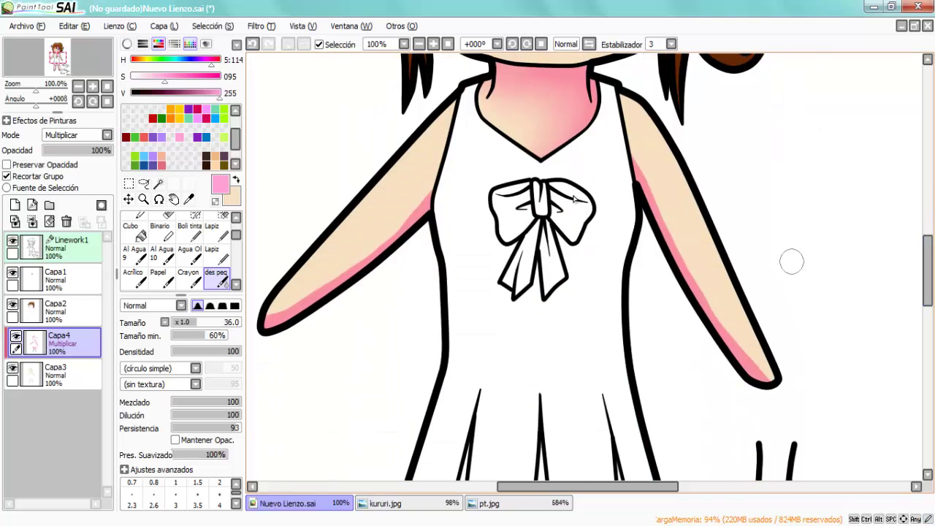
left_click_drag(398, 208, 350, 244)
left_click_drag(642, 248, 647, 150)
left_click_drag(696, 277, 660, 146)
scroll(490, 262, "down", 5)
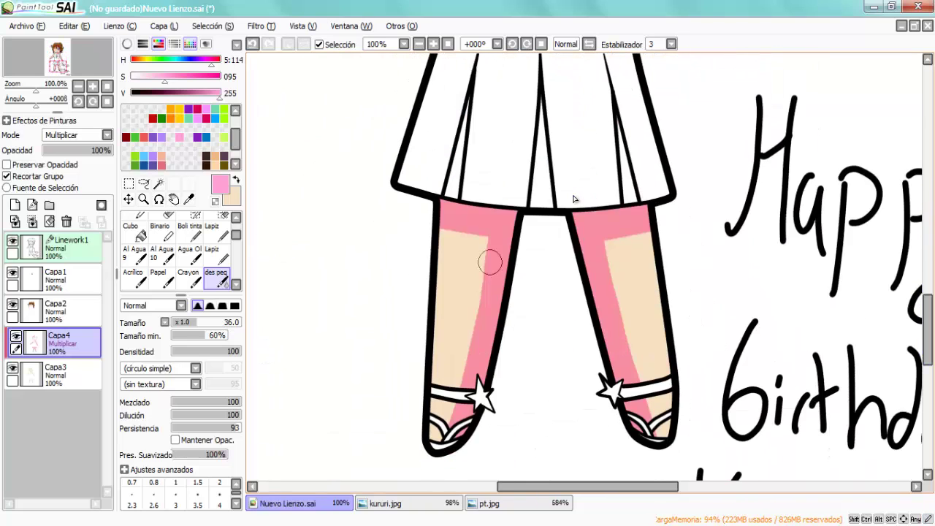
left_click_drag(463, 321, 466, 276)
left_click_drag(666, 216, 626, 318)
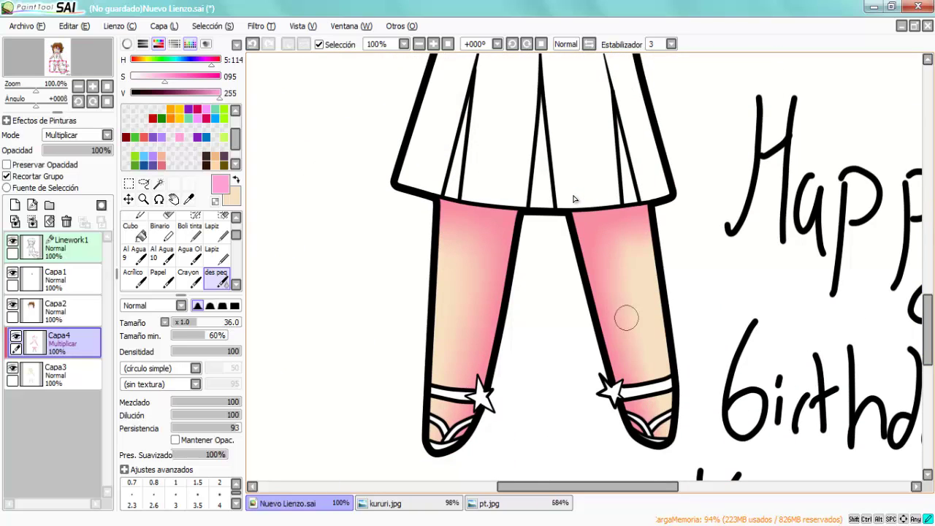
Step: Merge the shadows into Capa3, add a clipped Pantalla layer and paint skin-tone highlights along the outer legs with Lapiz at size 35
left_click(77, 135)
left_click(62, 159)
left_click(212, 231)
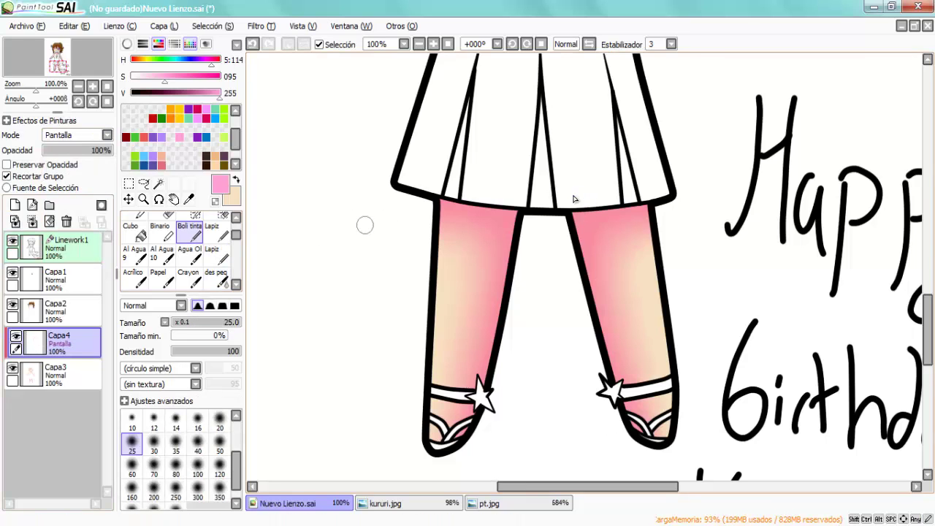
key("x")
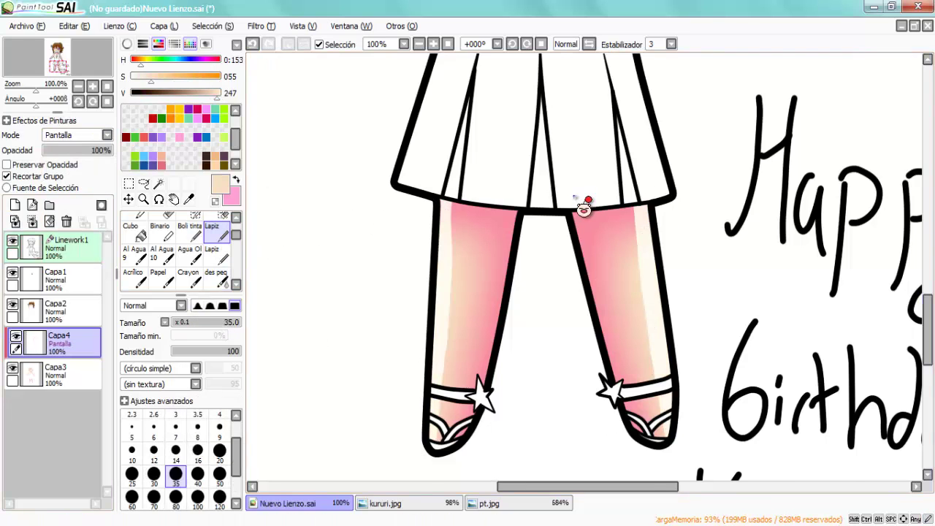
Step: Paint skin-tone highlights along both outer arms, the neck and the cheeks on the Pantalla layer with Lapiz at size 35
scroll(573, 199, "up", 5)
left_click_drag(632, 153, 765, 430)
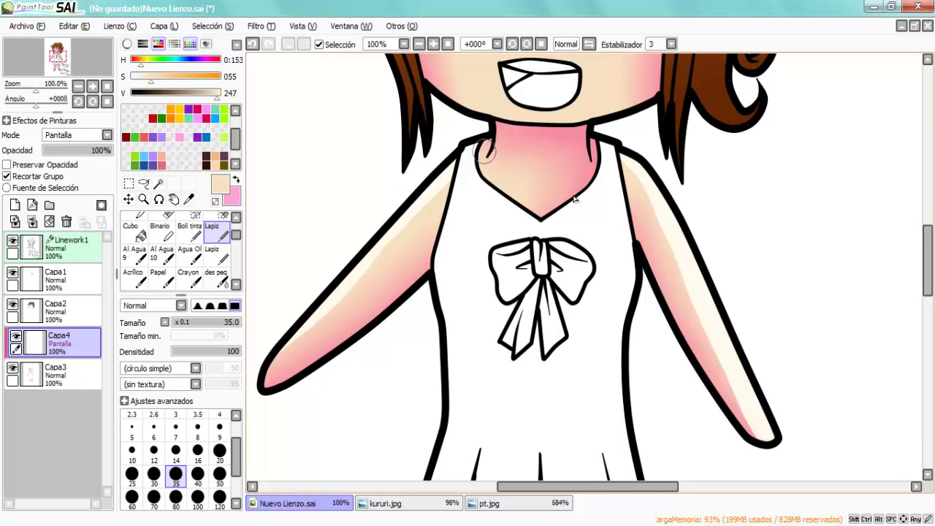
scroll(830, 233, "up", 3)
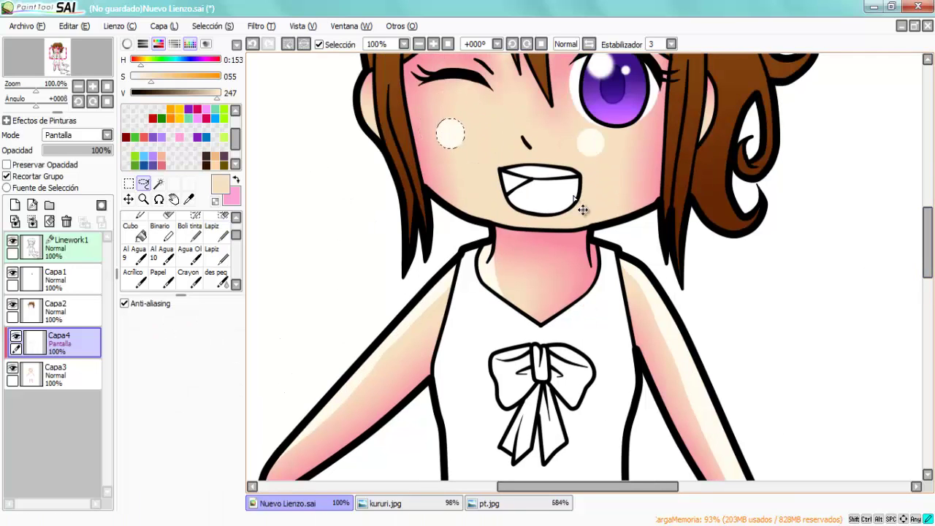
Step: Blend the highlights on the face, neck, arms and legs with des peq at size 36 and merge them into Capa3
key("e")
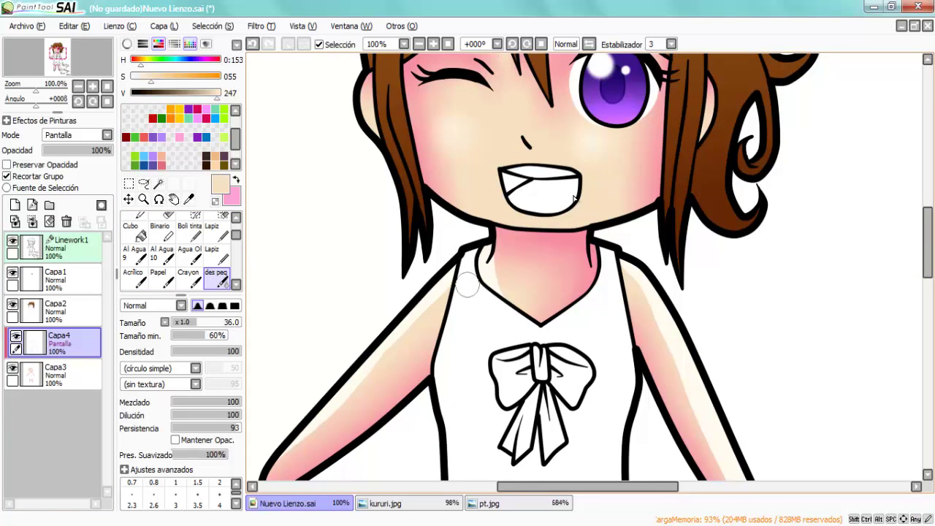
left_click_drag(322, 431, 421, 347)
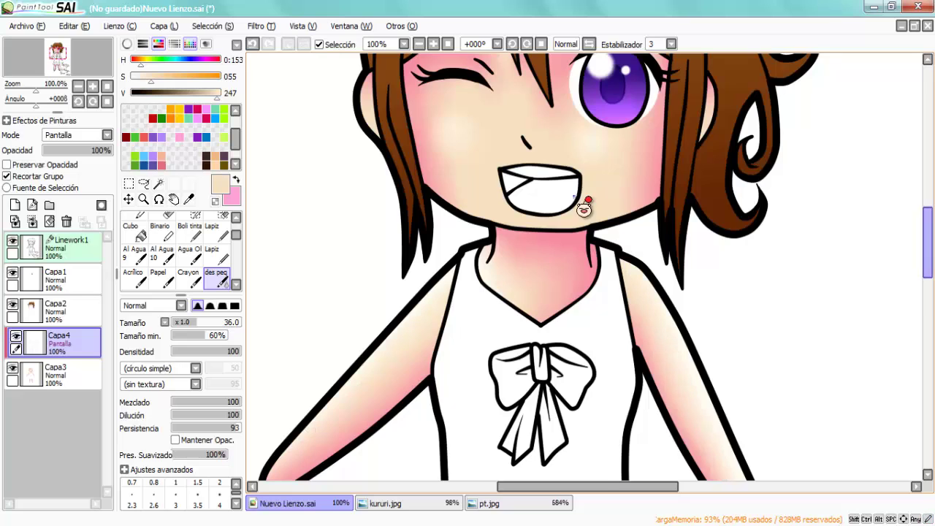
scroll(574, 199, "down", 6)
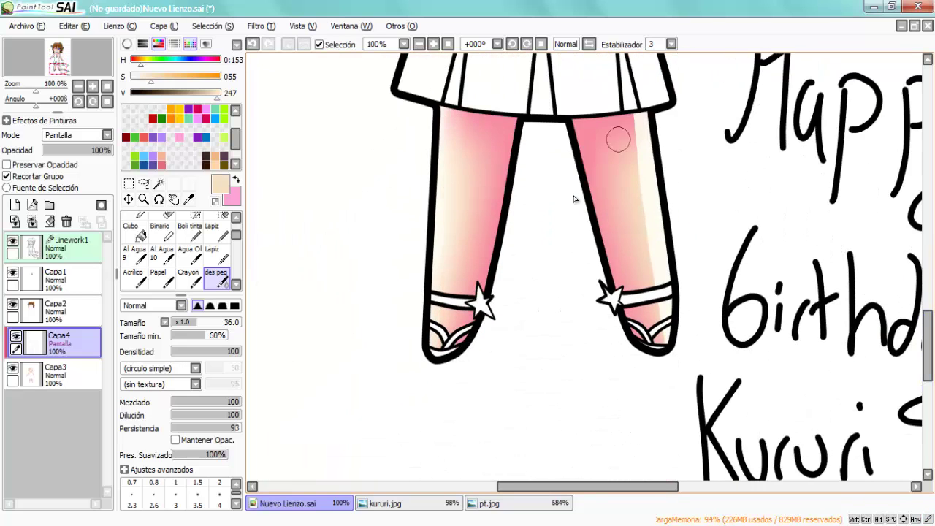
left_click_drag(618, 140, 639, 232)
key("ctrl+e")
Step: Select the whole dress, including the skirt pleats, by its linework and touch up the gaps with the selection pen at size 8
key("w")
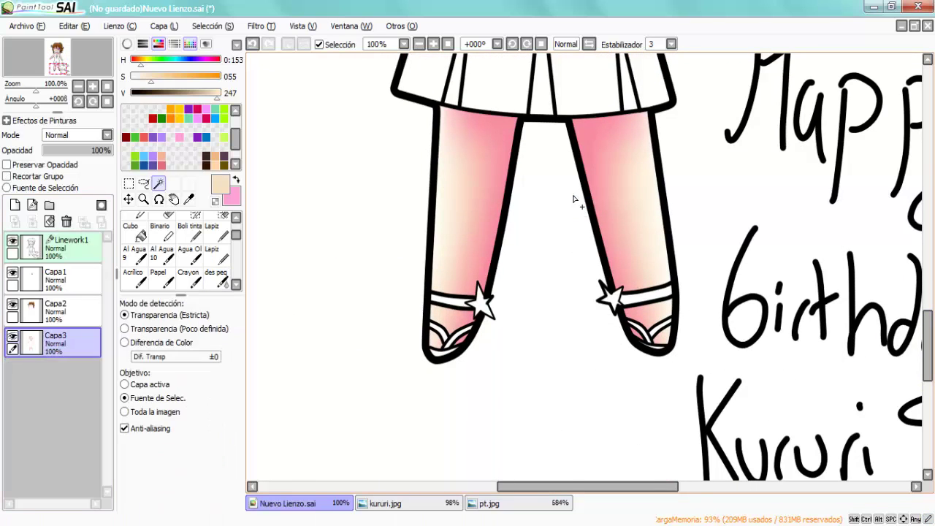
scroll(575, 200, "up", 4)
left_click(574, 198)
left_click(458, 388)
left_click(622, 394)
key("b")
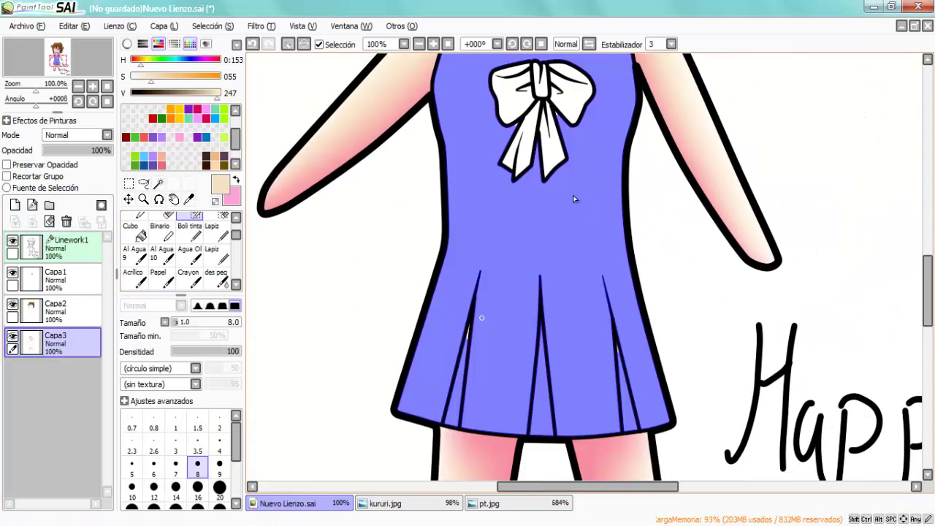
scroll(574, 198, "up", 3)
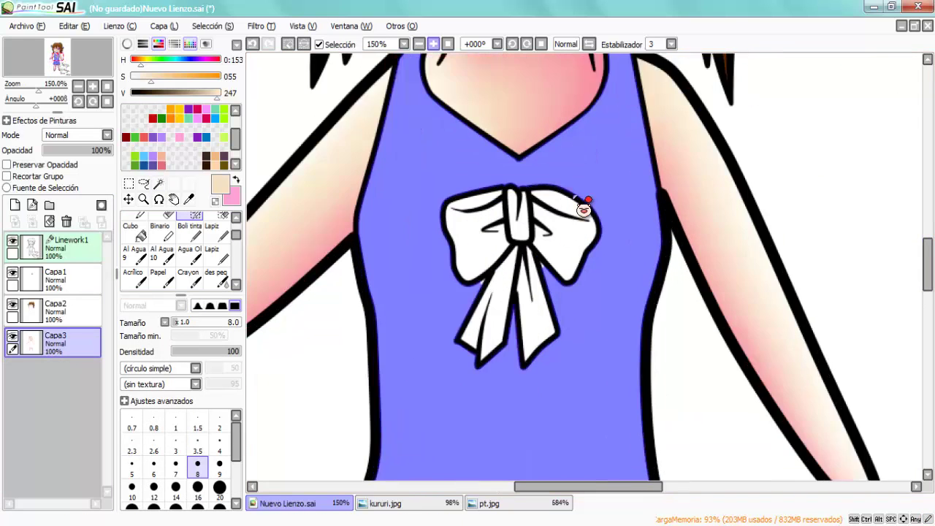
scroll(574, 199, "up", 3)
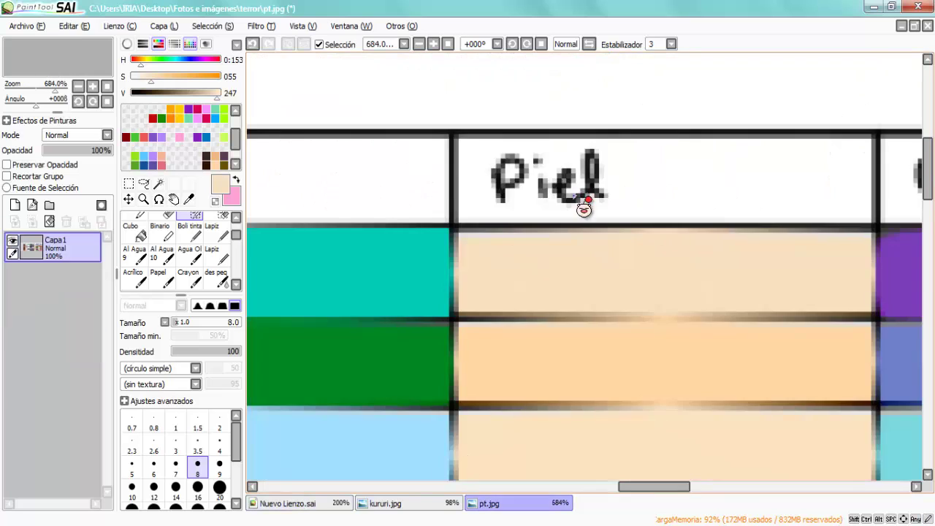
Step: Pick the purple dress color from pt.jpg and fill the selected dress with it on a new layer below the skin
scroll(641, 257, "down", 2)
scroll(568, 196, "left", 3)
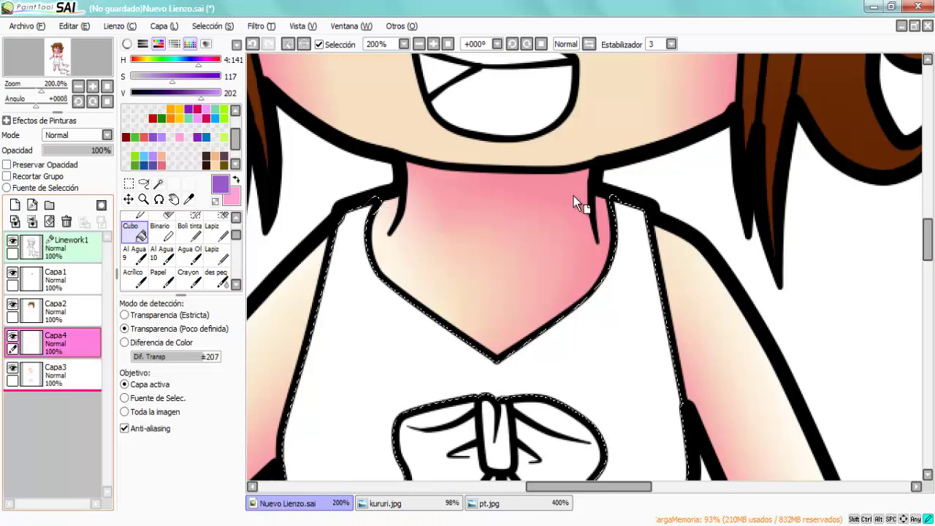
left_click(574, 198)
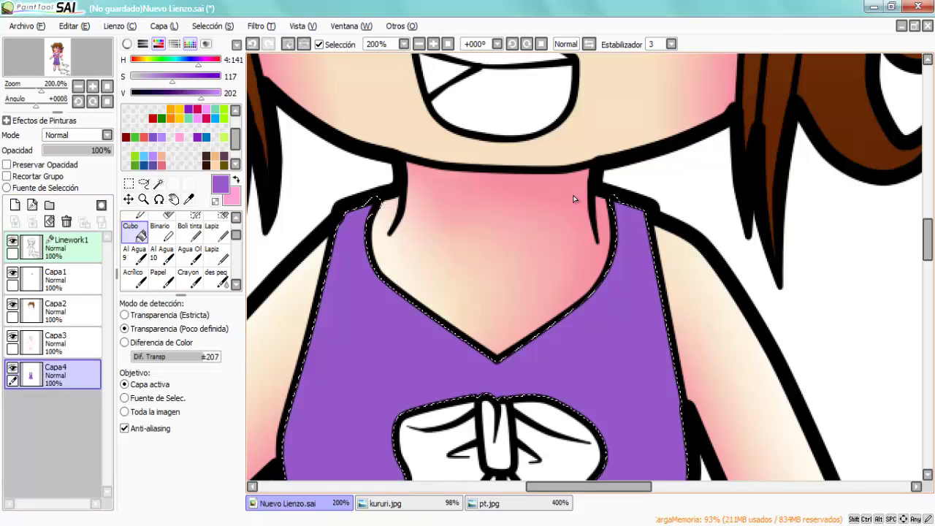
Step: Add a clipped Multiplicar layer and paint purple shadows on the straps, around the bow and along the skirt pleats with Boli tinta at size 25
scroll(574, 199, "down", 5)
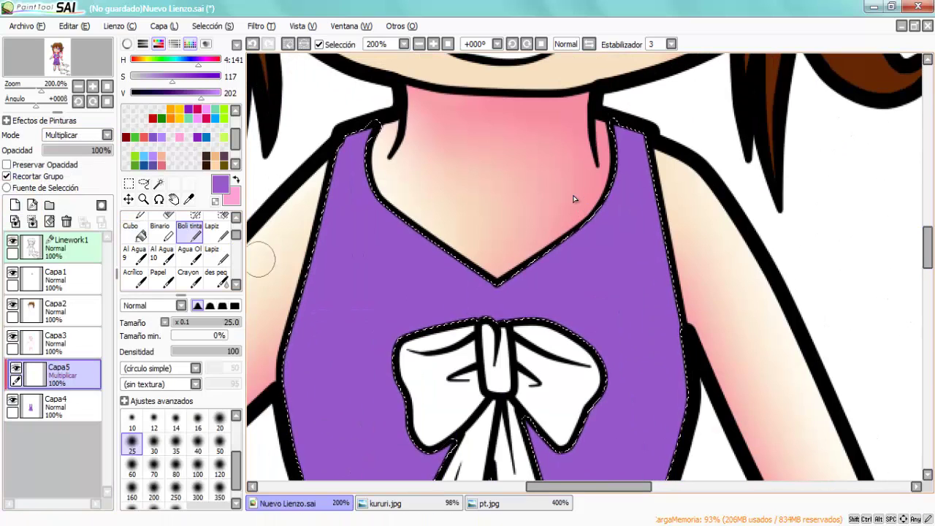
scroll(574, 199, "down", 1)
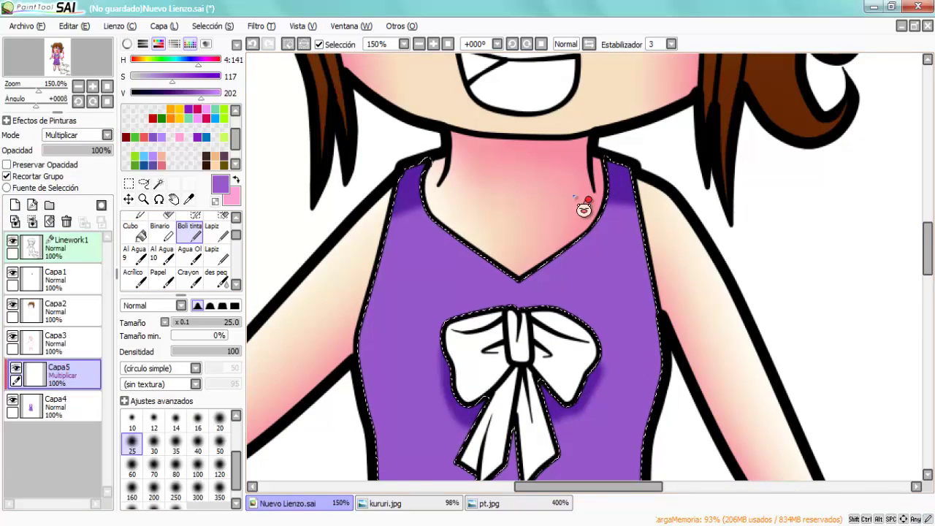
scroll(574, 199, "down", 5)
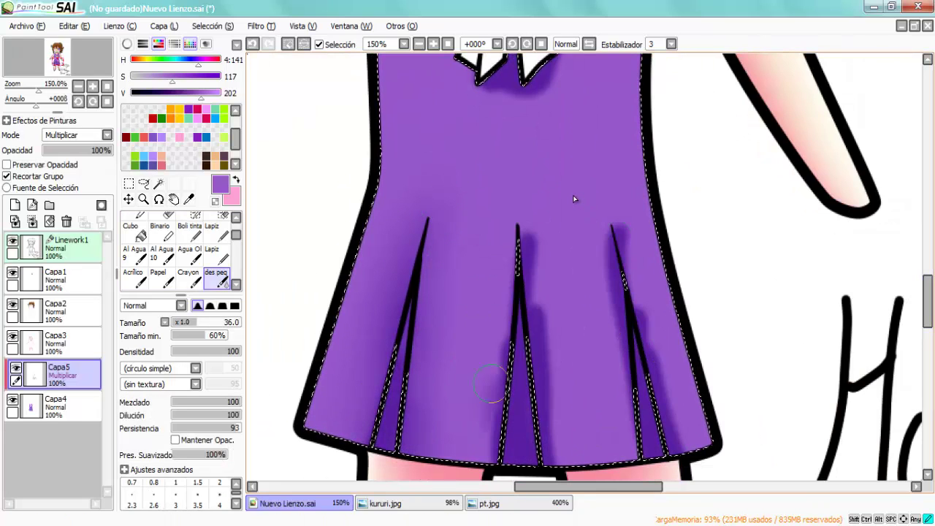
Step: Blend the shadows beside the middle and right skirt pleats with des peq at size 36
left_click_drag(532, 233, 548, 438)
left_click_drag(618, 227, 621, 417)
left_click_drag(636, 307, 672, 446)
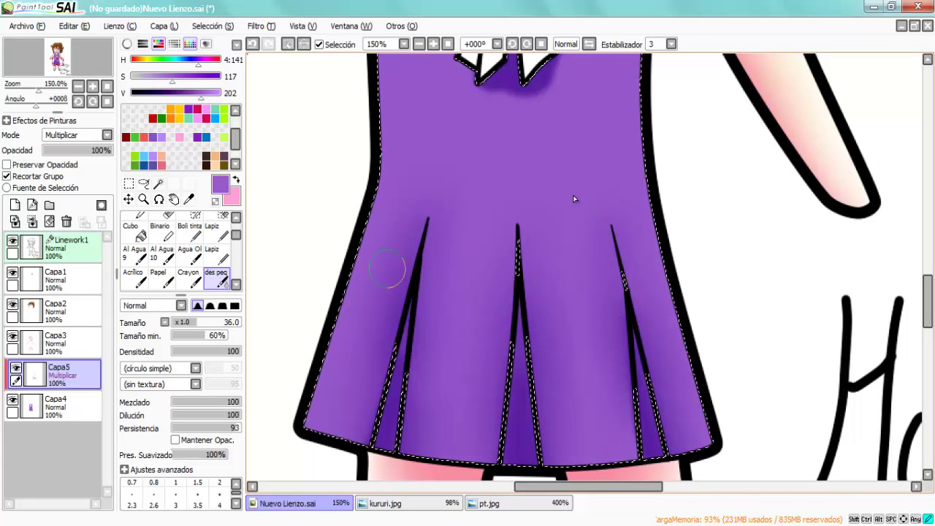
Step: Repaint the insides of the skirt pleats in solid purple shadow with Lapiz at size 8
left_click(212, 231)
scroll(575, 198, "up", 2)
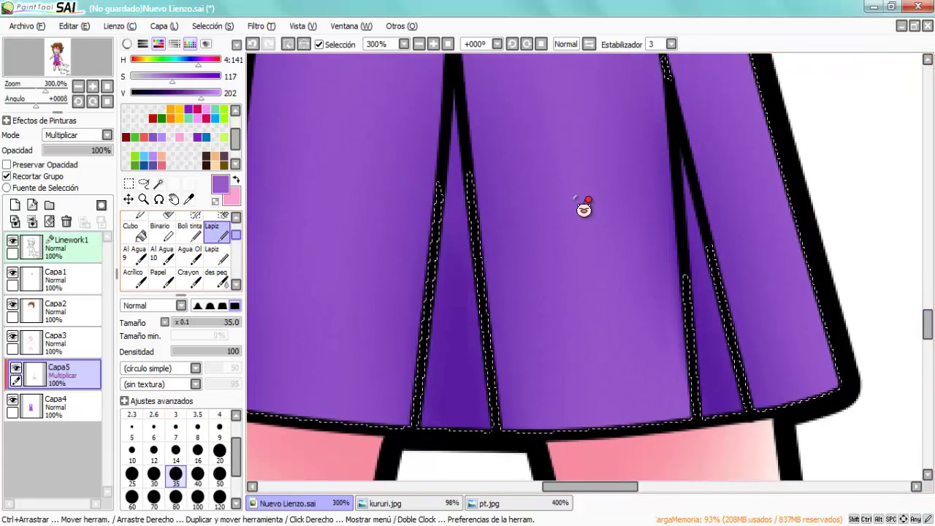
key("n")
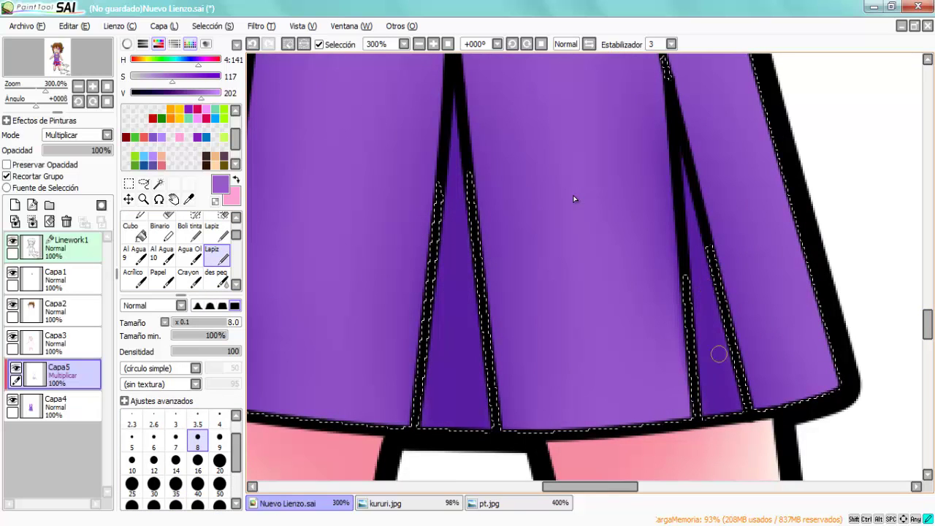
Step: Blend the shadows on the dress straps and around the bow with des peq at size 36
key("h")
scroll(583, 207, "down", 3)
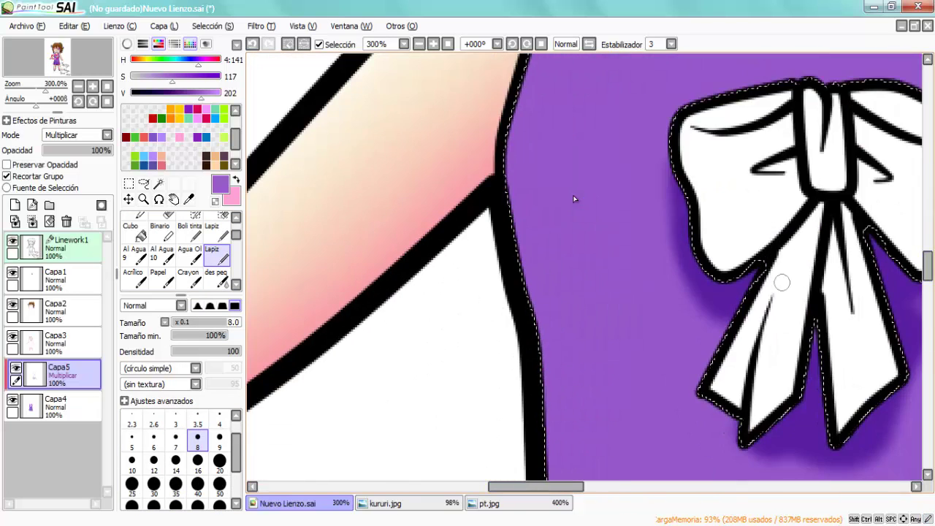
scroll(575, 199, "up", 1)
key("b")
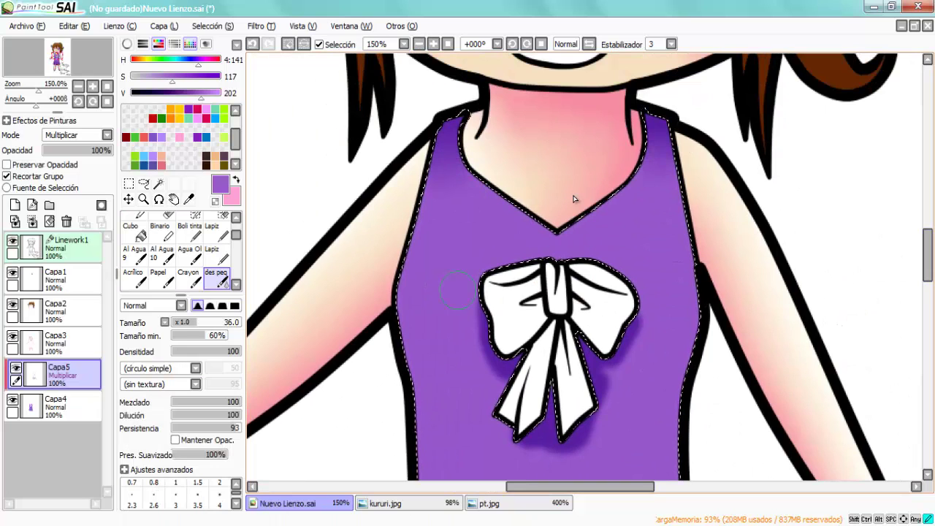
left_click_drag(488, 306, 570, 446)
left_click_drag(632, 321, 581, 431)
left_click_drag(540, 379, 497, 431)
left_click_drag(504, 278, 486, 387)
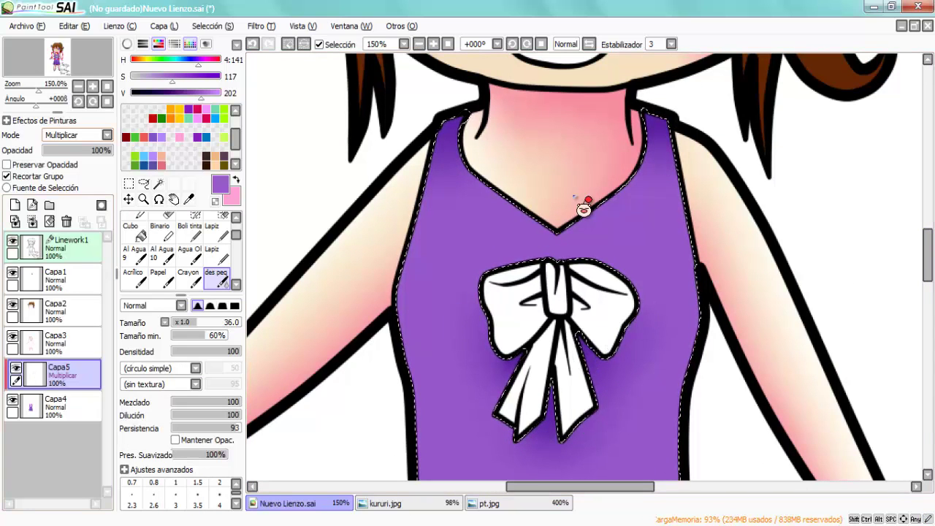
Step: Set the new clipped layer to Pantalla and paint highlights down the dress side and skirt folds with Boli tinta at size 25
left_click(76, 135)
left_click(73, 170)
left_click(189, 232)
scroll(577, 201, "down", 2)
left_click_drag(928, 258, 928, 274)
mouse_move(515, 124)
left_mouse_down()
mouse_move(503, 201)
mouse_move(496, 353)
mouse_move(475, 446)
left_mouse_up()
left_click_drag(544, 358, 544, 467)
left_click_drag(596, 355, 599, 468)
left_click_drag(643, 307, 650, 460)
Step: Blend the dress highlights with des peq at size 36, merge them into Capa4 and clear the selection
key("b")
mouse_move(512, 124)
left_mouse_down()
mouse_move(505, 233)
mouse_move(495, 373)
mouse_move(473, 459)
left_mouse_up()
left_click_drag(540, 355, 544, 471)
left_click_drag(575, 409, 577, 471)
left_click_drag(599, 357, 603, 472)
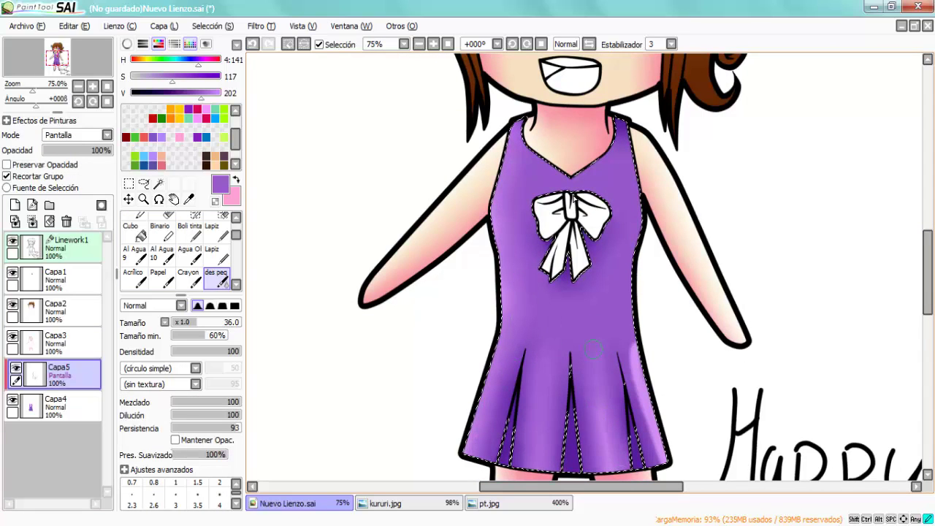
mouse_move(643, 343)
left_mouse_down()
mouse_move(654, 475)
mouse_move(657, 467)
left_mouse_up()
key("ctrl+e")
key("ctrl+d")
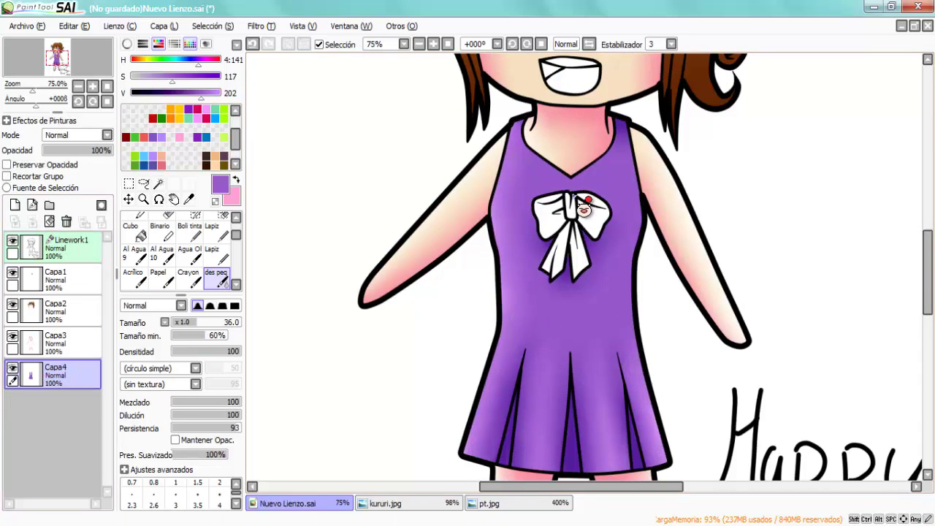
Step: Select the upper teeth by the linework and fill them with white
left_click_drag(584, 208, 574, 199)
key("w")
left_click(526, 316)
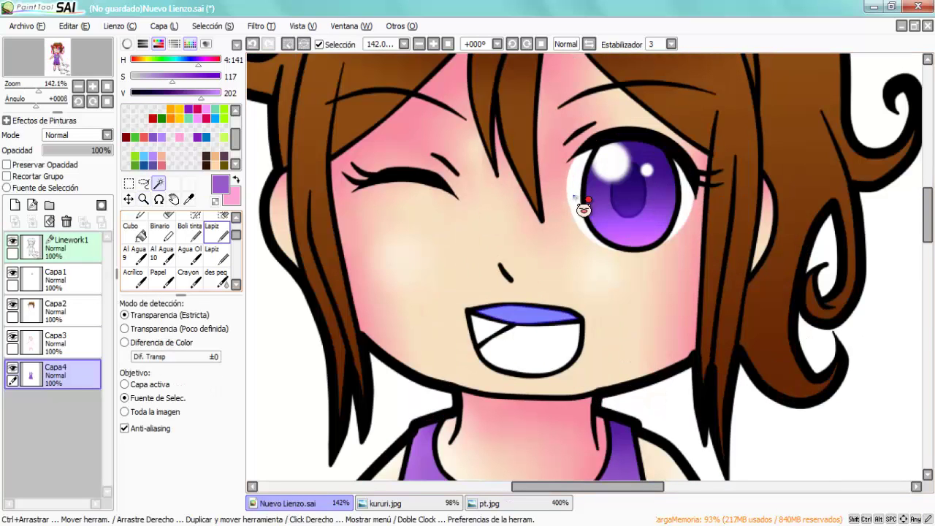
left_click(130, 109)
left_click(130, 231)
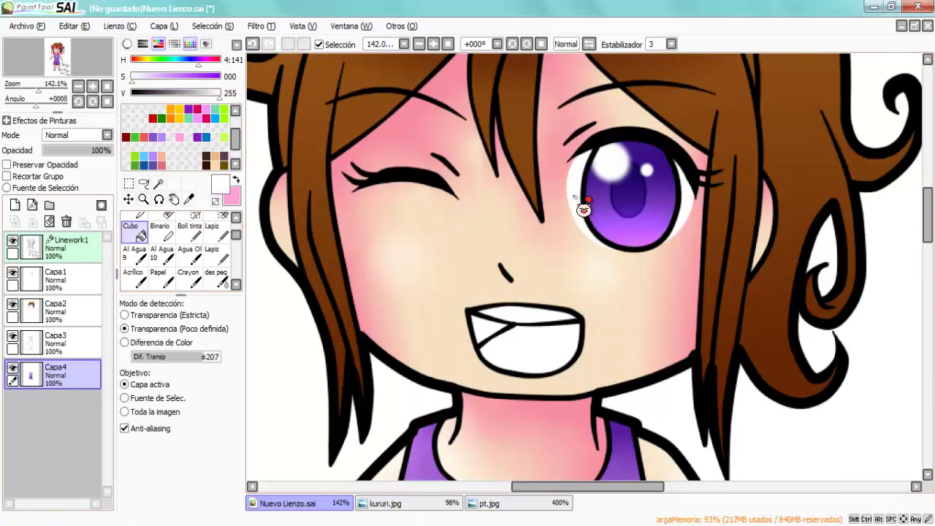
key("n")
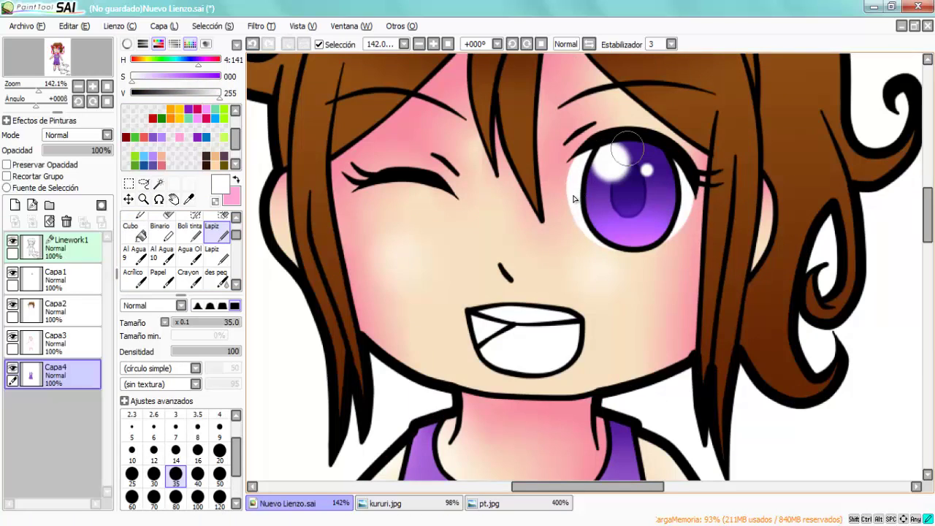
Step: Paint gray shadows on the eye white and upper teeth on a clipped Multiplicar layer, blend them with des peq and merge the layer
key("ctrl+shift+n")
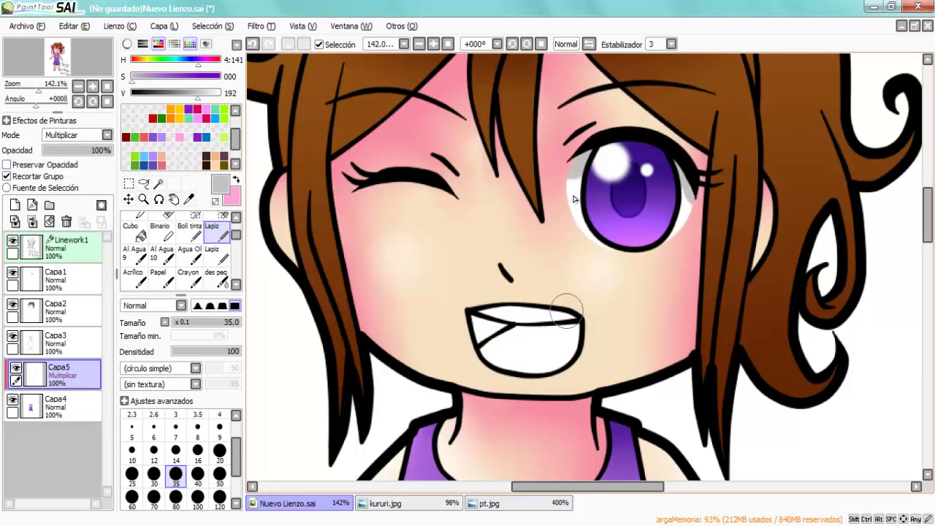
key("b")
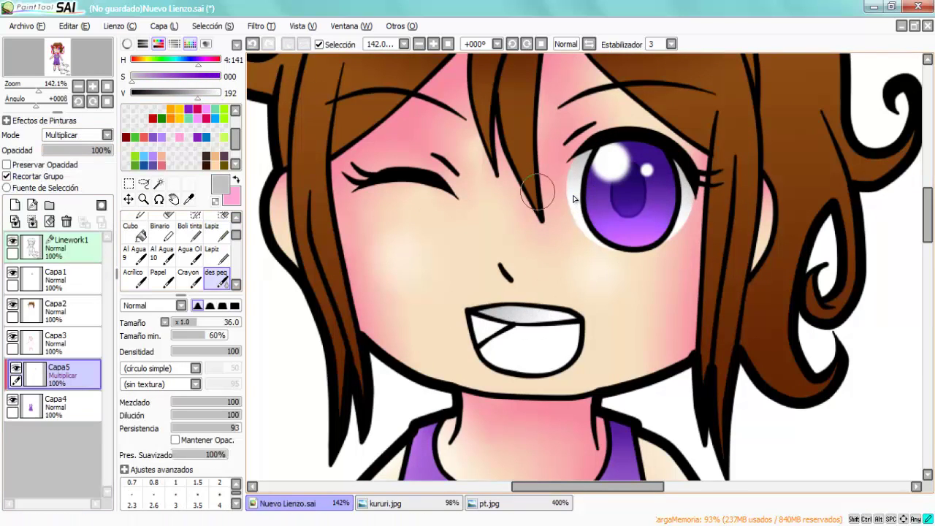
key("ctrl+z")
key("ctrl+z")
key("ctrl+z")
Step: Fill the tongue with light peach and the rest of the mouth interior with darker orange-brown on the new Capa5
key("w")
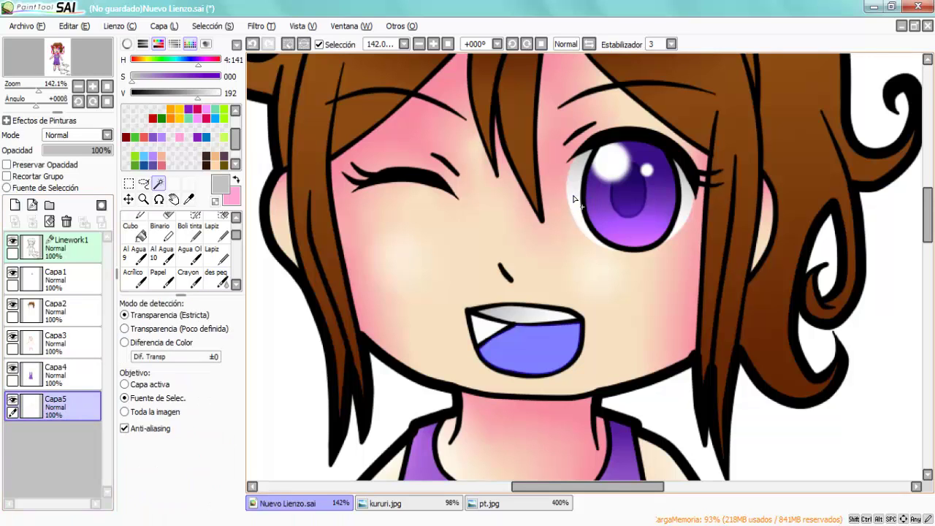
left_click(577, 192, "alt")
key("g")
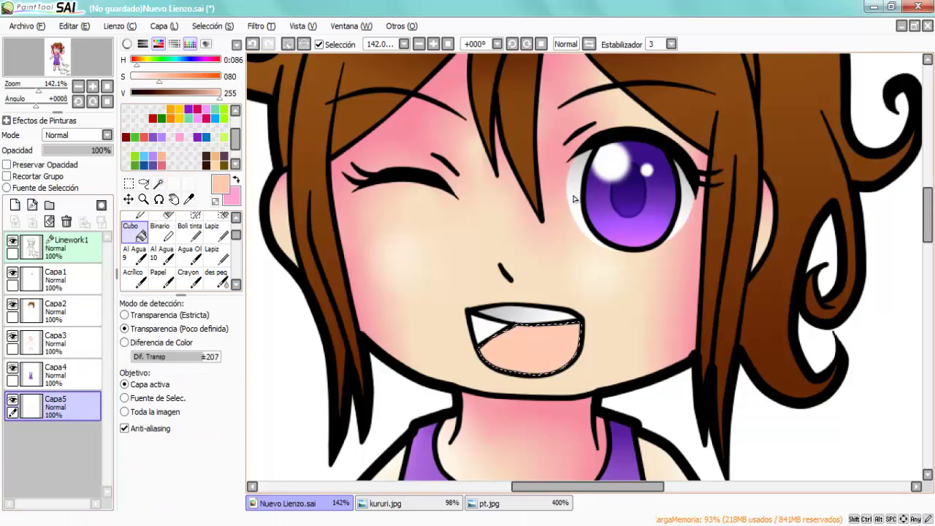
left_click(578, 192)
key("ctrl+z")
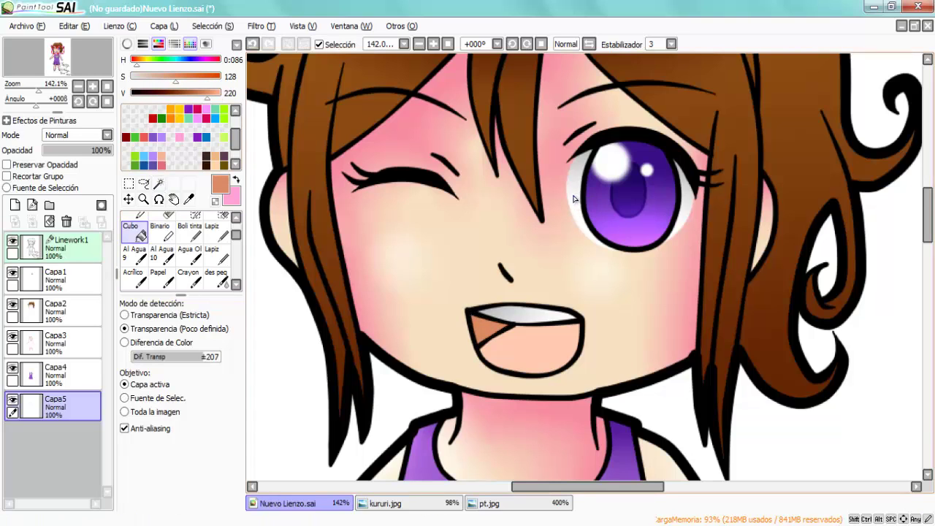
Step: Shade the tongue and mouth interior in orange on a clipped Multiplicar layer, blend with des peq at size 36 and merge into Capa5
key("ctrl+shift+n")
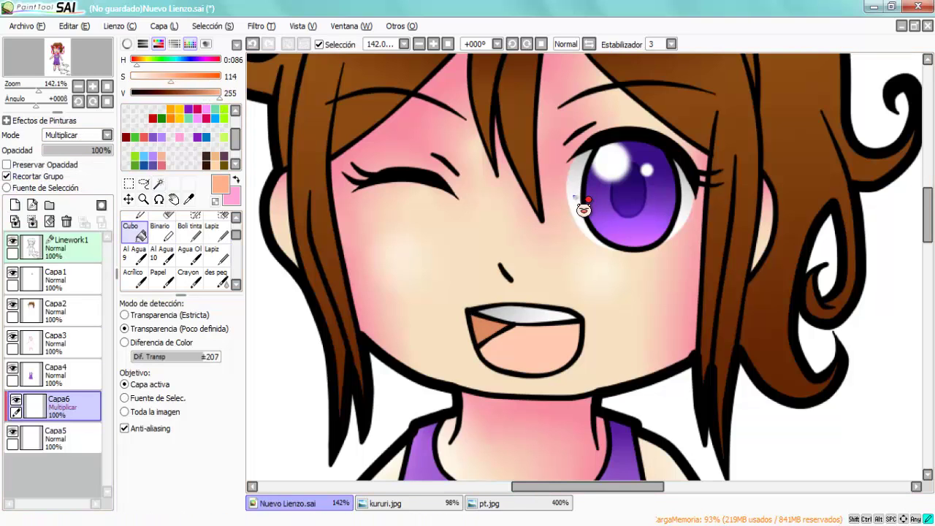
key("b")
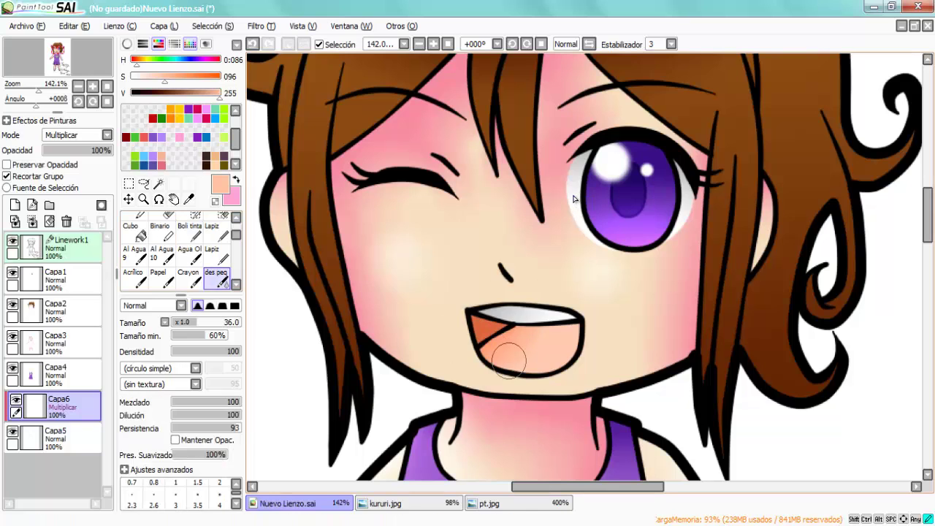
key("ctrl+z")
Step: Pick the turquoise in the Pies column of pt.jpg and paint the ponytail's hair tie with Boli tinta at size 25
scroll(582, 207, "up", 5)
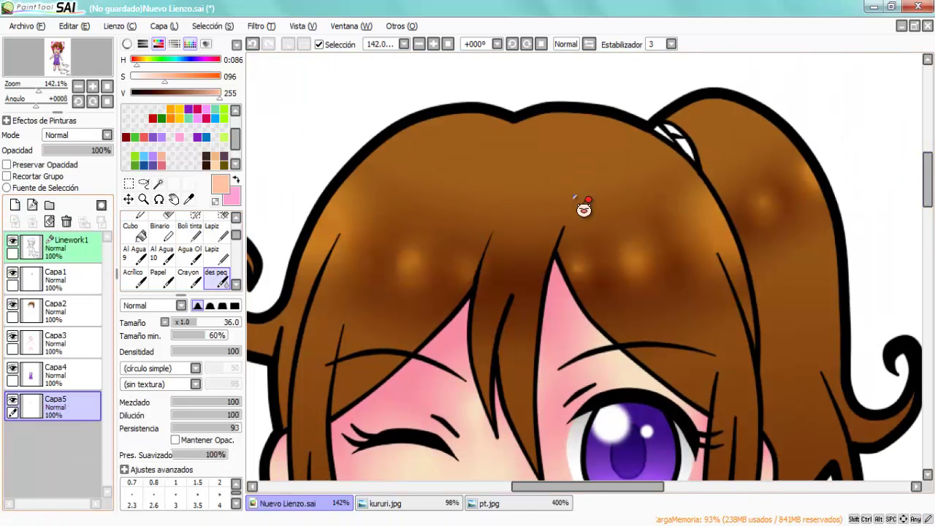
left_click(488, 503)
left_click(731, 255, "alt")
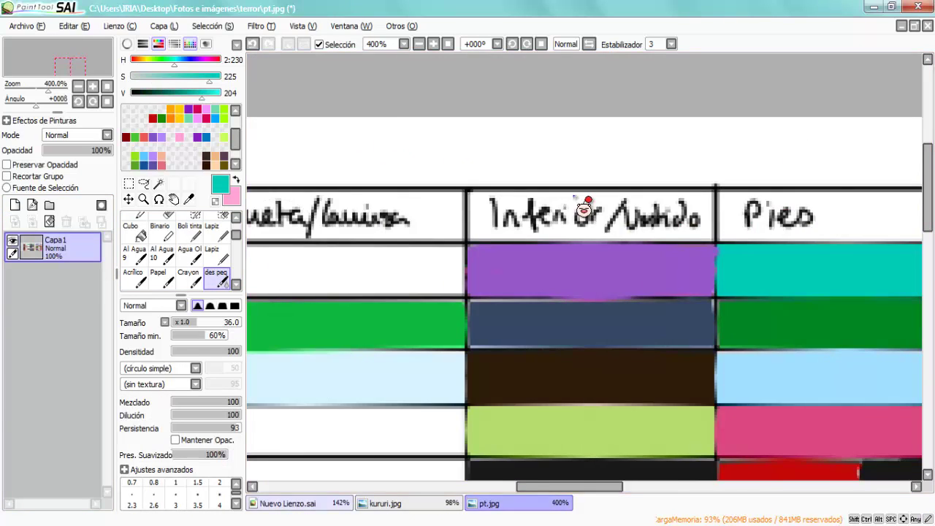
left_click(287, 502)
left_click(189, 234)
left_click_drag(668, 134, 686, 152)
scroll(584, 209, "down", 5)
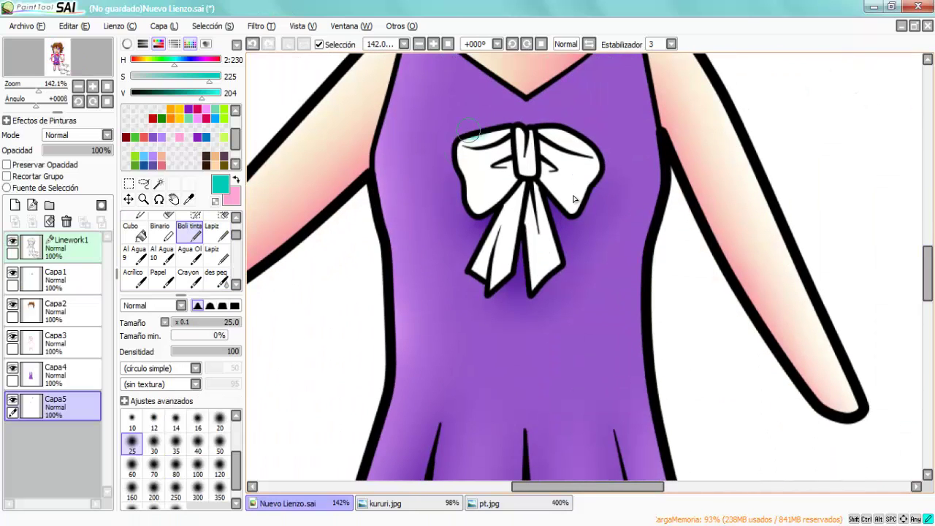
Step: Paint the chest bow and the straps of both sandals turquoise with Boli tinta at size 25
mouse_move(468, 146)
left_mouse_down()
mouse_move(455, 179)
mouse_move(576, 165)
mouse_move(435, 291)
mouse_move(565, 266)
left_mouse_up()
scroll(584, 209, "down", 10)
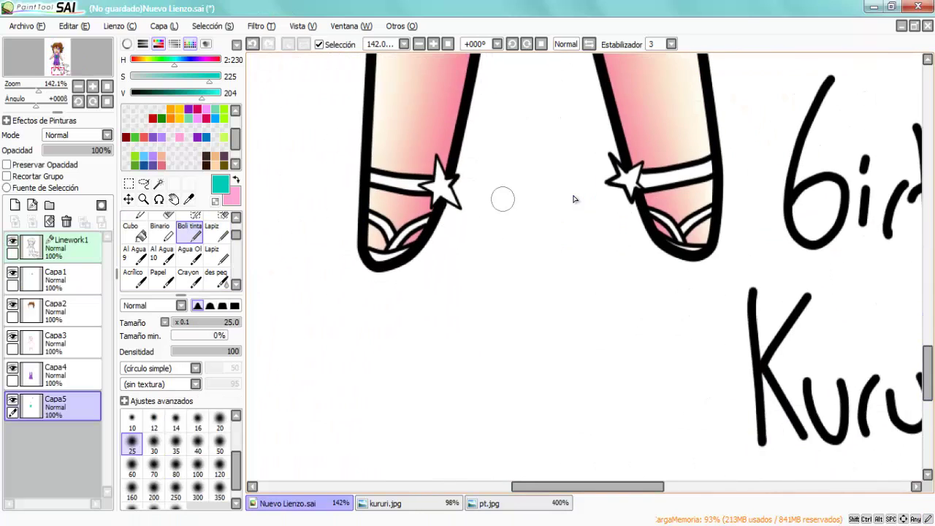
scroll(348, 109, "up", 2)
left_click_drag(365, 139, 394, 172)
left_click_drag(306, 220, 292, 150)
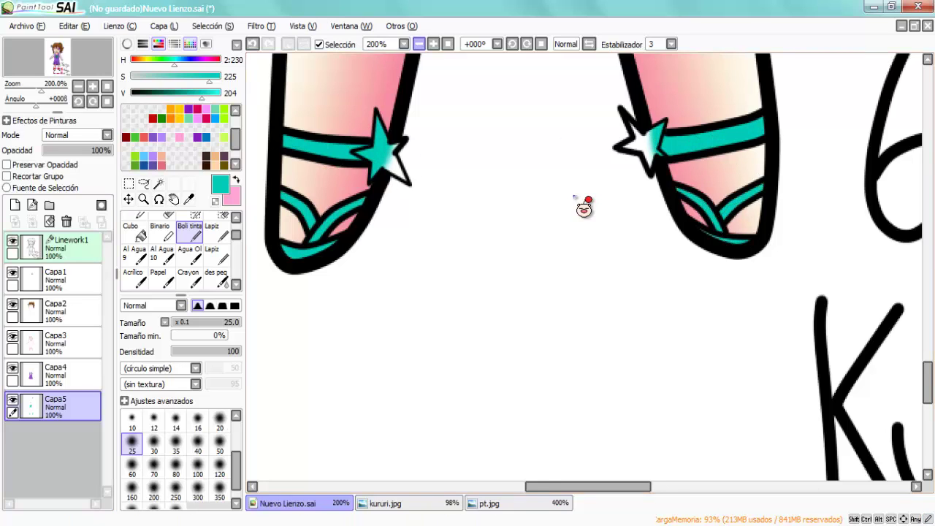
Step: Fill the remaining white areas of the sandals' star ornaments with turquoise using Lapiz at size 5
scroll(584, 209, "up", 2)
key("n")
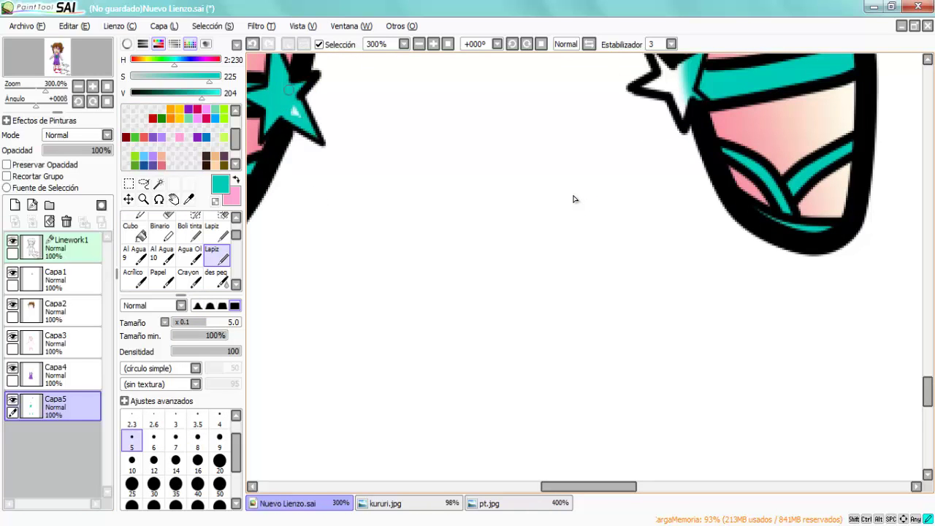
scroll(574, 199, "up", 3)
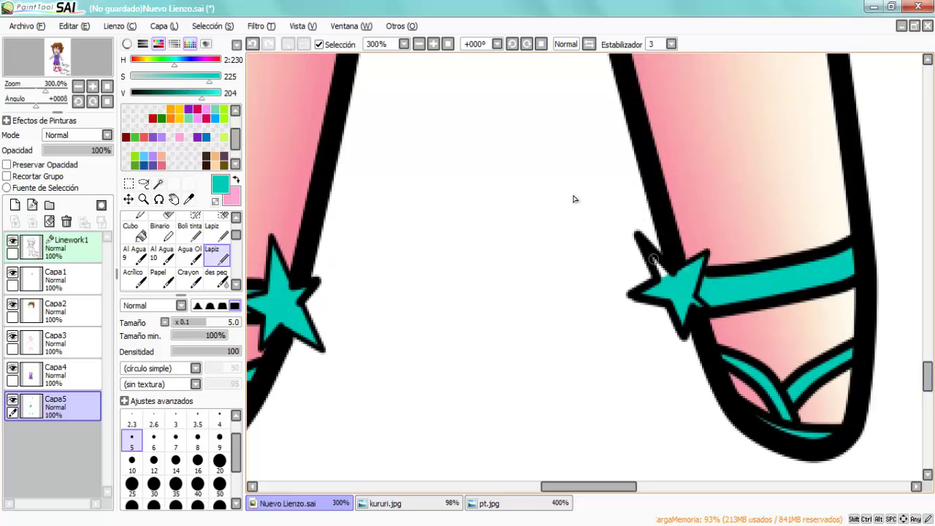
Step: Paint turquoise shadows on the sandals, bow and hair tie with Boli tinta on a clipped layer above Capa5, changed from Multiplicar to Shade
key("ctrl+shift+n")
key("b")
scroll(583, 209, "down", 3)
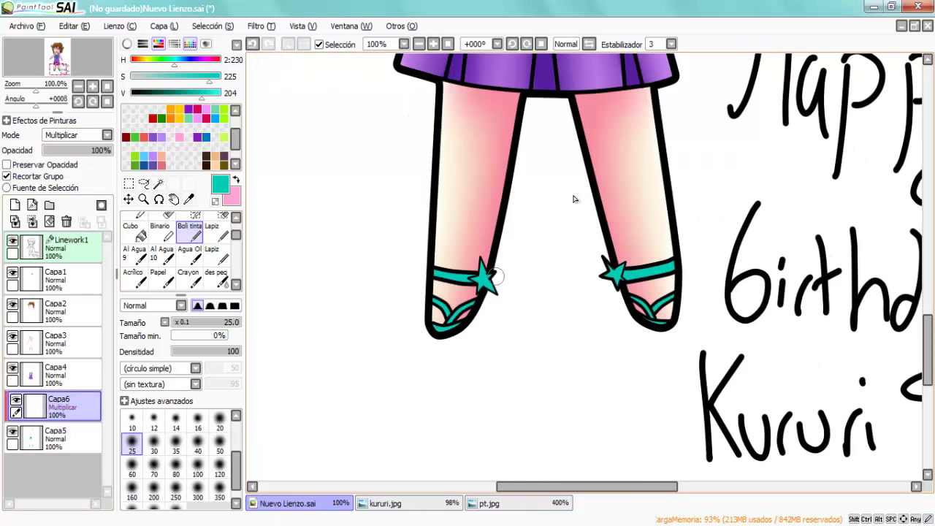
scroll(574, 199, "up", 5)
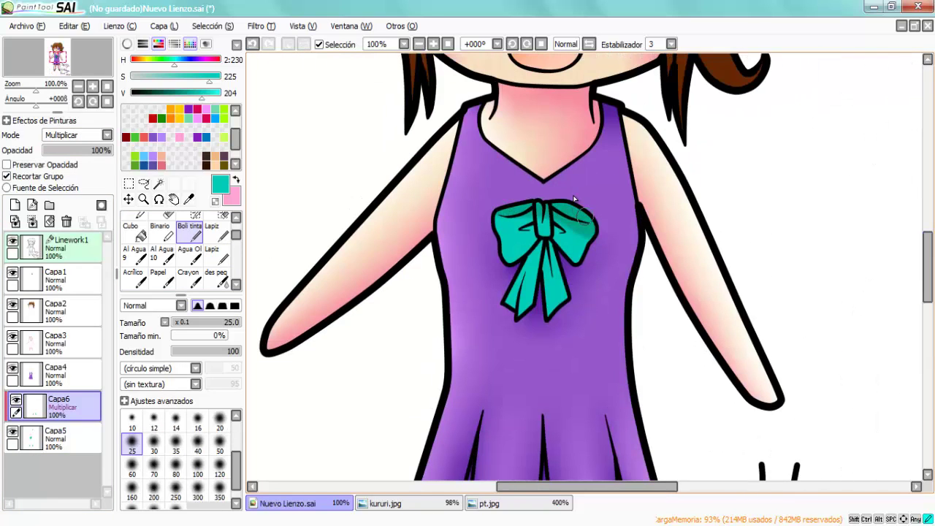
scroll(574, 198, "up", 5)
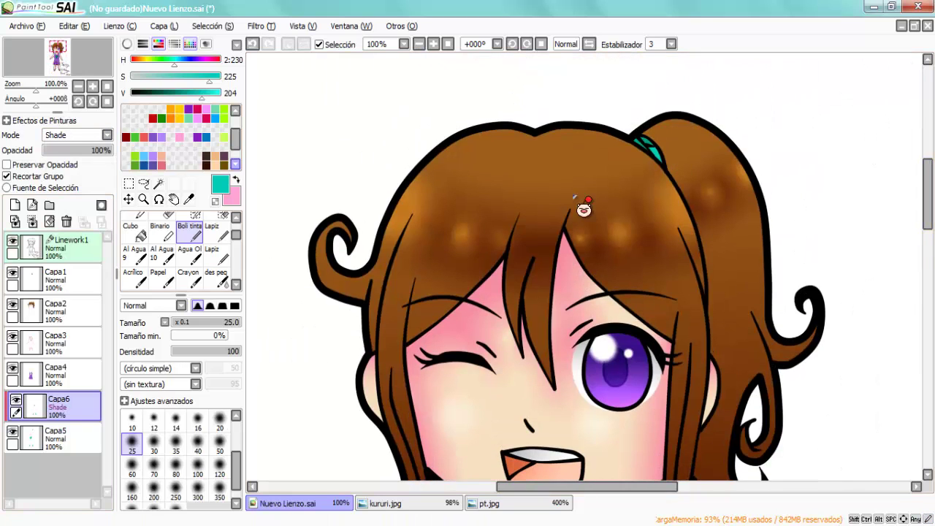
Step: Blend the shadows on the hair tie, bow and sandals with des peq at size 36 and merge them into Capa5
key("d")
scroll(574, 199, "down", 5)
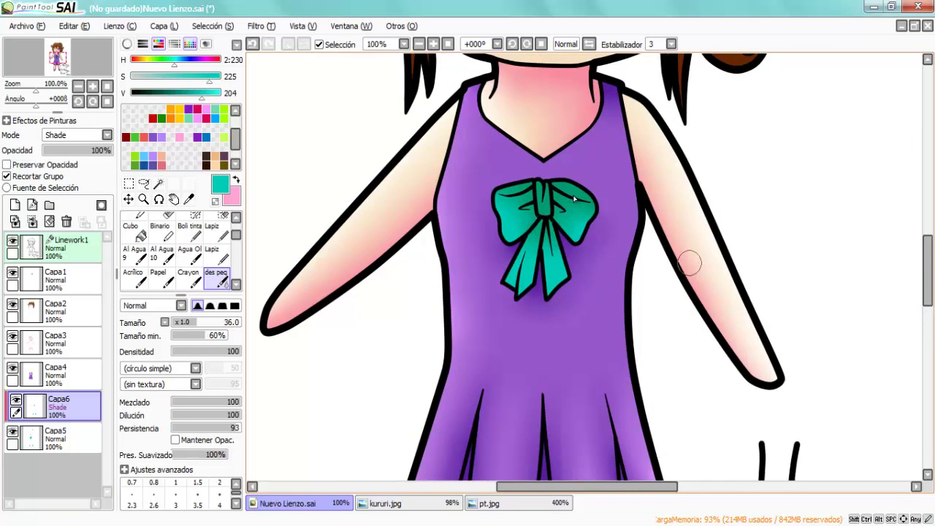
scroll(574, 198, "down", 7)
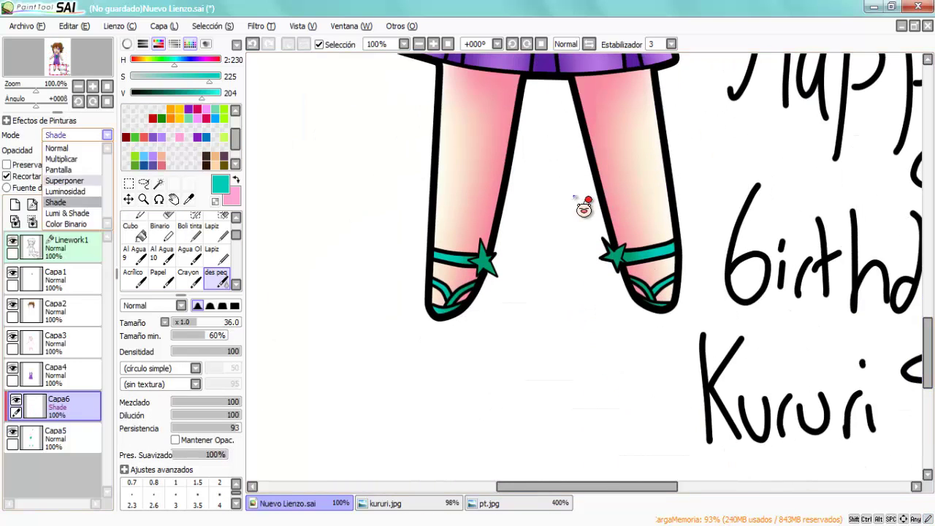
Step: Paint turquoise highlights on the bow with Boli tinta on the clipped Capa6 in Pantalla mode and blend them with des peq
key("Up")
key("Up")
key("Up")
key("Return")
scroll(584, 207, "up", 7)
key("b")
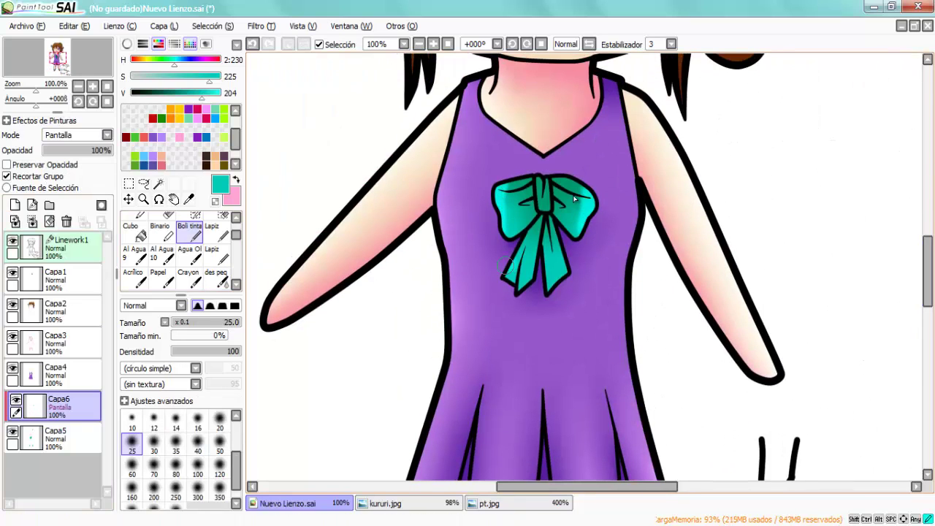
key("d")
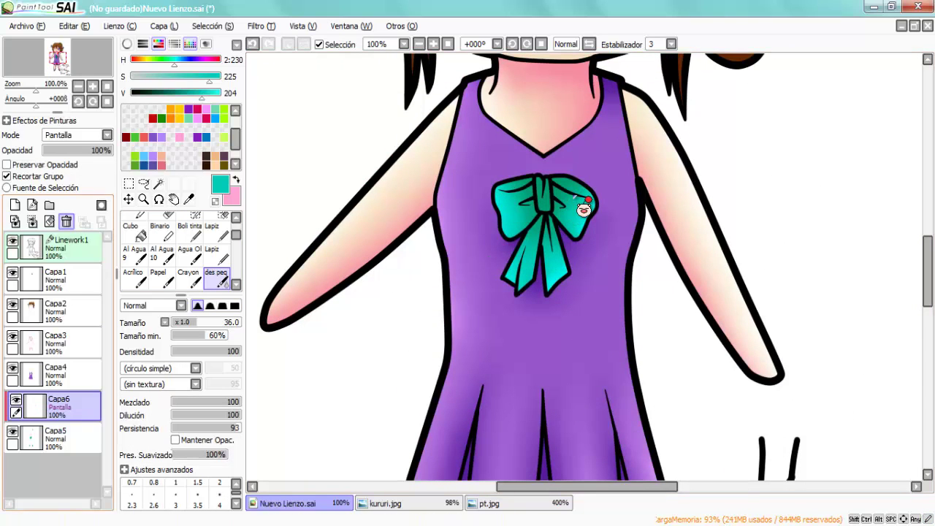
Step: Pick the light purple in the Color column of pt.jpg and fill a new bottom layer in the drawing with it
key("ctrl+Tab")
key("ctrl+Tab")
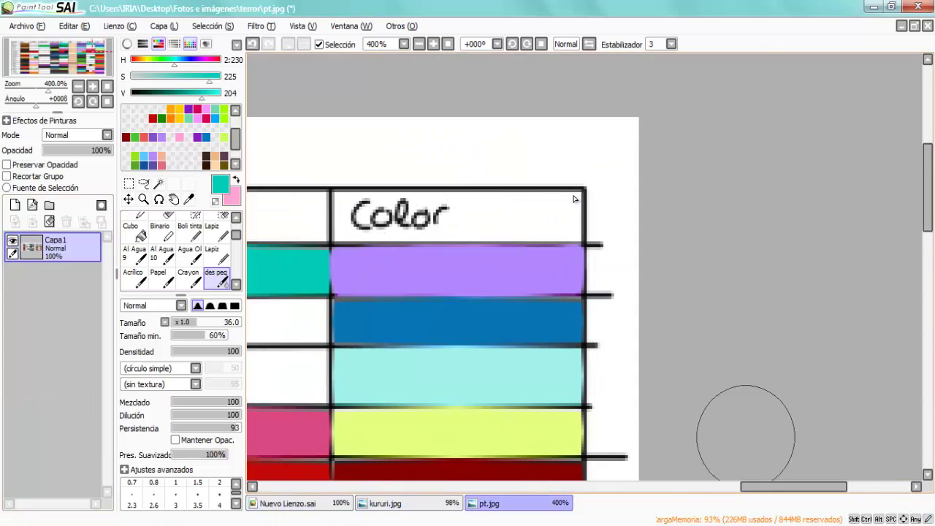
left_click(404, 256, "alt")
key("ctrl+Tab")
left_click(135, 230)
left_click(574, 198)
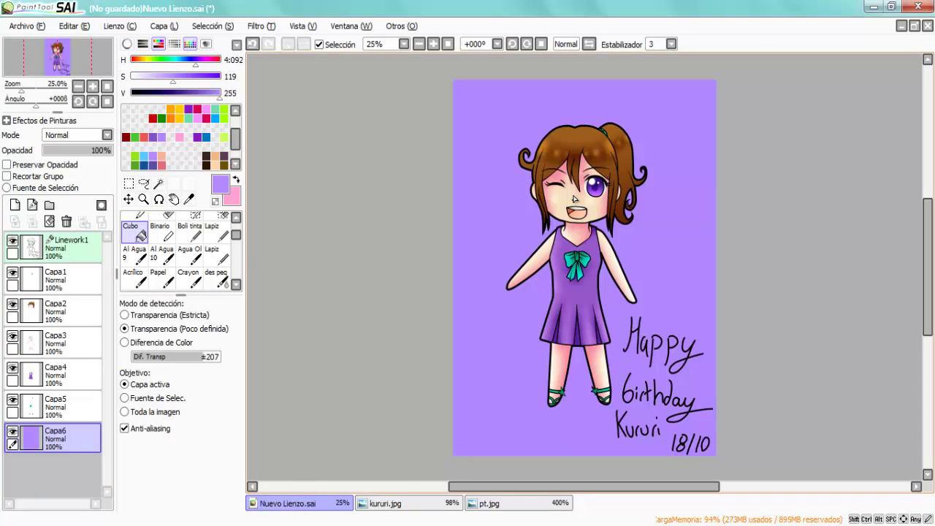
Step: Paint darker purple patches over the background with Crayon at size 500 on a new clipped Multiplicar layer
left_click(188, 276)
left_click(15, 205)
left_click(107, 135)
left_click(62, 155)
left_click(6, 176)
mouse_move(511, 409)
left_mouse_down()
mouse_move(440, 165)
mouse_move(658, 233)
left_mouse_up()
mouse_move(482, 183)
left_mouse_down()
mouse_move(445, 382)
mouse_move(694, 292)
left_mouse_up()
Step: Paint bright pink and white patches on the background on the clipped layer in Luminosidad mode and merge it into Capa6
left_click(106, 135)
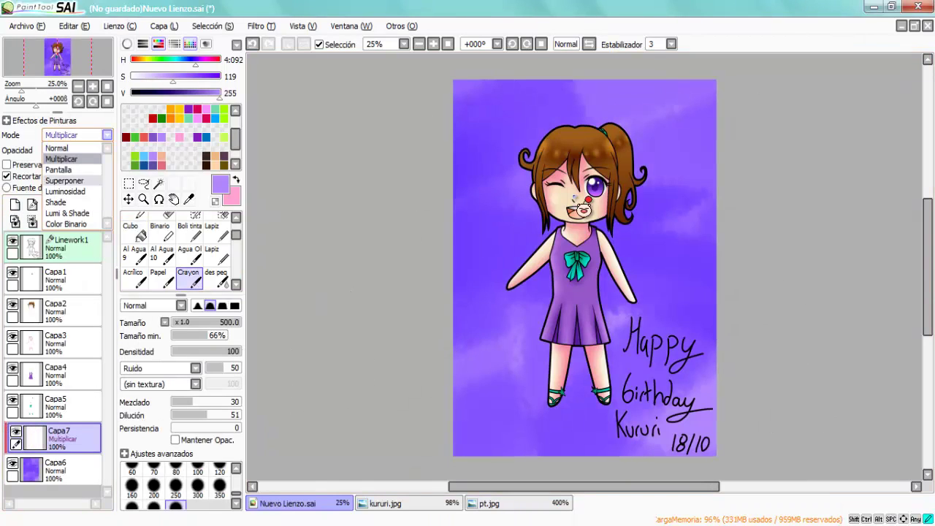
left_click(65, 192)
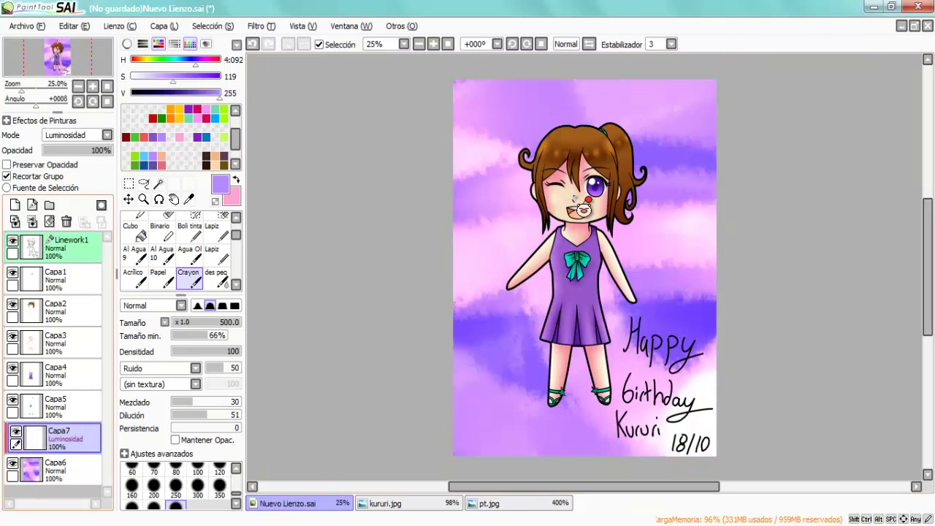
key("ctrl+e")
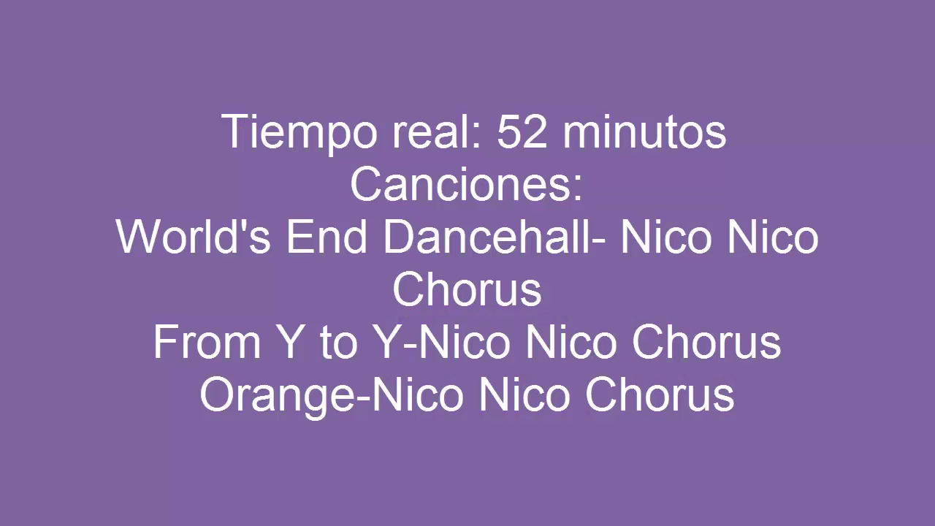